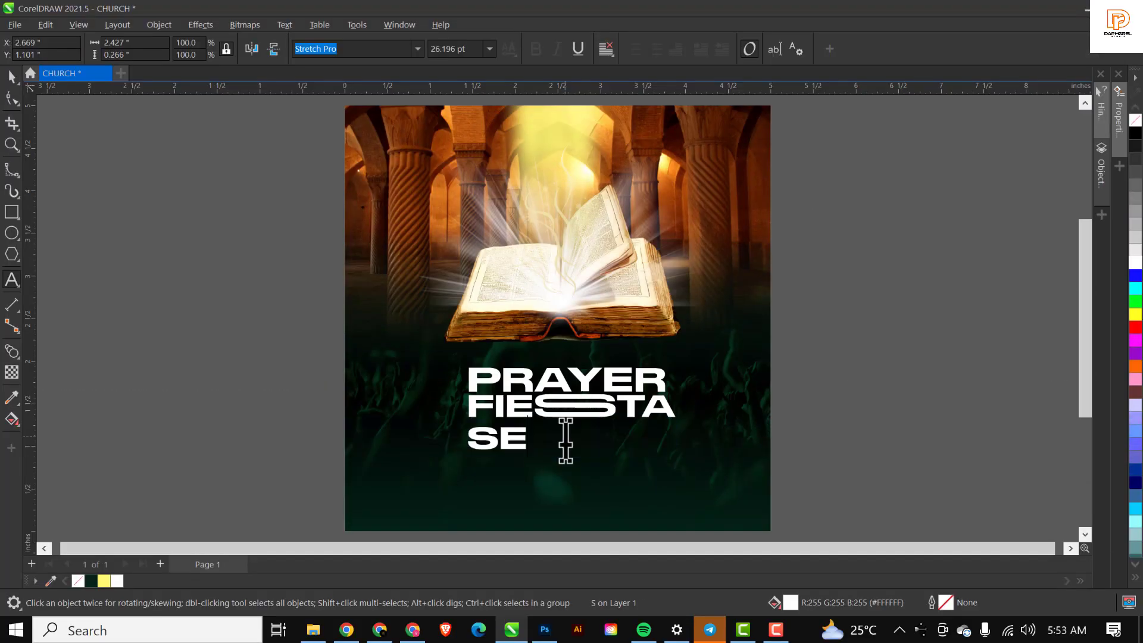
- Finish typing 'SEASON 2', shrink it to about half its width, and return to CorelDRAW
{"action": "type", "text": "ASON 2"}
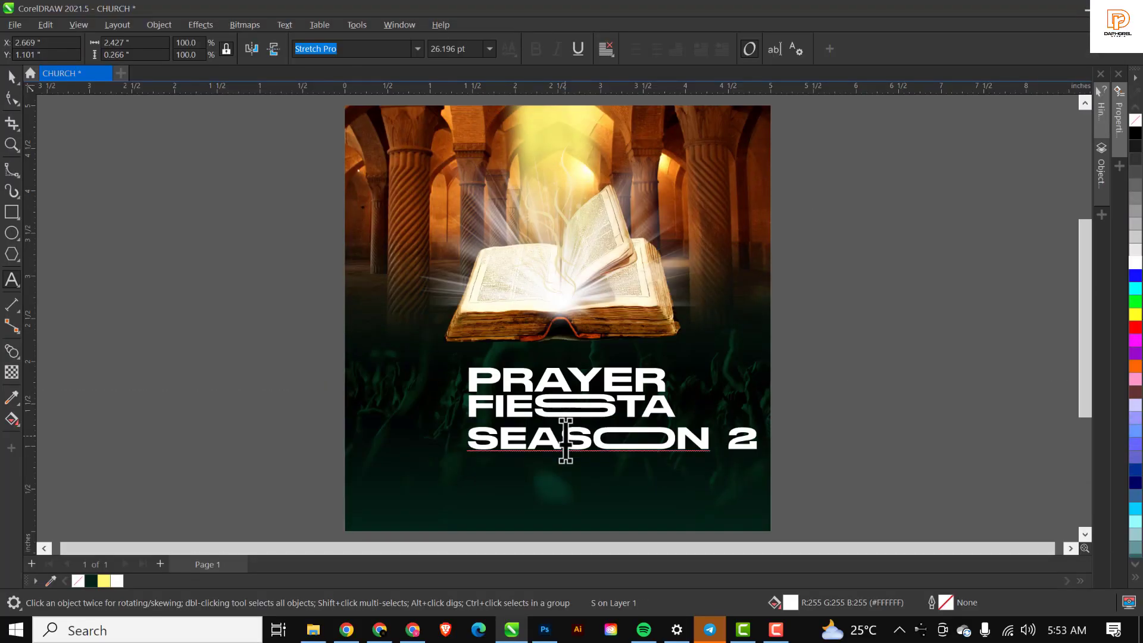
{"action": "left_click_drag", "start_coordinate": [751, 459], "coordinate": [617, 446]}
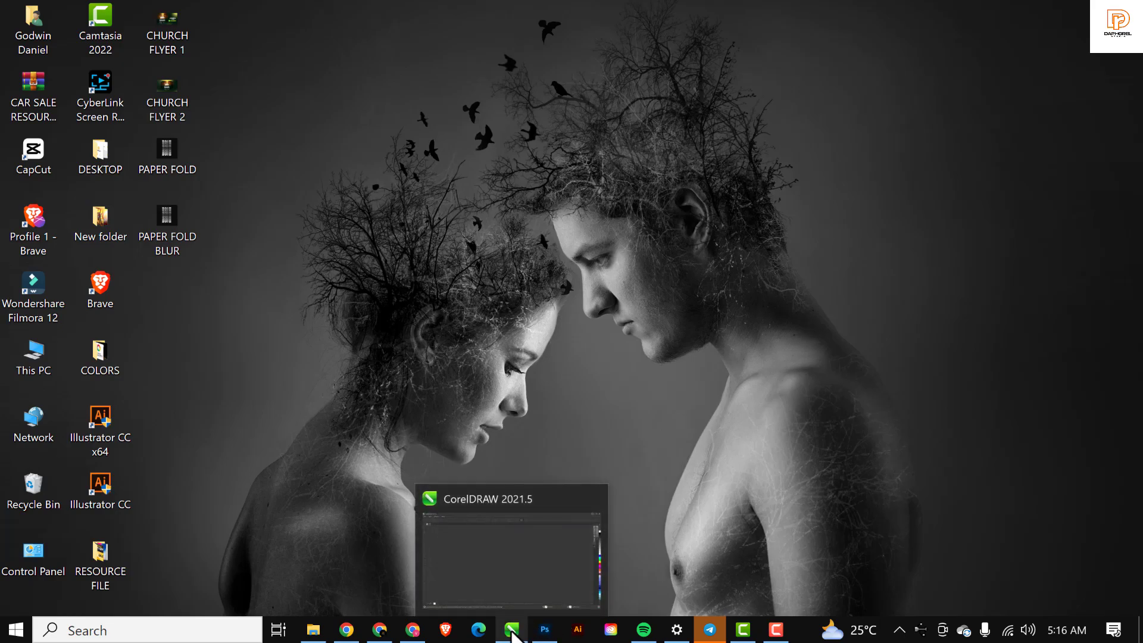
{"action": "left_click", "coordinate": [512, 632]}
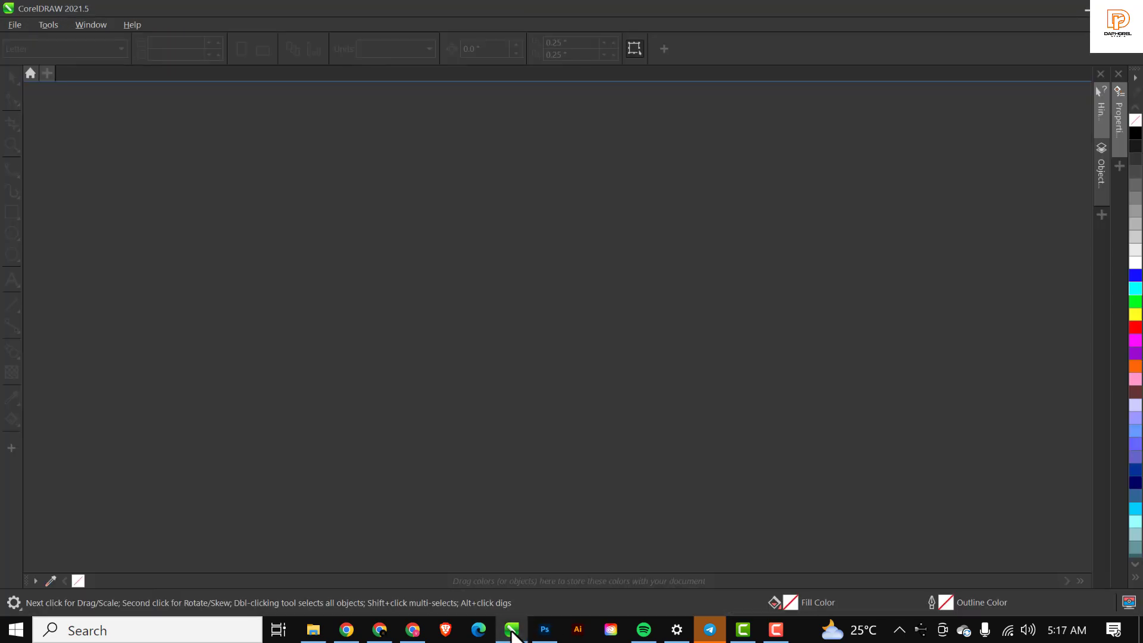
- Create a new document named CHURCH with a 5 × 5 inch page
{"action": "left_click", "coordinate": [15, 25]}
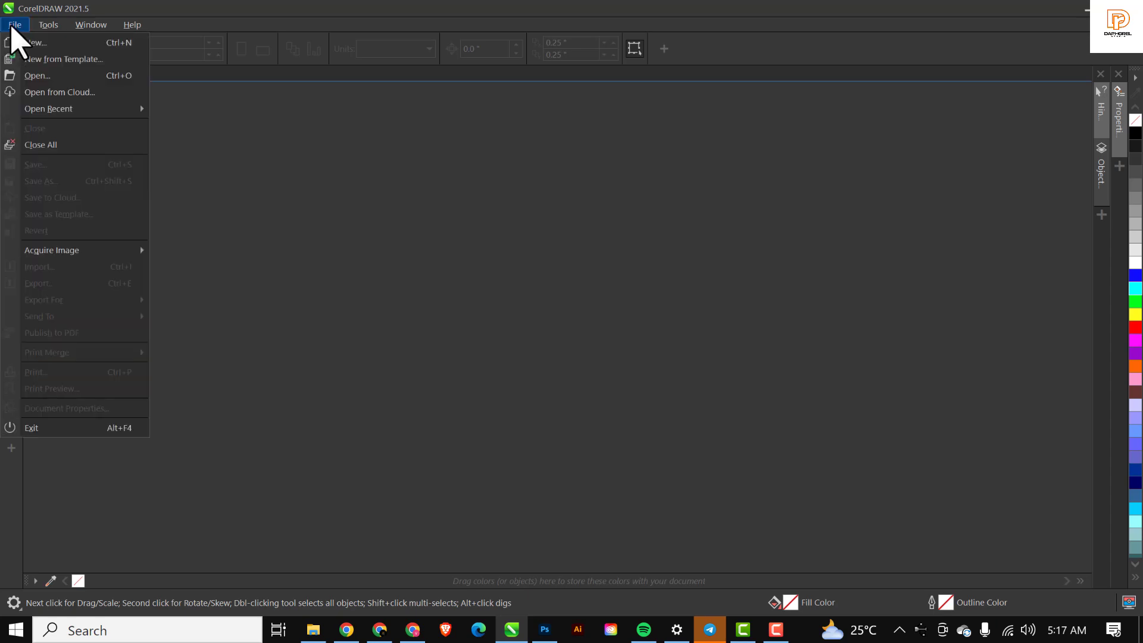
{"action": "left_click", "coordinate": [35, 42]}
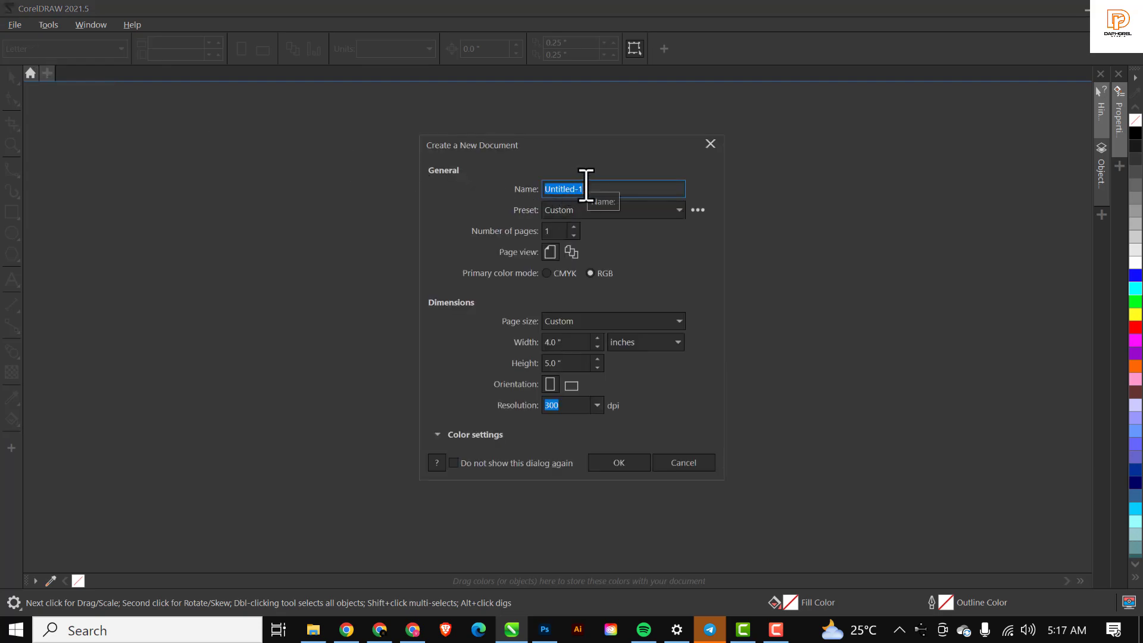
{"action": "type", "text": "CHURCH"}
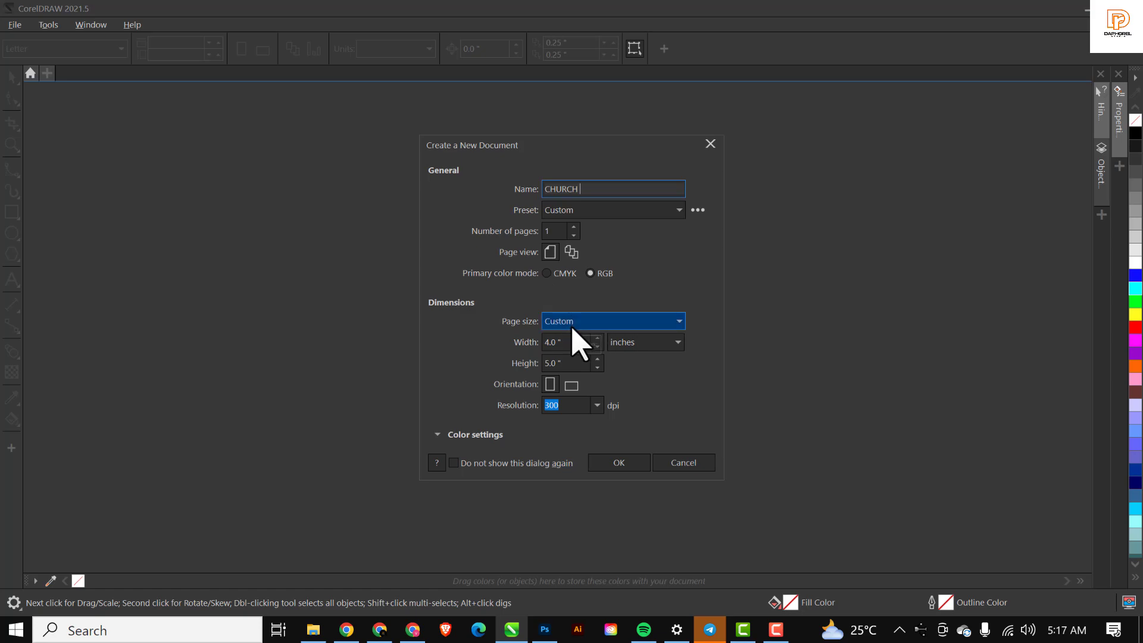
{"action": "left_click", "coordinate": [573, 341]}
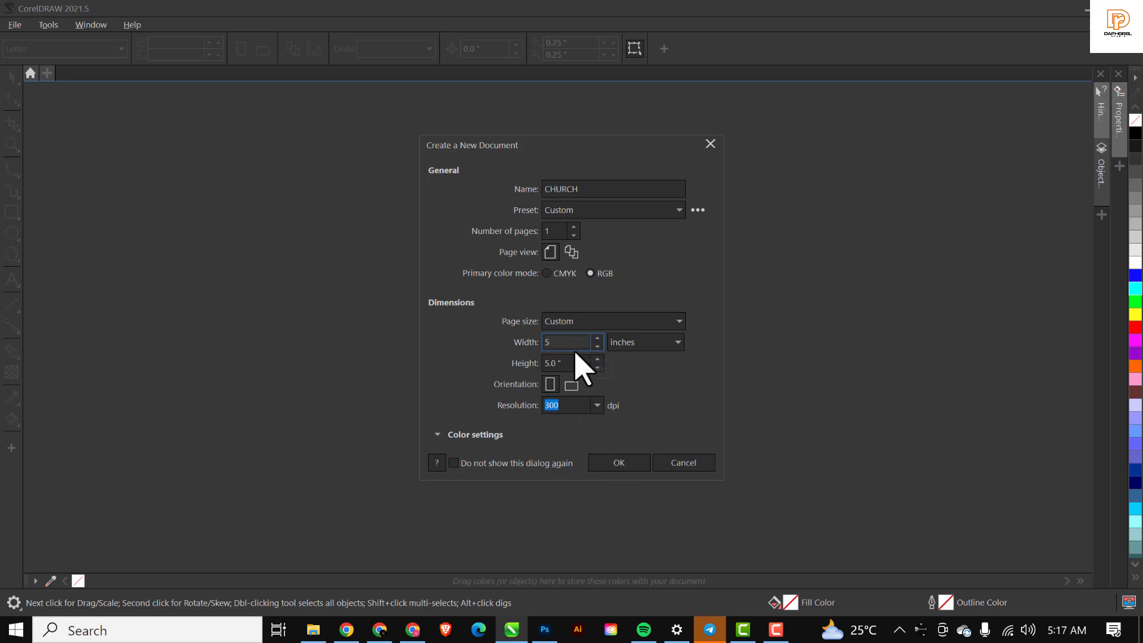
{"action": "left_click", "coordinate": [623, 464]}
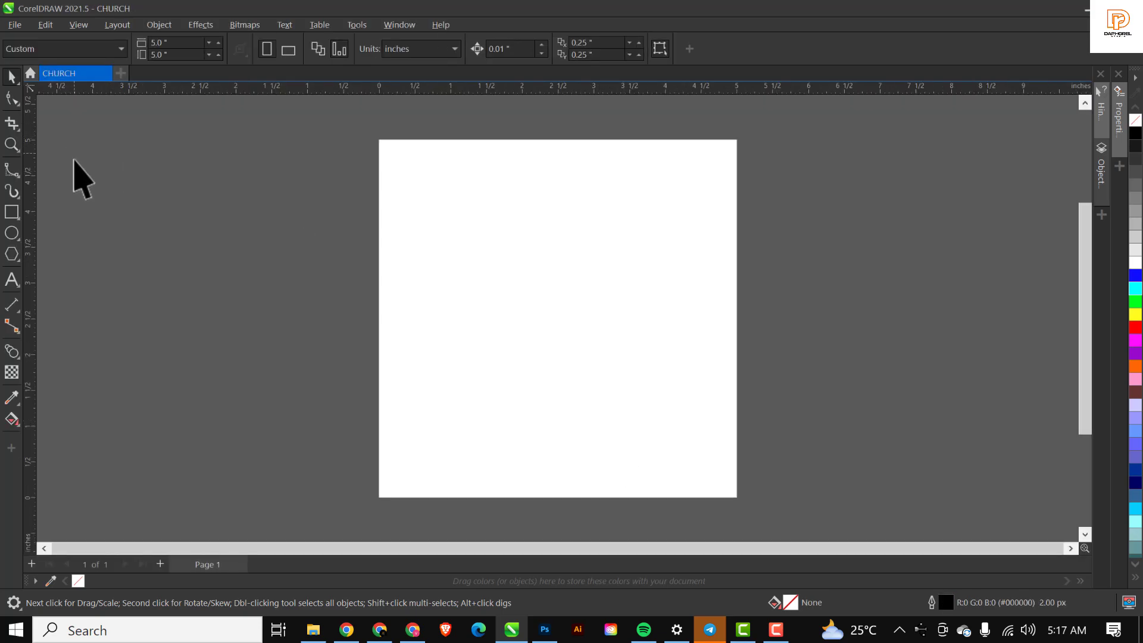
- Add a 5 × 5 inch rectangle matching the CHURCH page and select it
{"action": "double_click", "coordinate": [12, 212]}
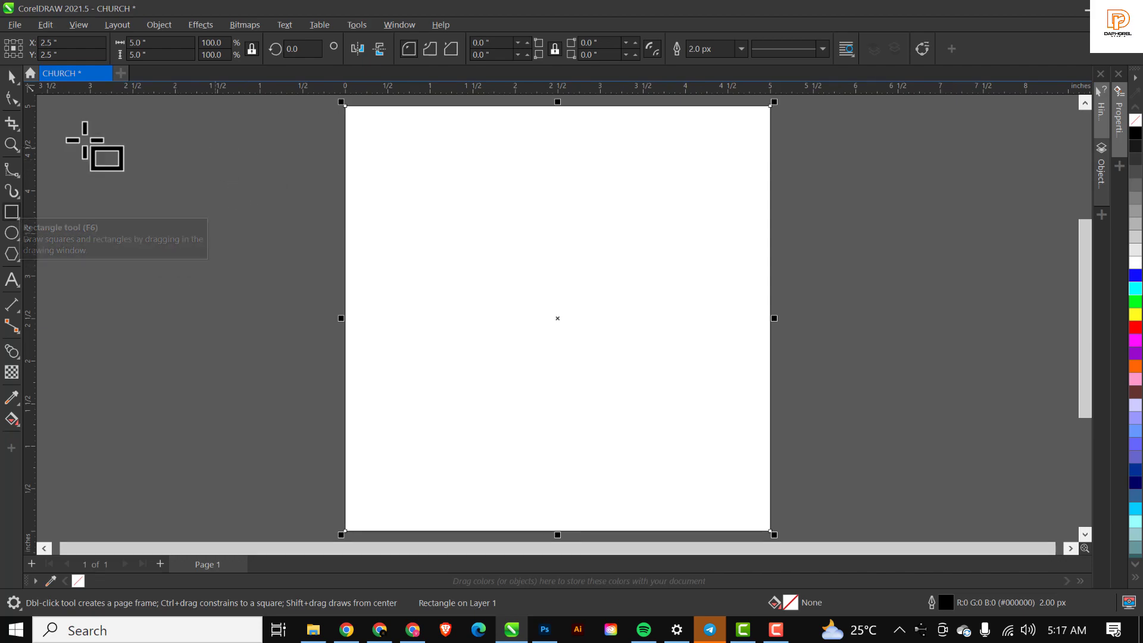
{"action": "left_click", "coordinate": [12, 76]}
{"action": "scroll", "coordinate": [399, 296], "scroll_direction": "down", "scroll_amount": 2}
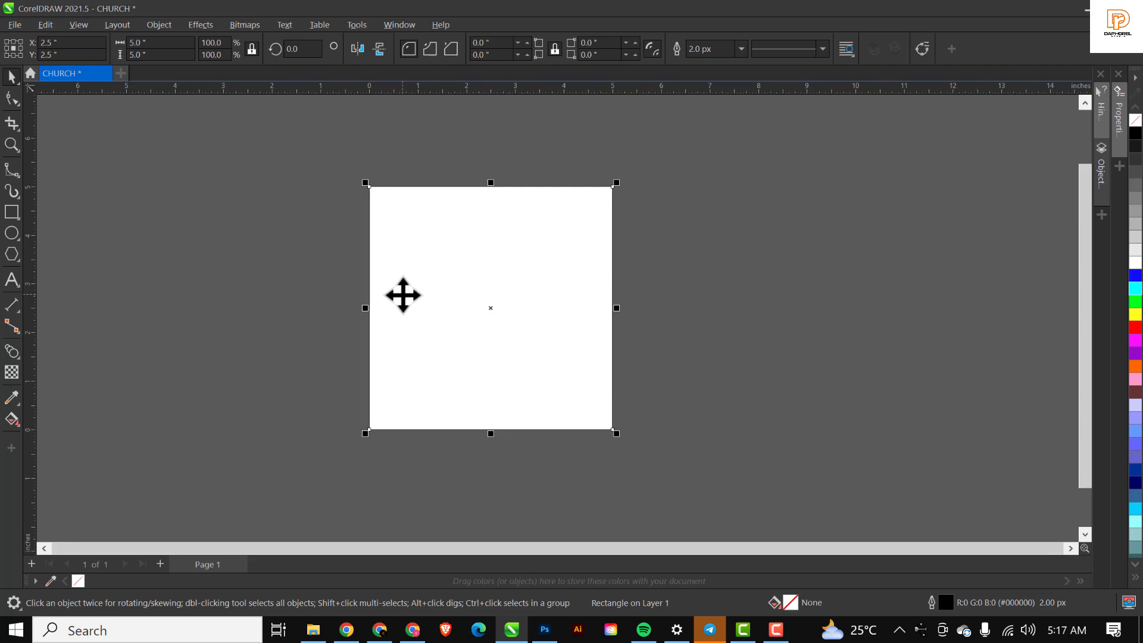
{"action": "scroll", "coordinate": [403, 296], "scroll_direction": "up", "scroll_amount": 2}
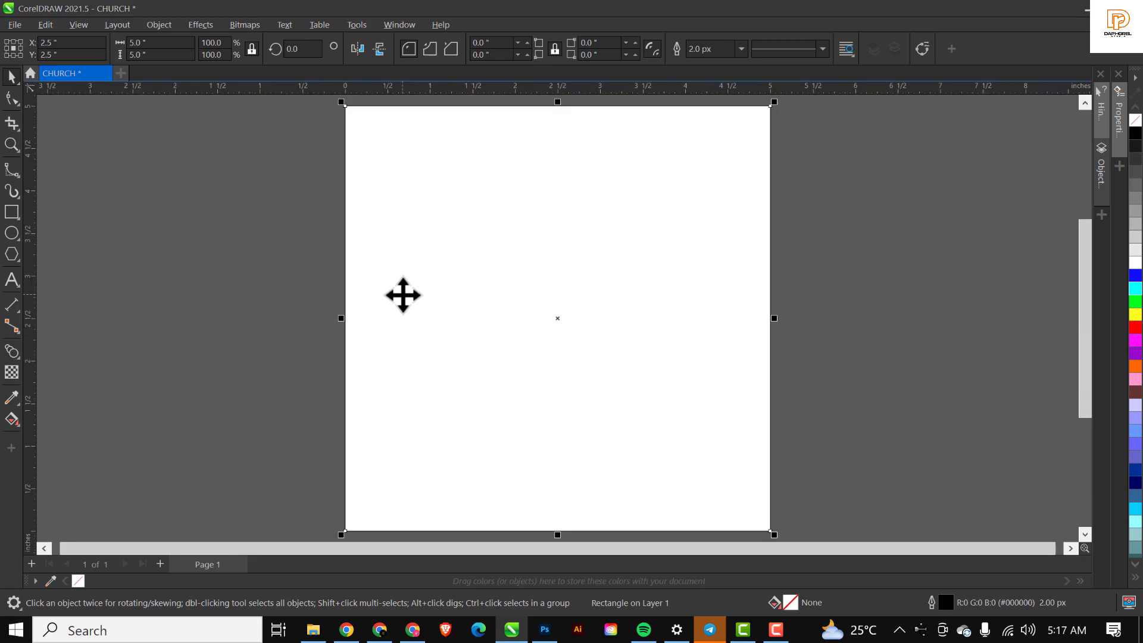
{"action": "left_click", "coordinate": [198, 161]}
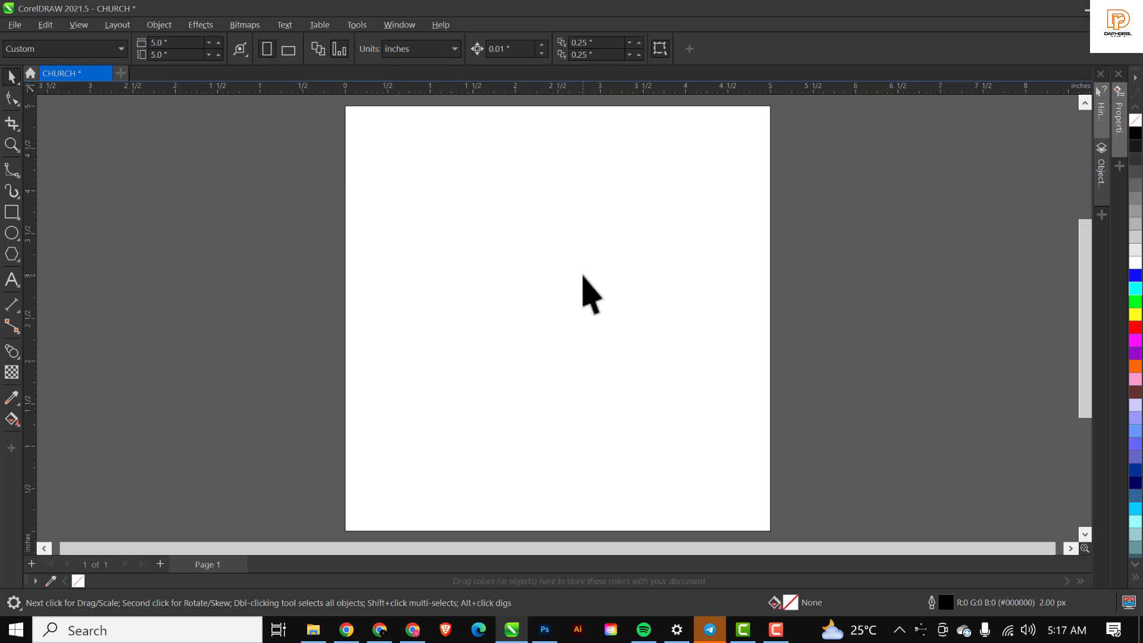
{"action": "left_click", "coordinate": [583, 295]}
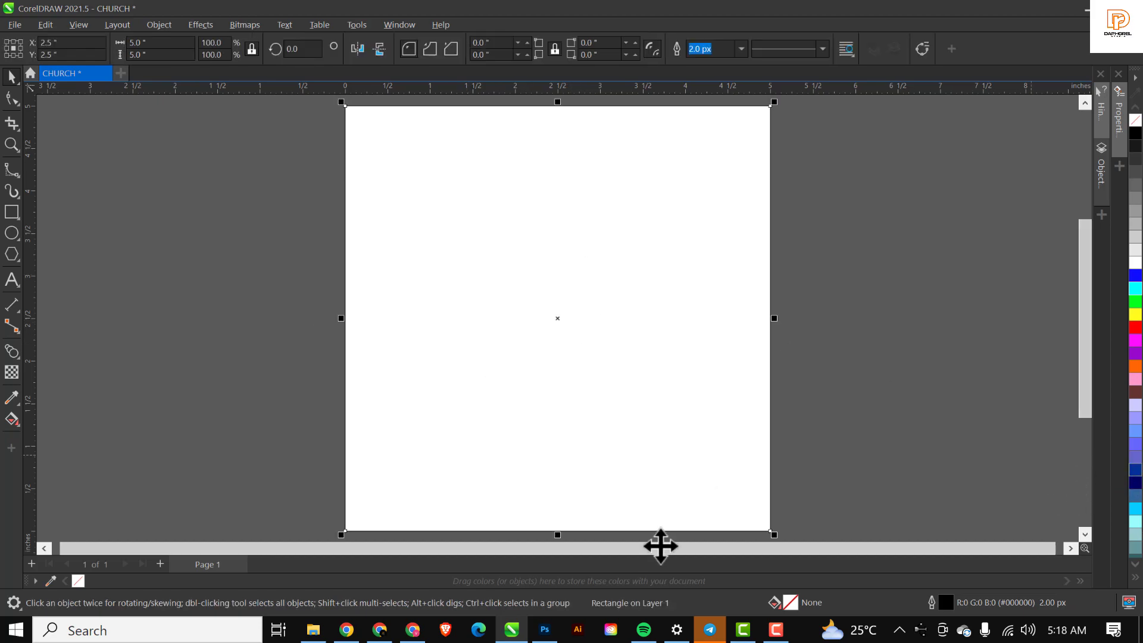
{"action": "double_click", "coordinate": [789, 603]}
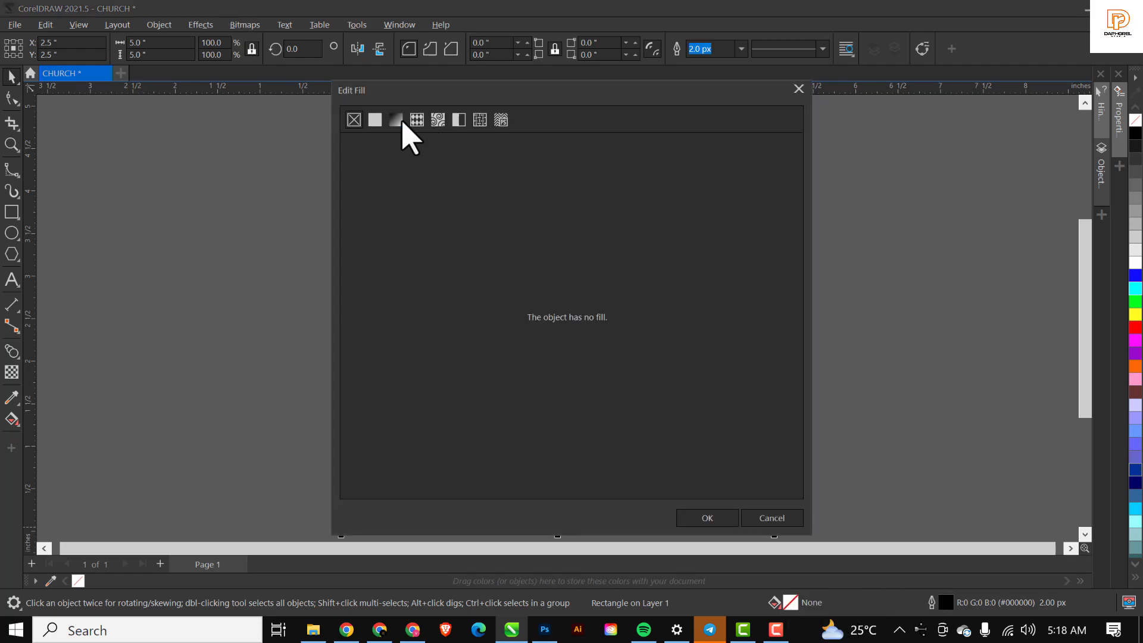
- Give the page-sized rectangle a uniform fill of hex 052419
{"action": "left_click", "coordinate": [376, 121]}
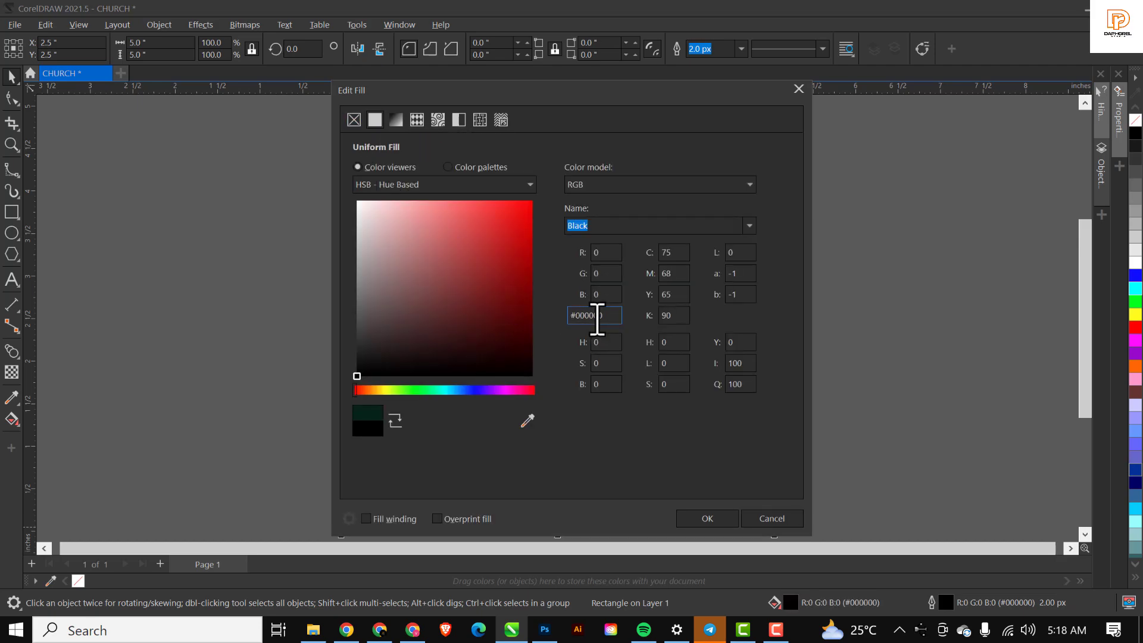
{"action": "left_click_drag", "start_coordinate": [612, 317], "coordinate": [524, 321]}
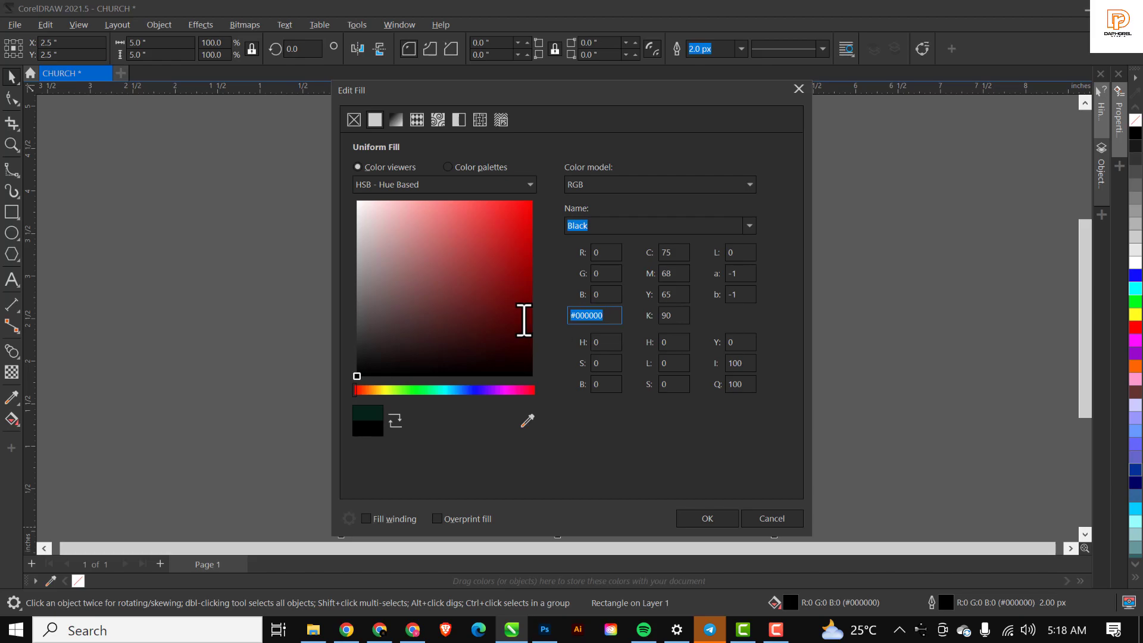
{"action": "type", "text": "052419"}
{"action": "left_click", "coordinate": [710, 516]}
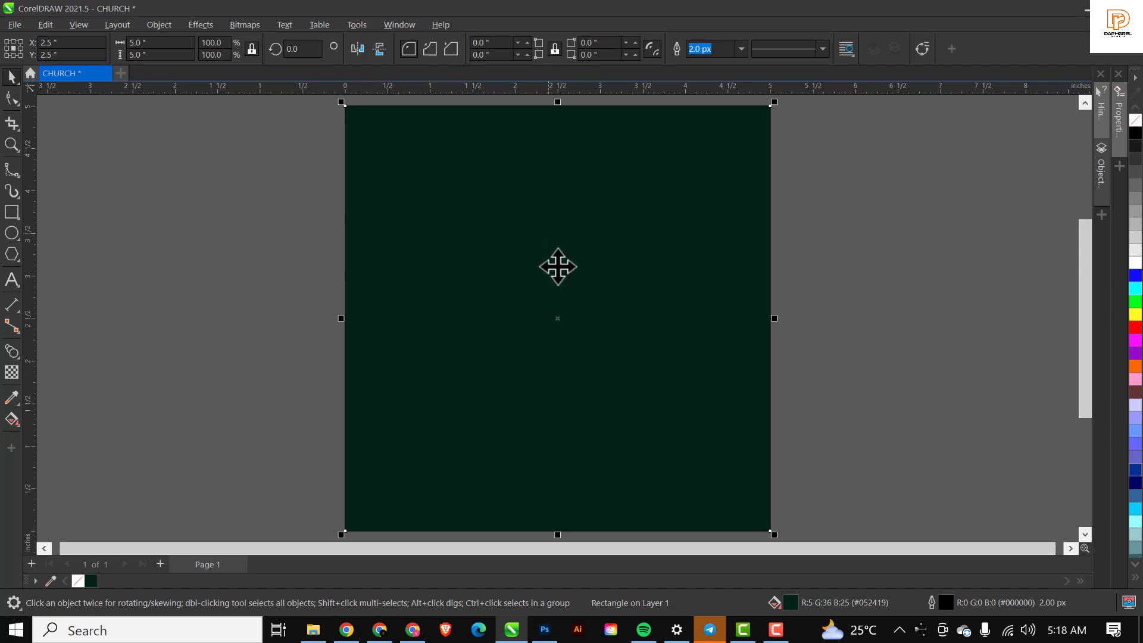
{"action": "left_click", "coordinate": [776, 630]}
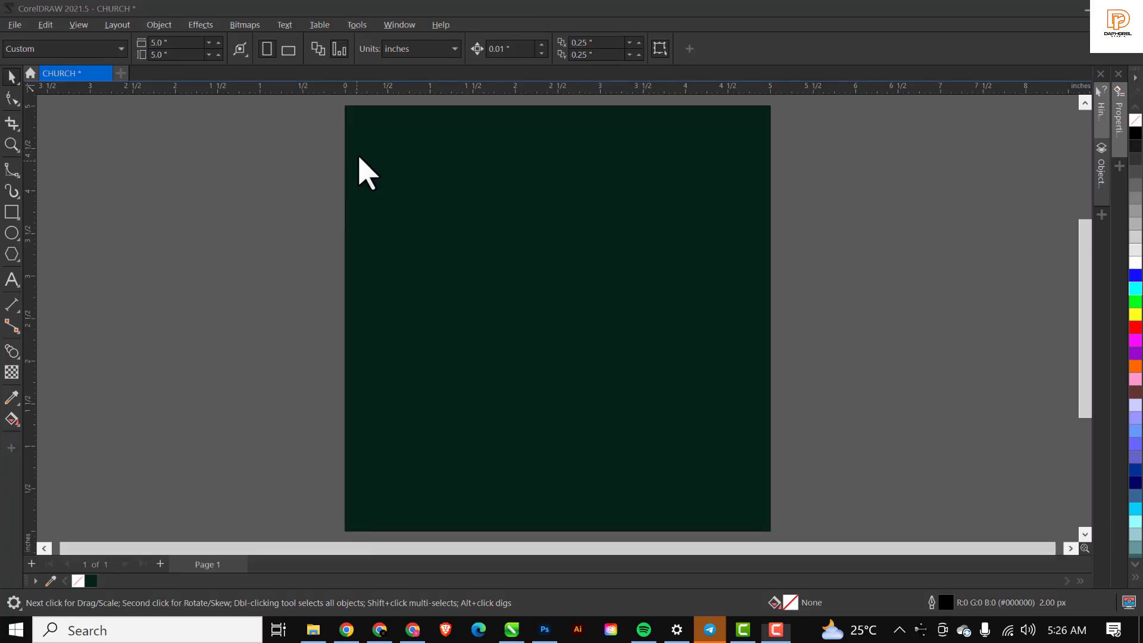
- Drag the pillared interior photo from the flyer resources folder onto the green rectangle
{"action": "left_click", "coordinate": [312, 631]}
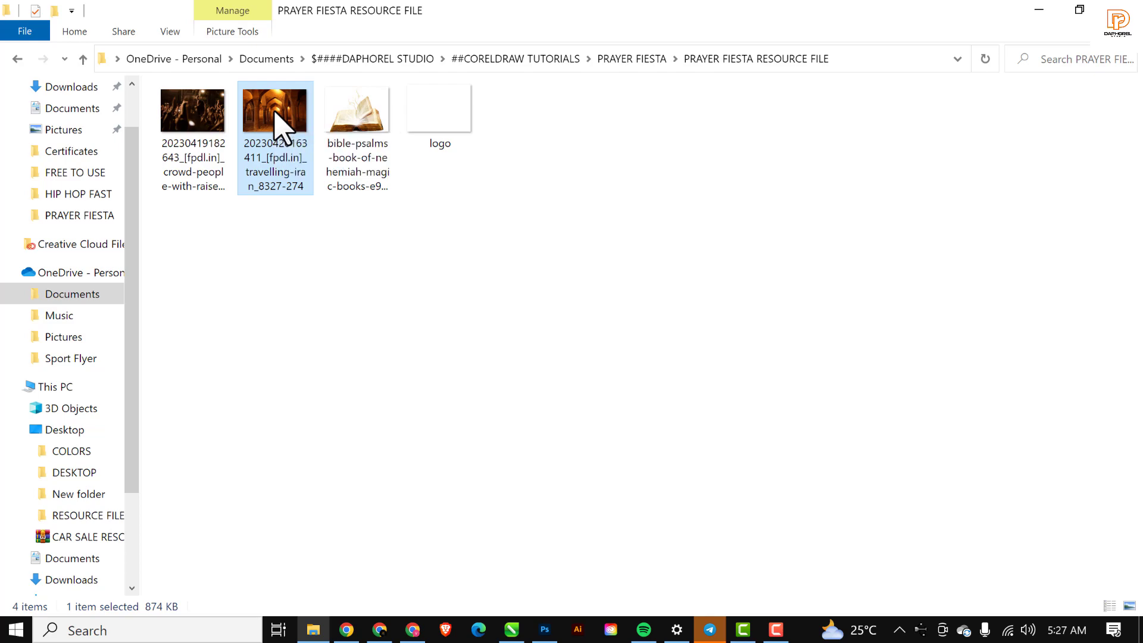
{"action": "left_click_drag", "start_coordinate": [272, 104], "coordinate": [191, 236]}
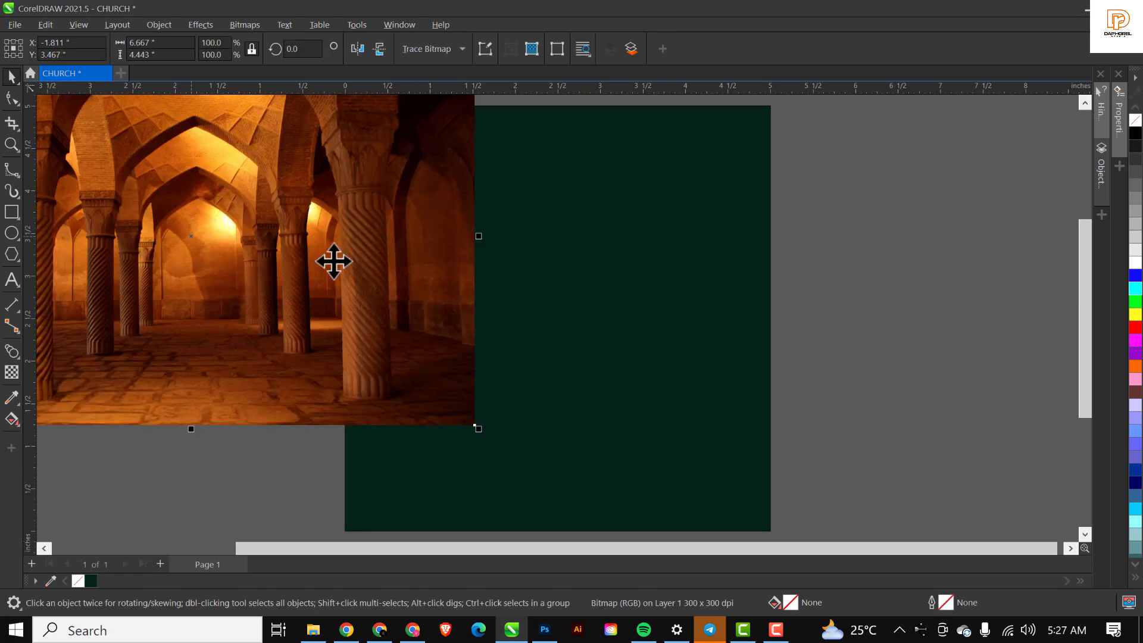
{"action": "scroll", "coordinate": [341, 277], "scroll_direction": "down", "scroll_amount": 1}
{"action": "left_click_drag", "start_coordinate": [342, 277], "coordinate": [538, 294]}
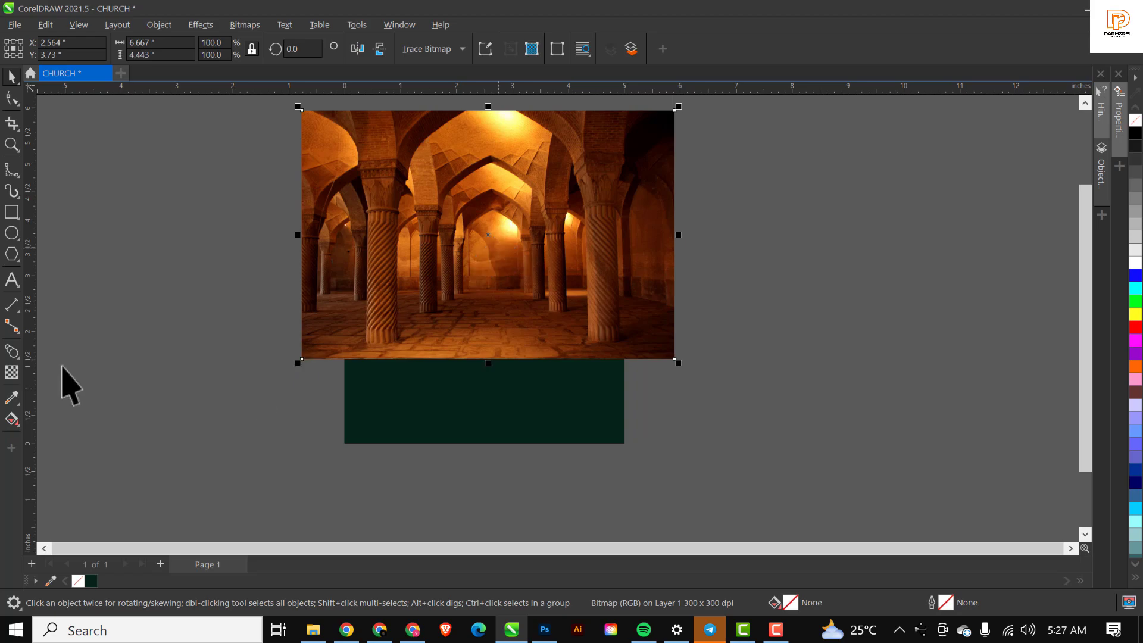
{"action": "left_click", "coordinate": [11, 373]}
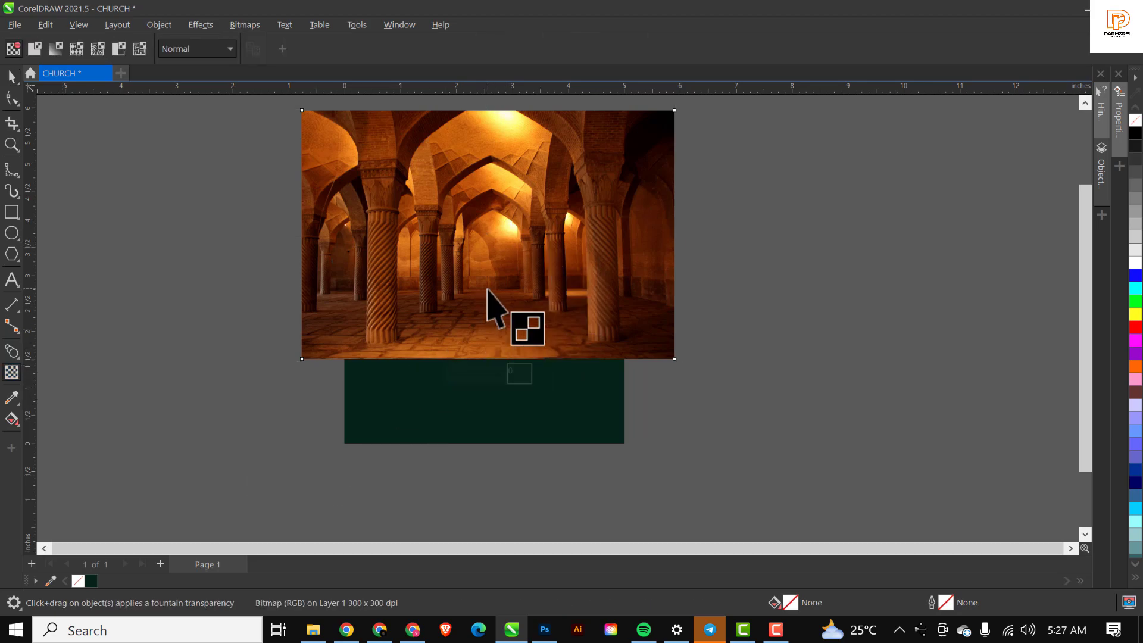
- Apply a vertical fountain transparency fading the photo's bottom, then move it right of the square
{"action": "left_click_drag", "start_coordinate": [506, 270], "coordinate": [505, 355]}
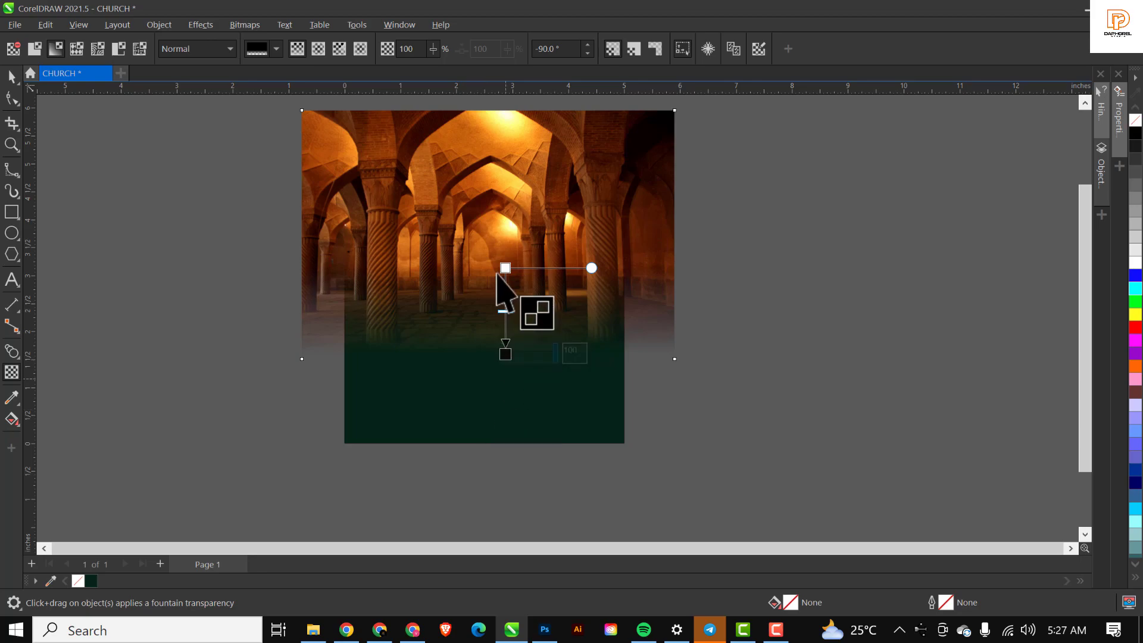
{"action": "key", "text": "space"}
{"action": "left_click_drag", "start_coordinate": [506, 265], "coordinate": [507, 230]}
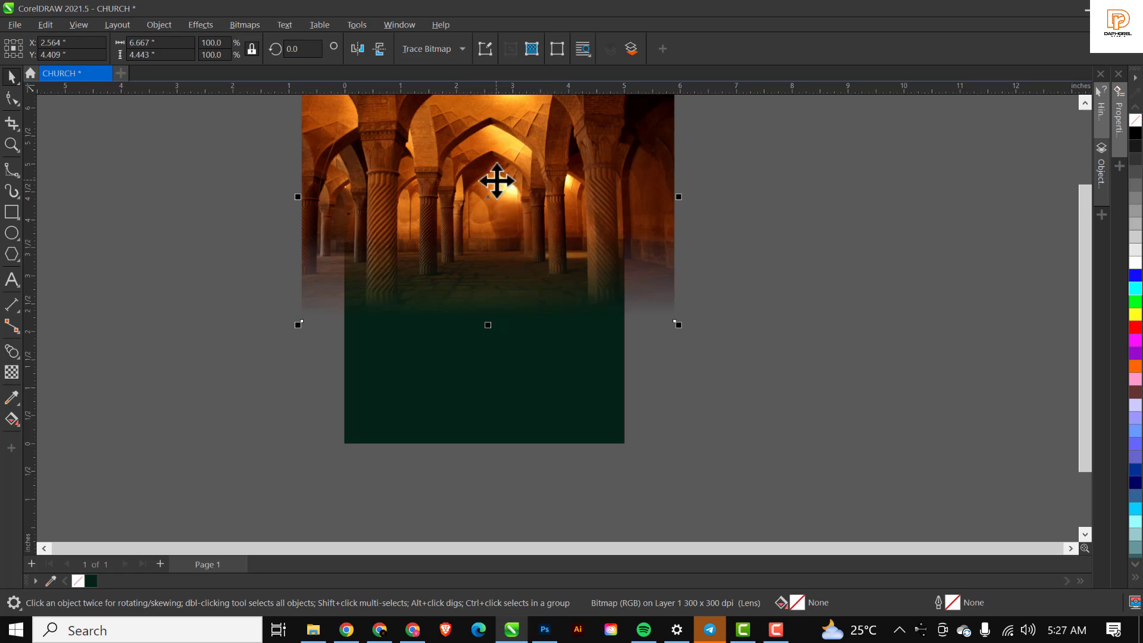
{"action": "left_click_drag", "start_coordinate": [571, 199], "coordinate": [858, 294]}
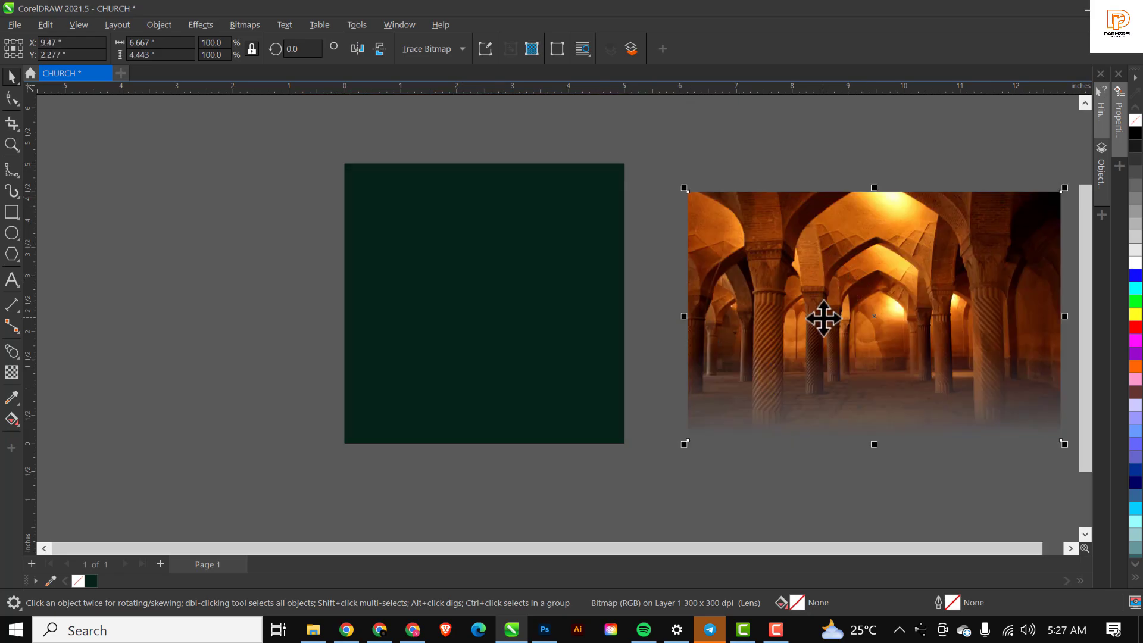
- PowerClip the faded church photo inside the green square
{"action": "right_click", "coordinate": [789, 241]}
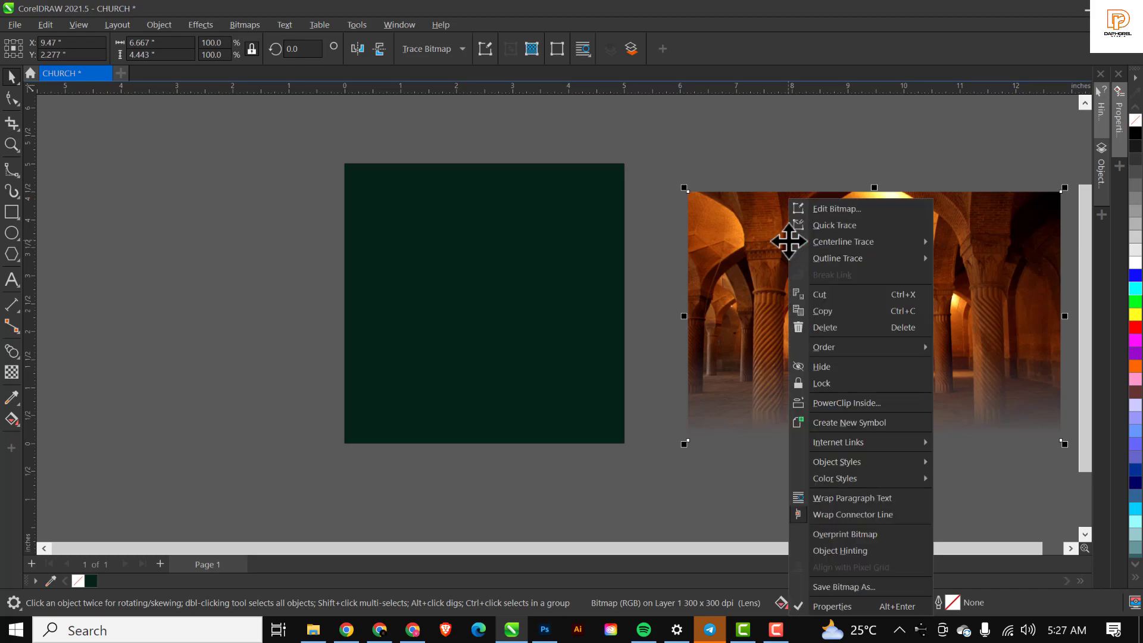
{"action": "left_click", "coordinate": [835, 403]}
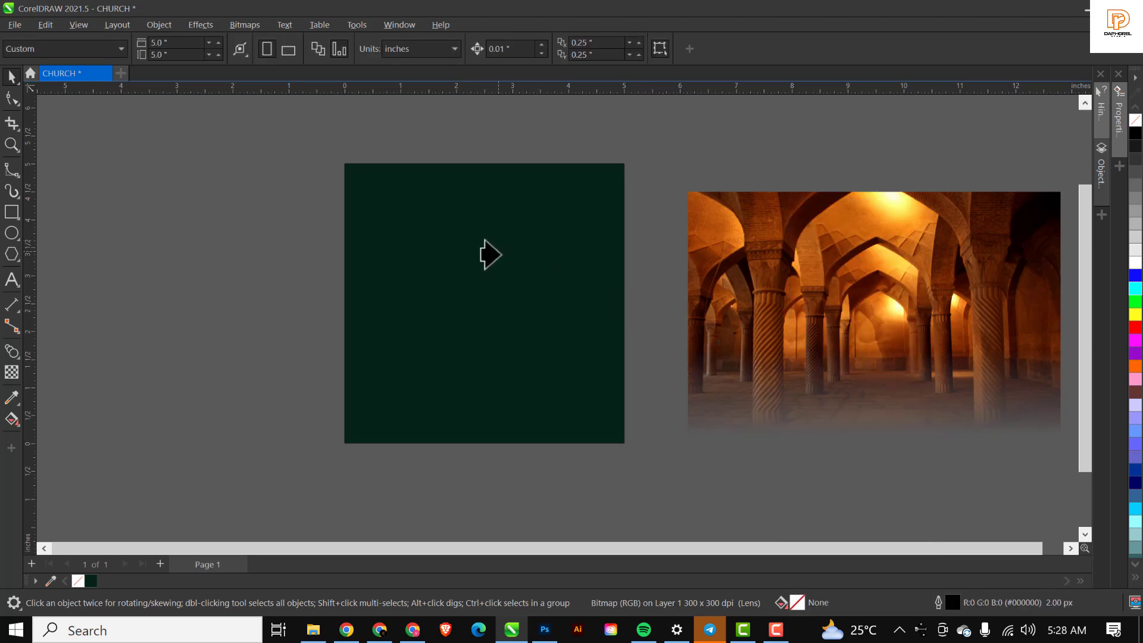
{"action": "left_click", "coordinate": [470, 209]}
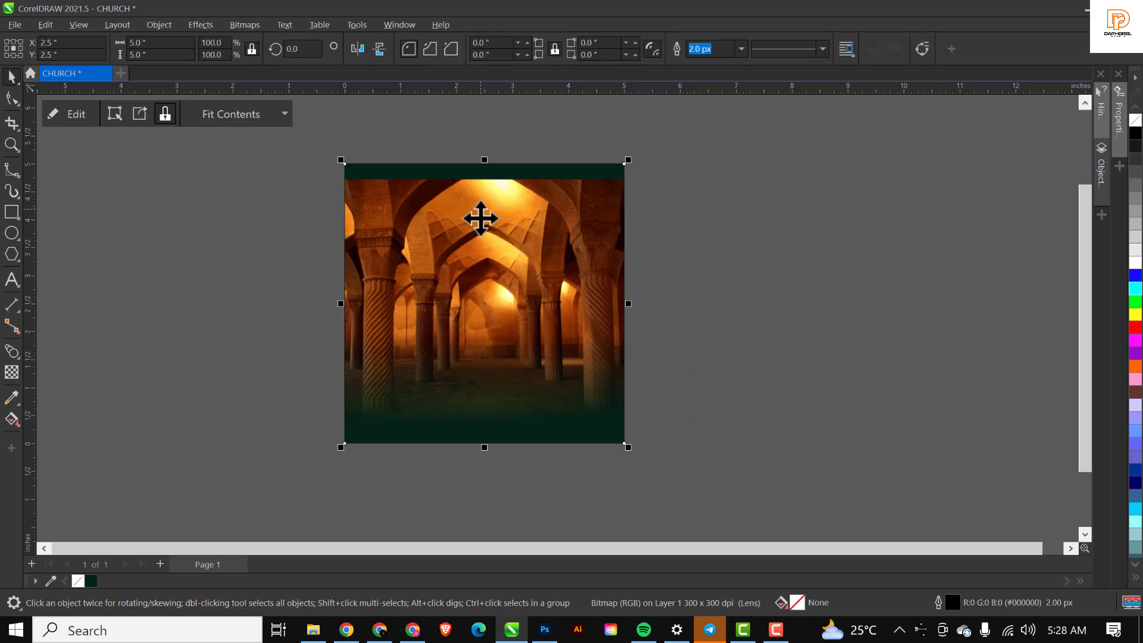
{"action": "left_click", "coordinate": [191, 255]}
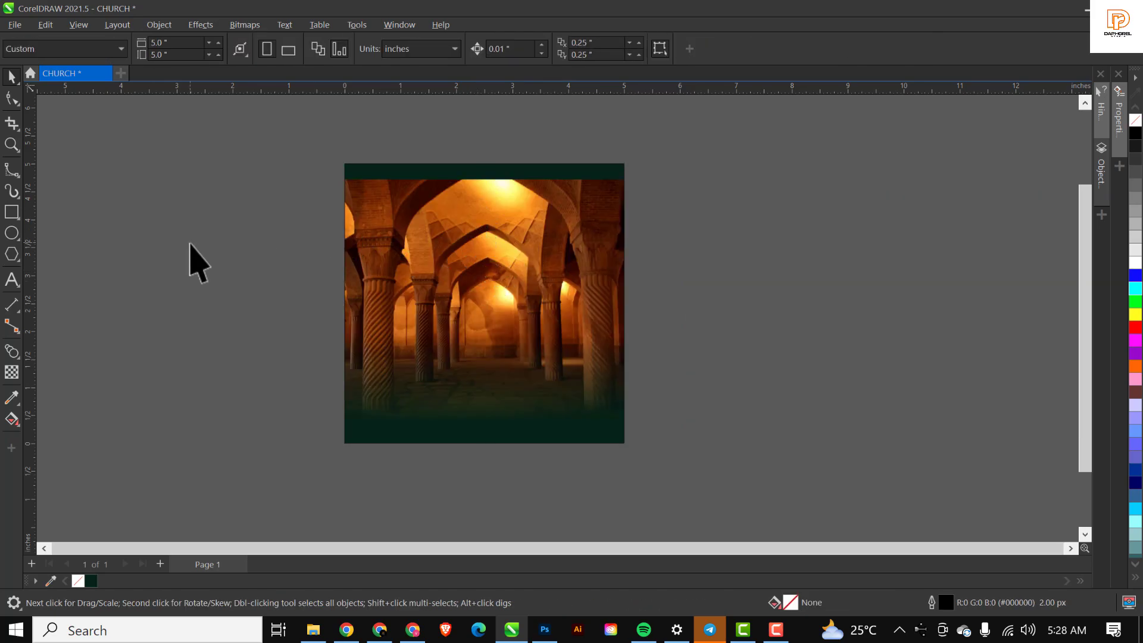
{"action": "key", "text": "F4"}
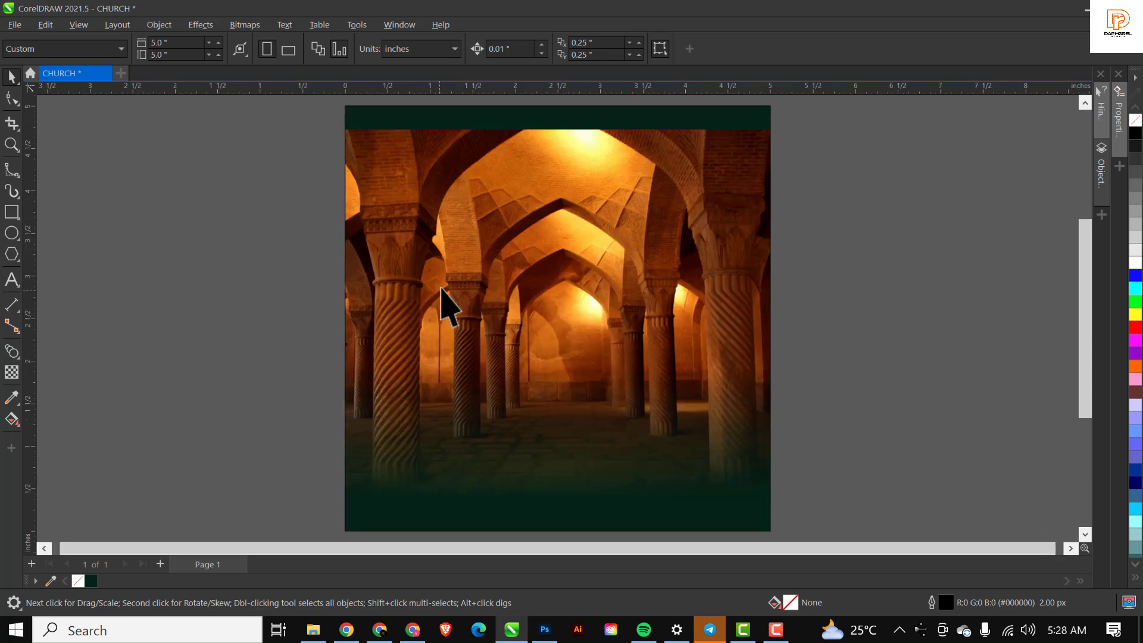
{"action": "left_click", "coordinate": [461, 193]}
- Edit the clipped photo: raise it, scale it to 89.8%, and shift it slightly left
{"action": "left_click", "coordinate": [493, 263], "text": "ctrl"}
{"action": "scroll", "coordinate": [492, 265], "scroll_direction": "down", "scroll_amount": 2}
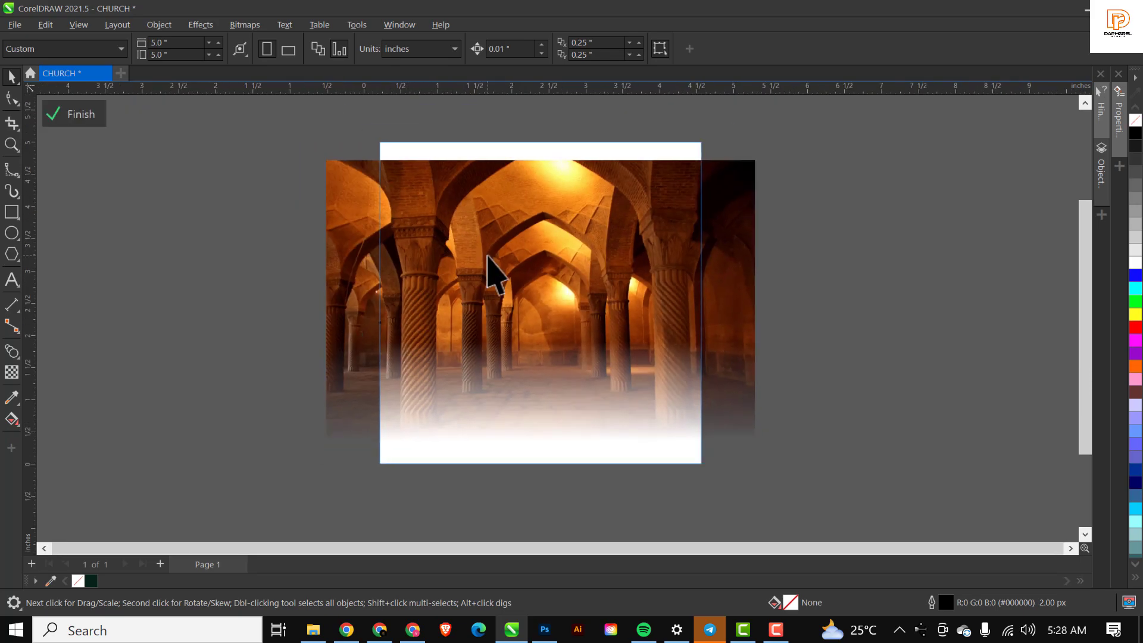
{"action": "left_click_drag", "start_coordinate": [521, 317], "coordinate": [517, 234]}
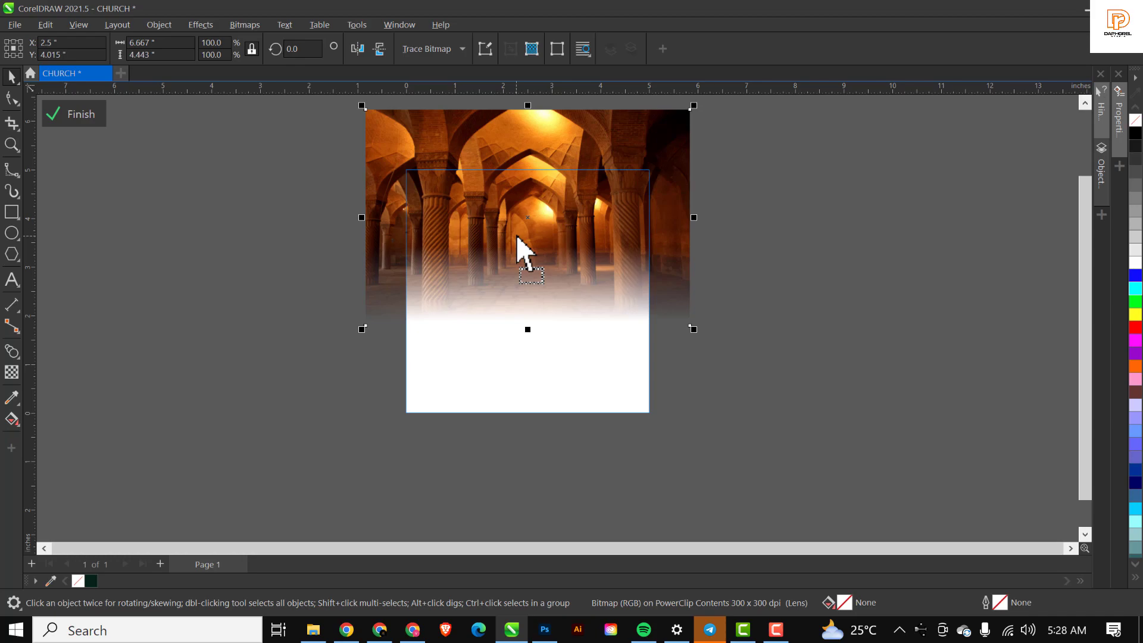
{"action": "left_click_drag", "start_coordinate": [516, 235], "coordinate": [566, 229]}
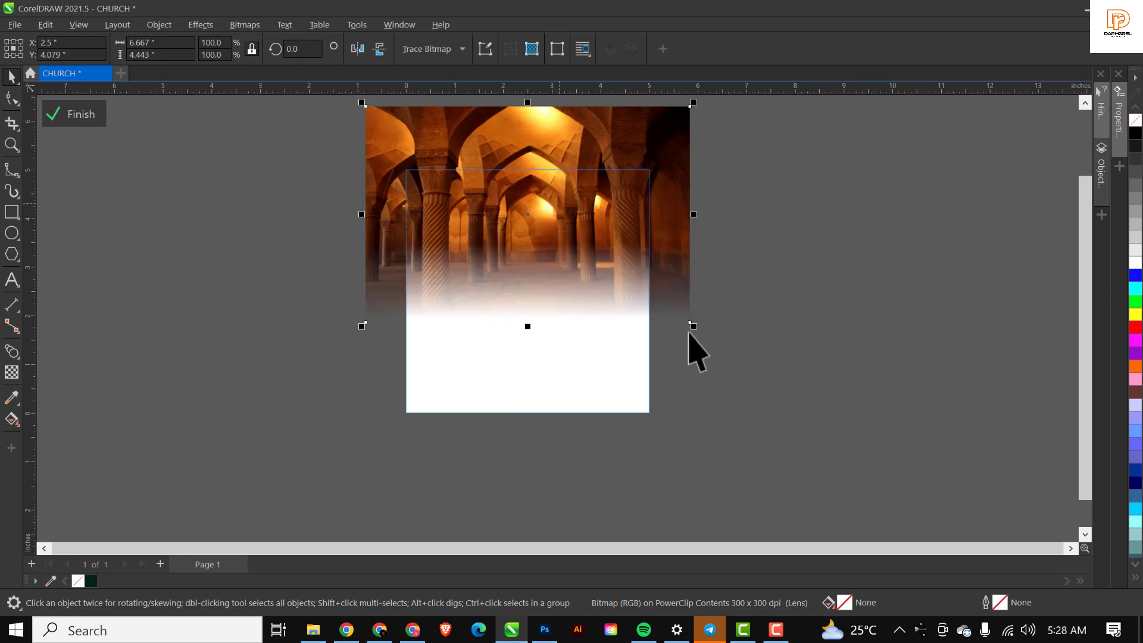
{"action": "left_click_drag", "start_coordinate": [693, 327], "coordinate": [677, 327]}
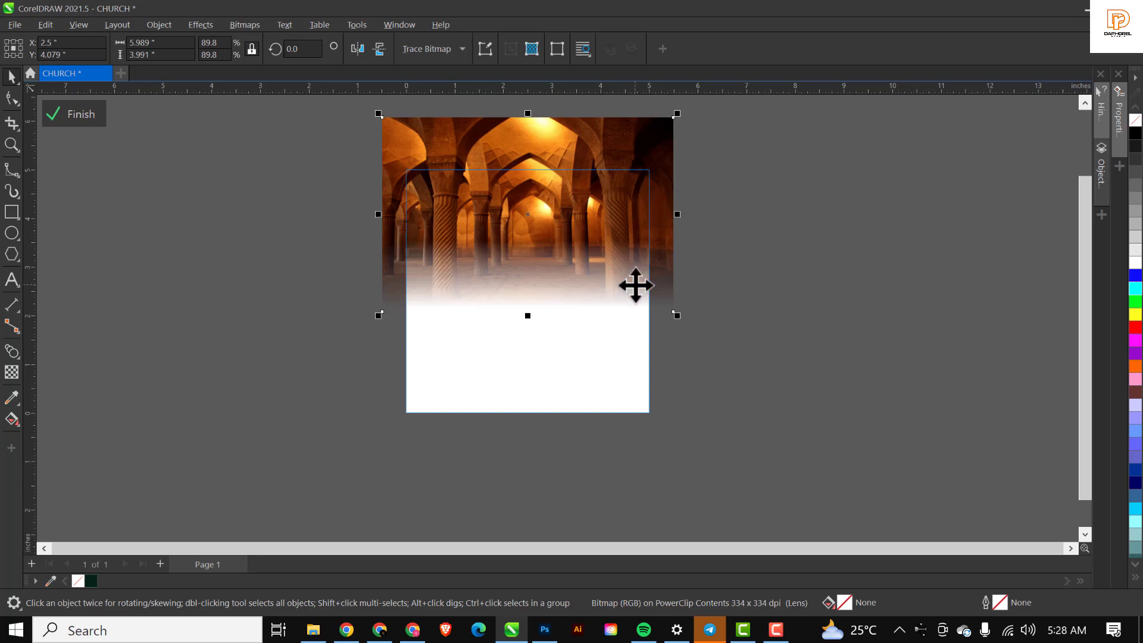
{"action": "left_click_drag", "start_coordinate": [617, 241], "coordinate": [615, 239]}
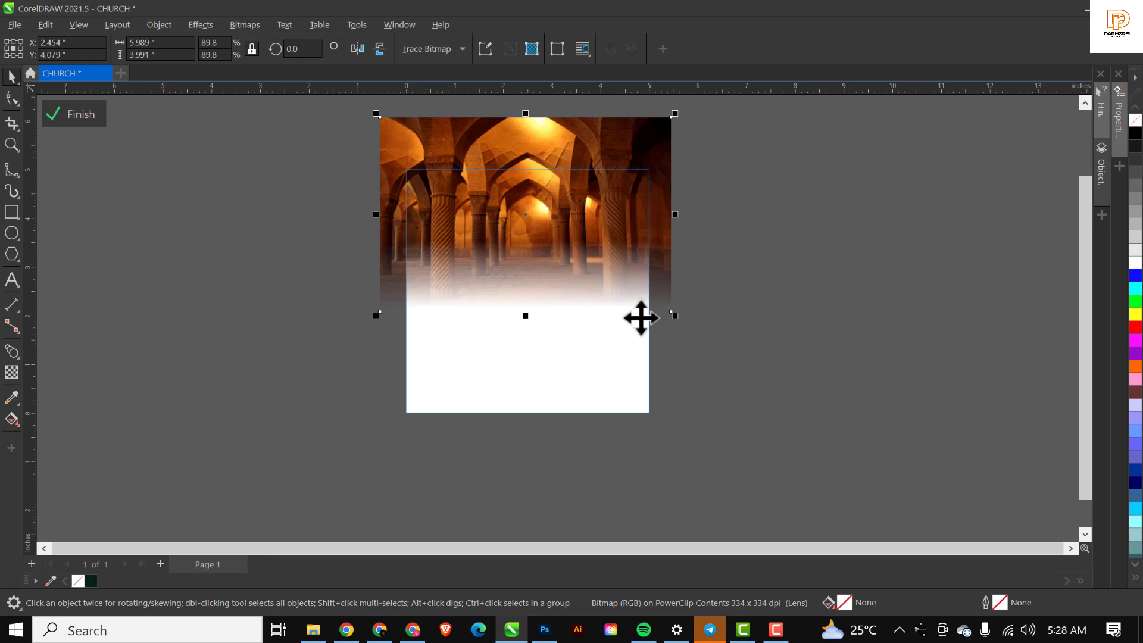
{"action": "left_click", "coordinate": [71, 115]}
- Remove the green square's outline and zoom so the page fills the view
{"action": "left_click", "coordinate": [153, 304]}
{"action": "left_click", "coordinate": [606, 183]}
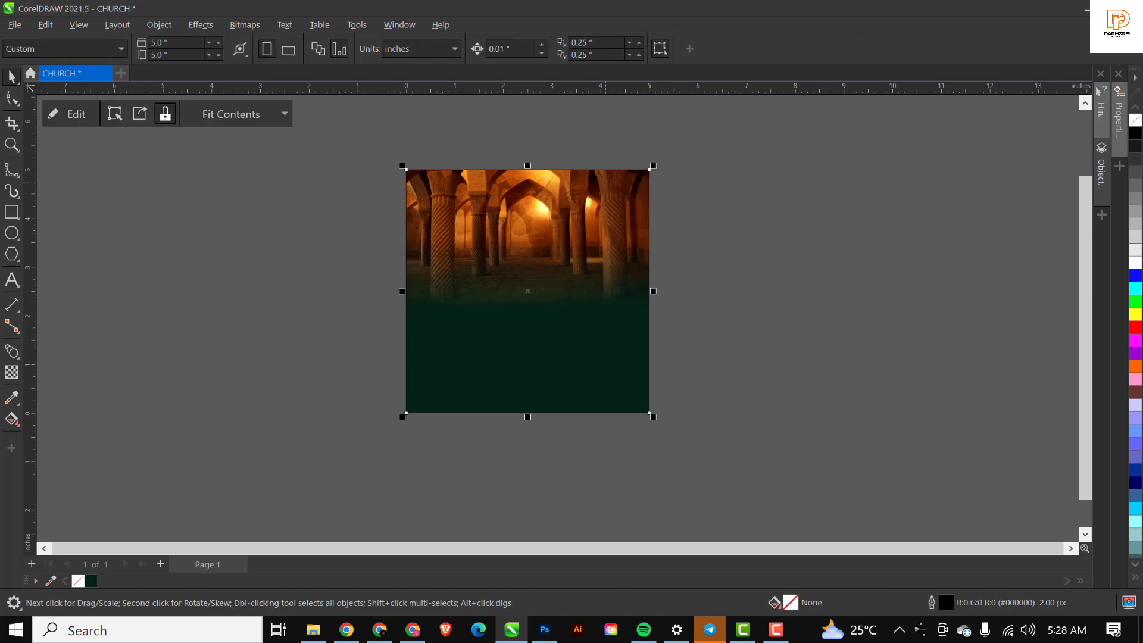
{"action": "right_click", "coordinate": [1139, 122]}
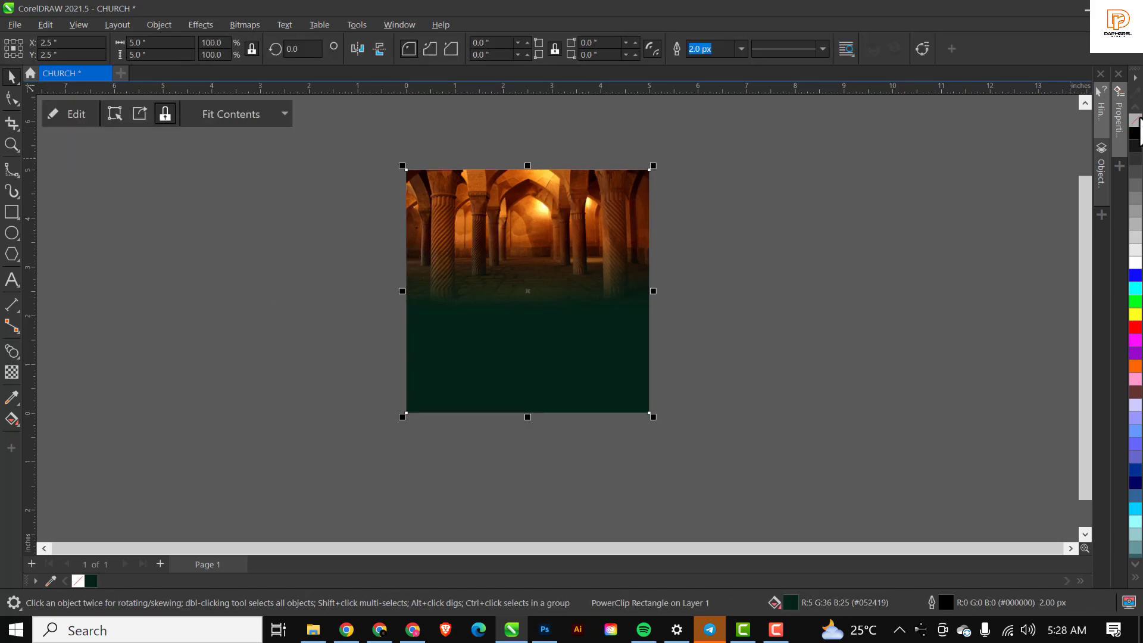
{"action": "left_click", "coordinate": [896, 216]}
{"action": "key", "text": "shift+F4"}
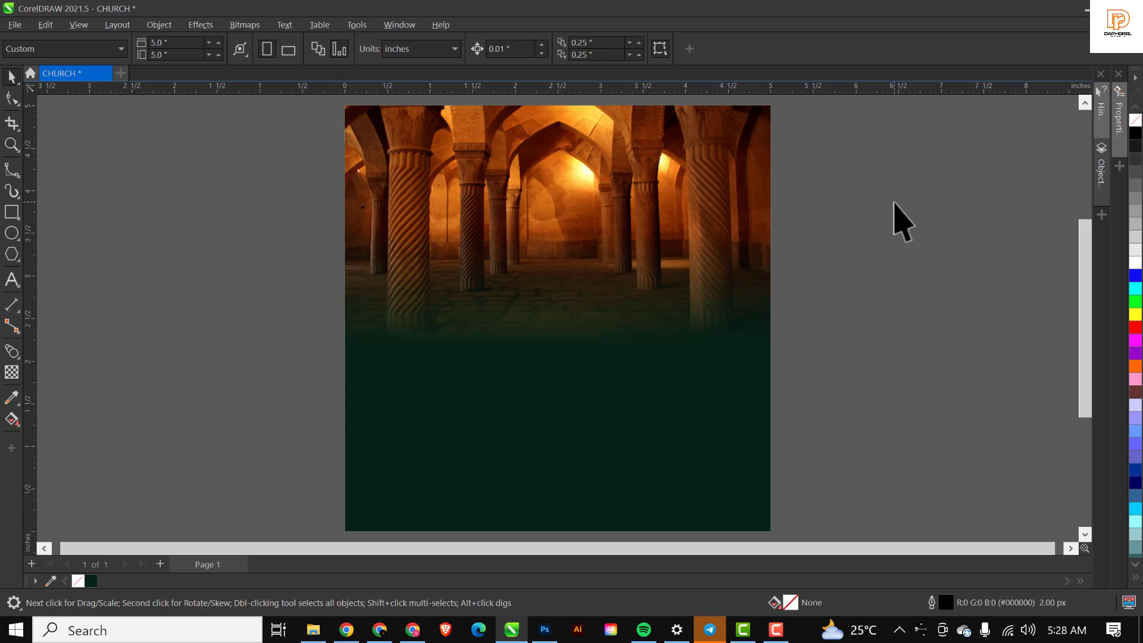
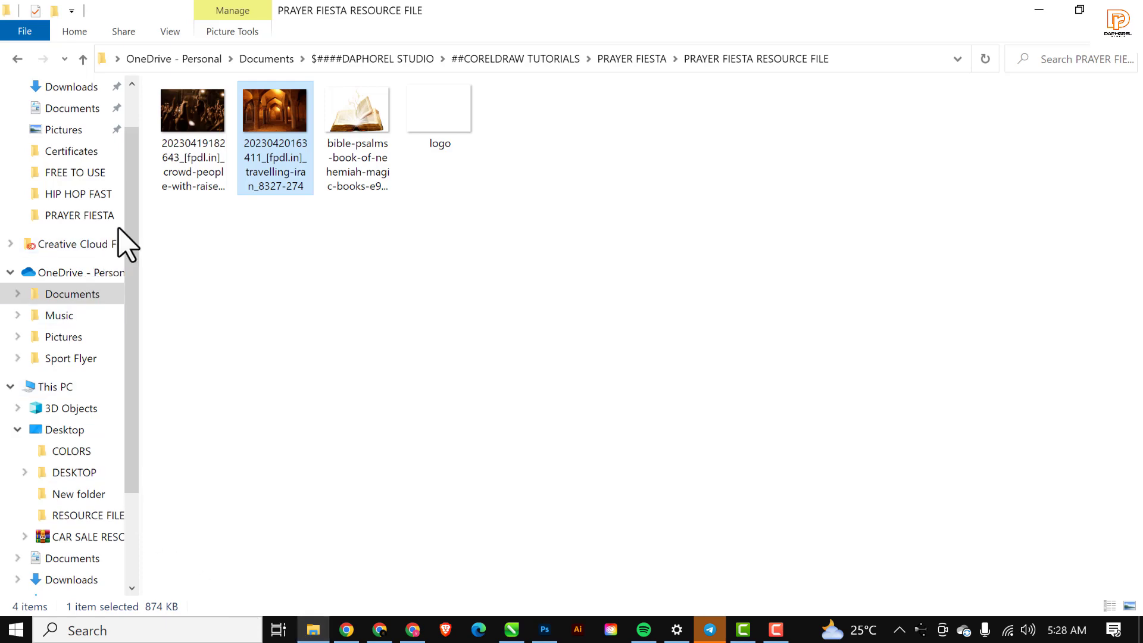
- Drag the crowd-with-raised-hands photo from the resource folder onto the CorelDRAW CHURCH canvas
{"action": "left_click", "coordinate": [188, 118]}
{"action": "left_click_drag", "start_coordinate": [191, 110], "coordinate": [483, 316]}
{"action": "scroll", "coordinate": [336, 264], "scroll_direction": "down", "scroll_amount": 2}
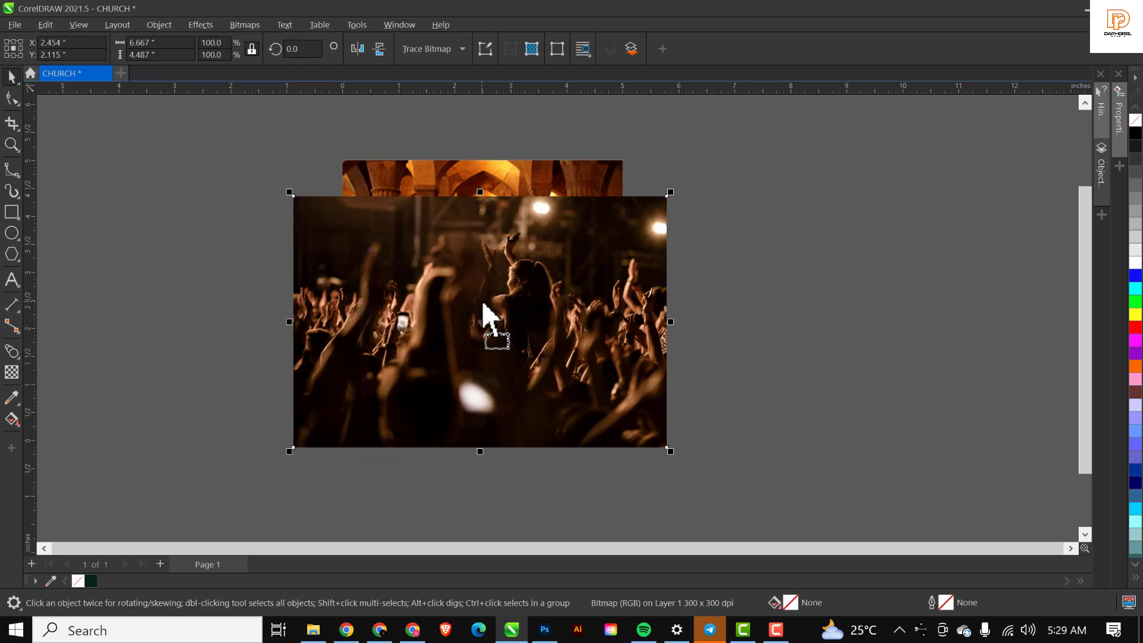
- Move the crowd photo lower on the page, below the church image
{"action": "left_click_drag", "start_coordinate": [474, 265], "coordinate": [480, 329]}
{"action": "left_click", "coordinate": [475, 204]}
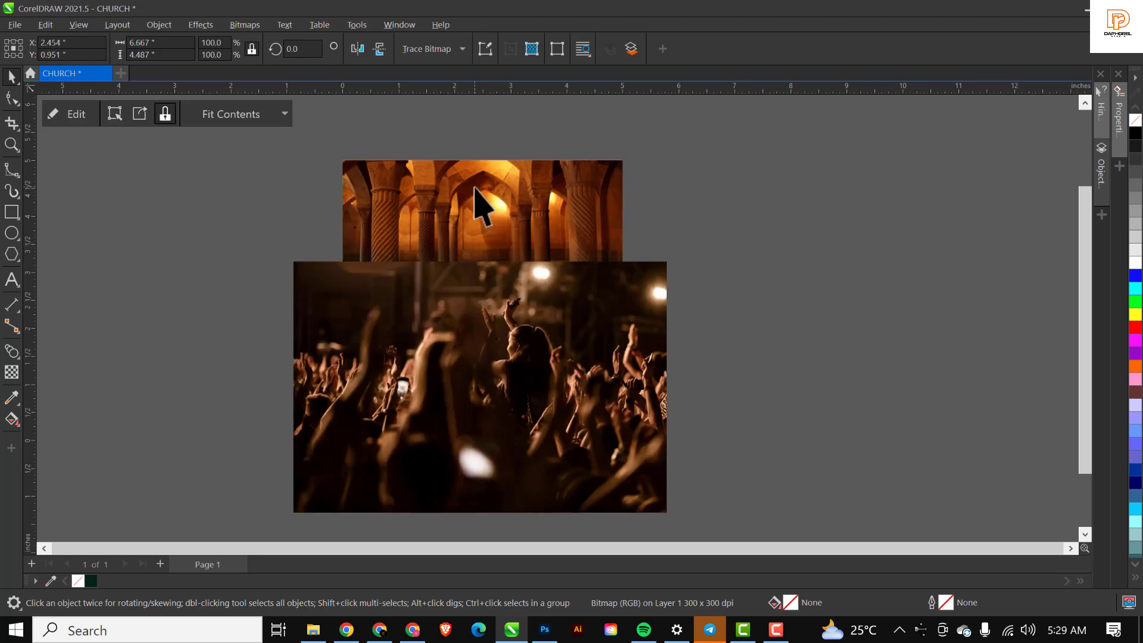
{"action": "left_click", "coordinate": [478, 311]}
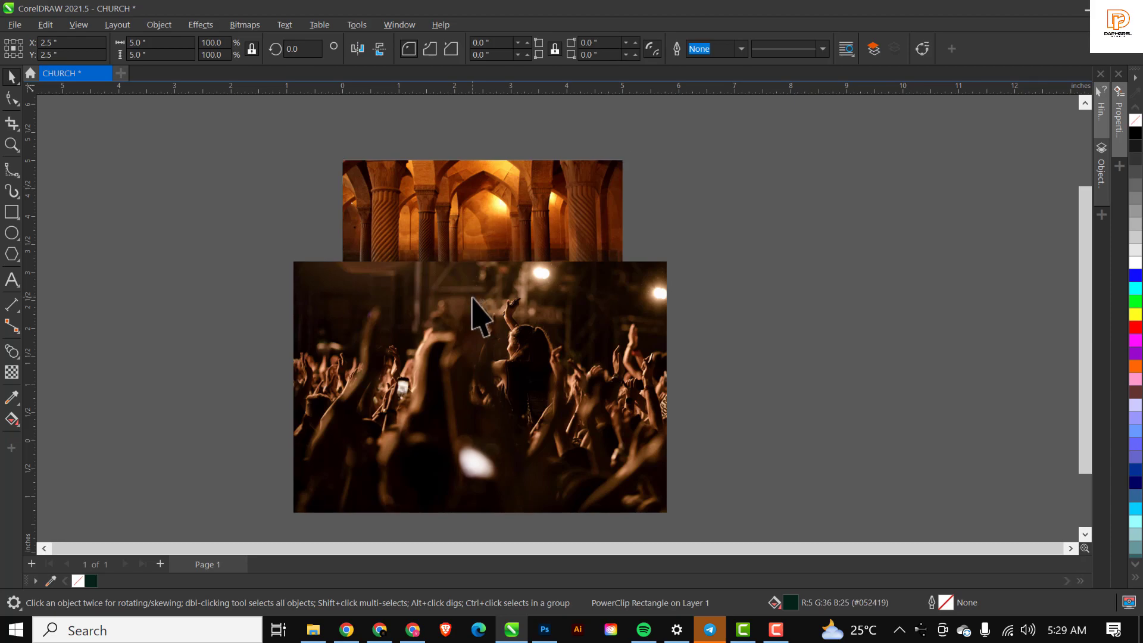
- Fade the crowd photo's top with an upward fountain transparency and scale it to 75.8% (5.053 x 3.401 in)
{"action": "left_click", "coordinate": [11, 374]}
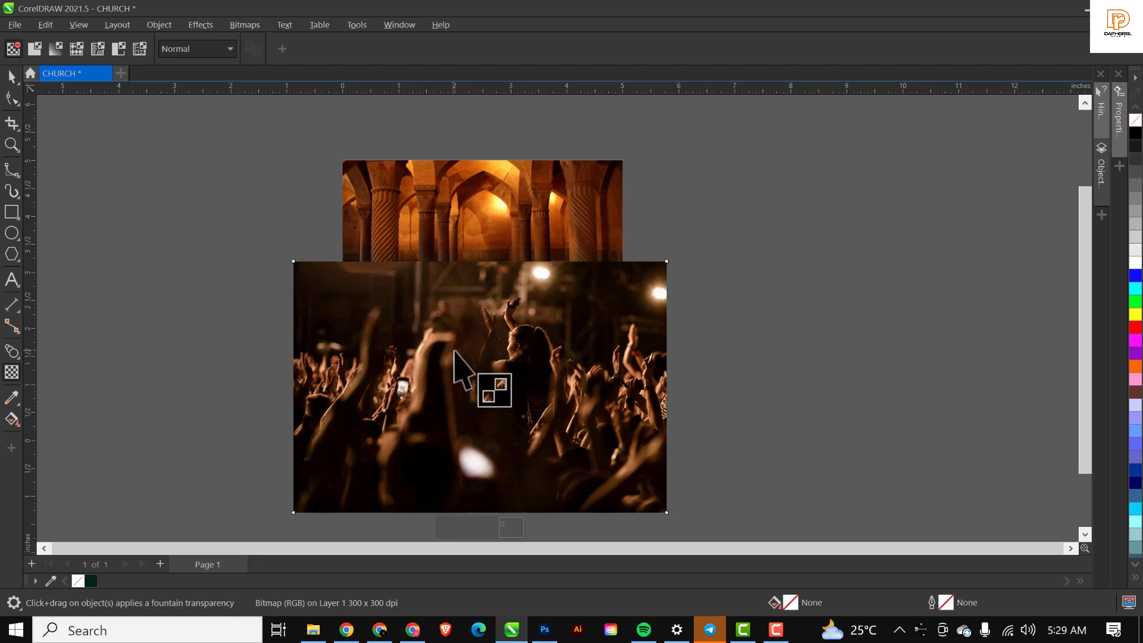
{"action": "left_click_drag", "start_coordinate": [483, 376], "coordinate": [490, 265]}
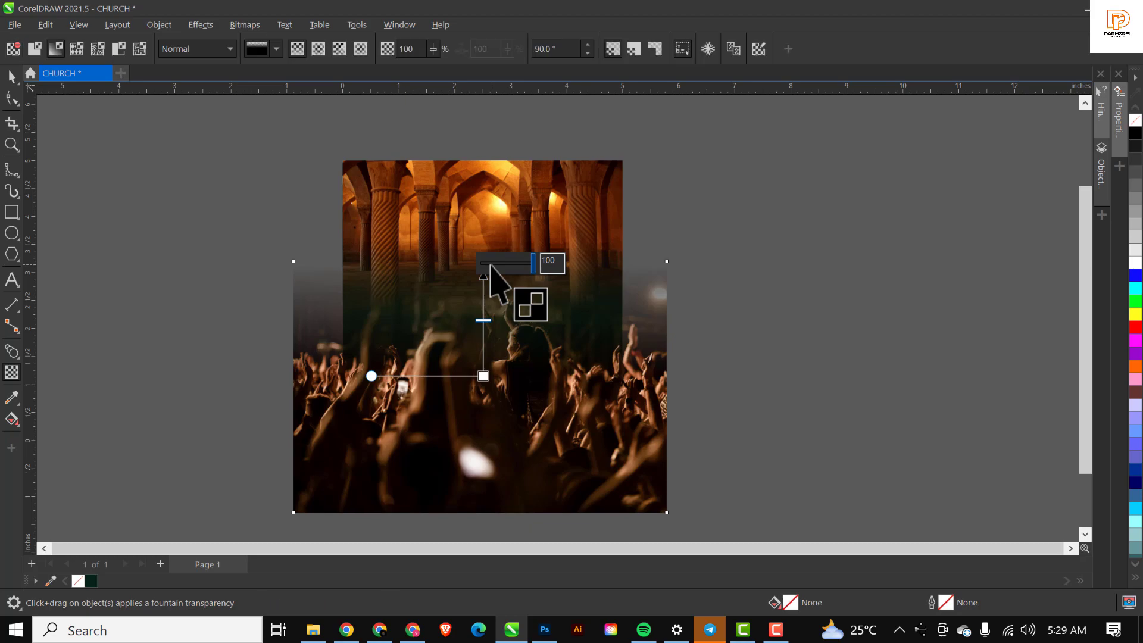
{"action": "key", "text": "space"}
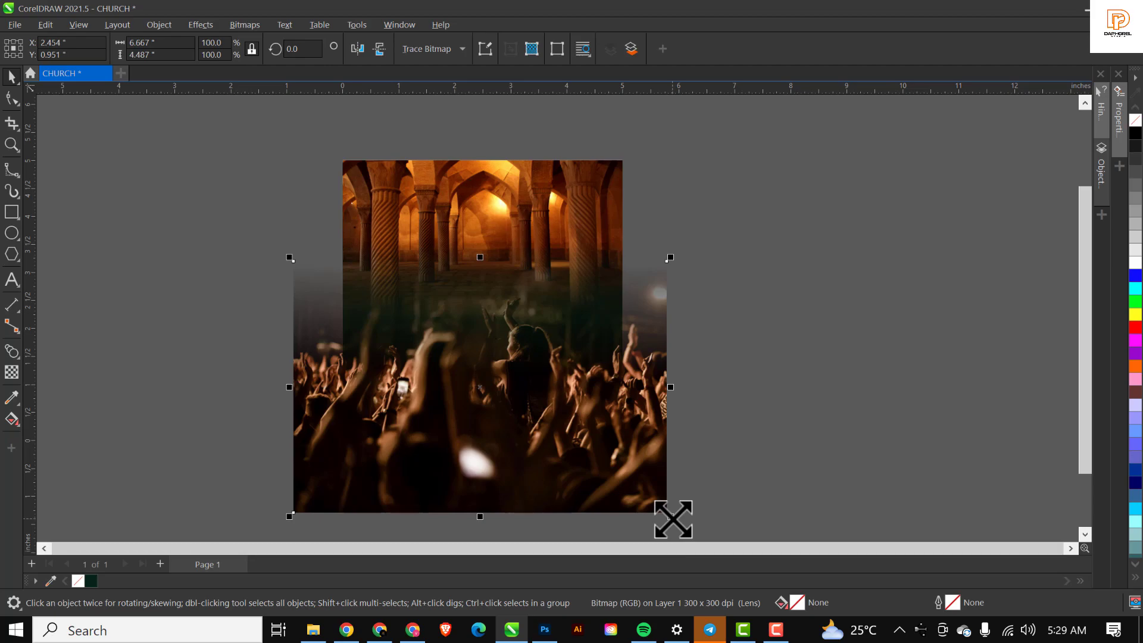
{"action": "left_click_drag", "start_coordinate": [673, 518], "coordinate": [656, 488]}
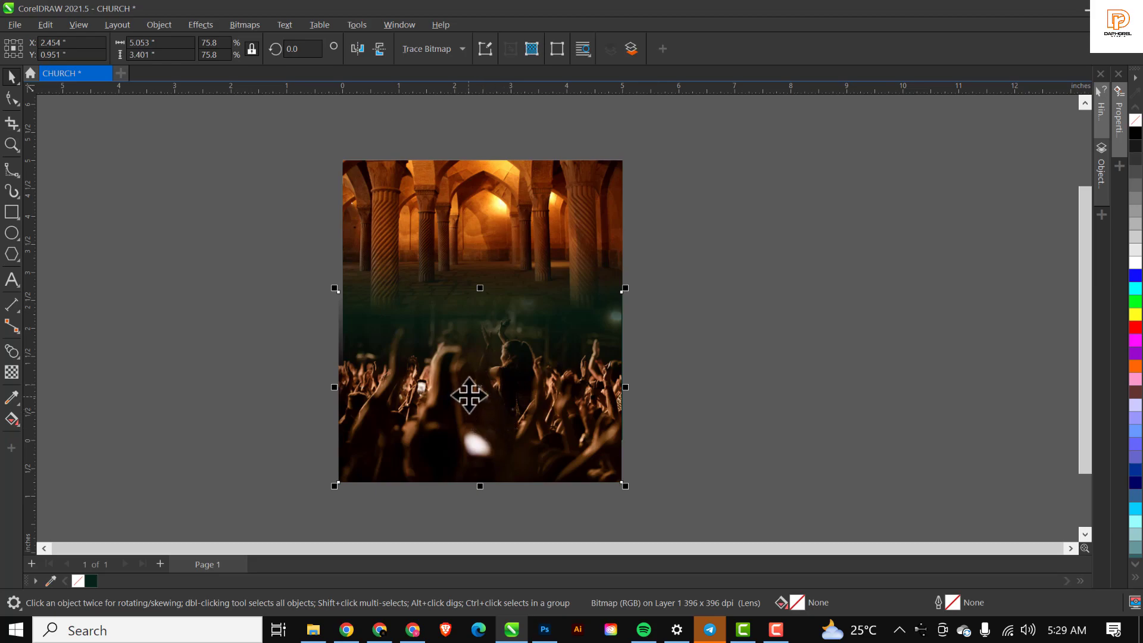
{"action": "left_click", "coordinate": [466, 393]}
- Convert the crowd photo to a 300 dpi bitmap
{"action": "left_click", "coordinate": [246, 27]}
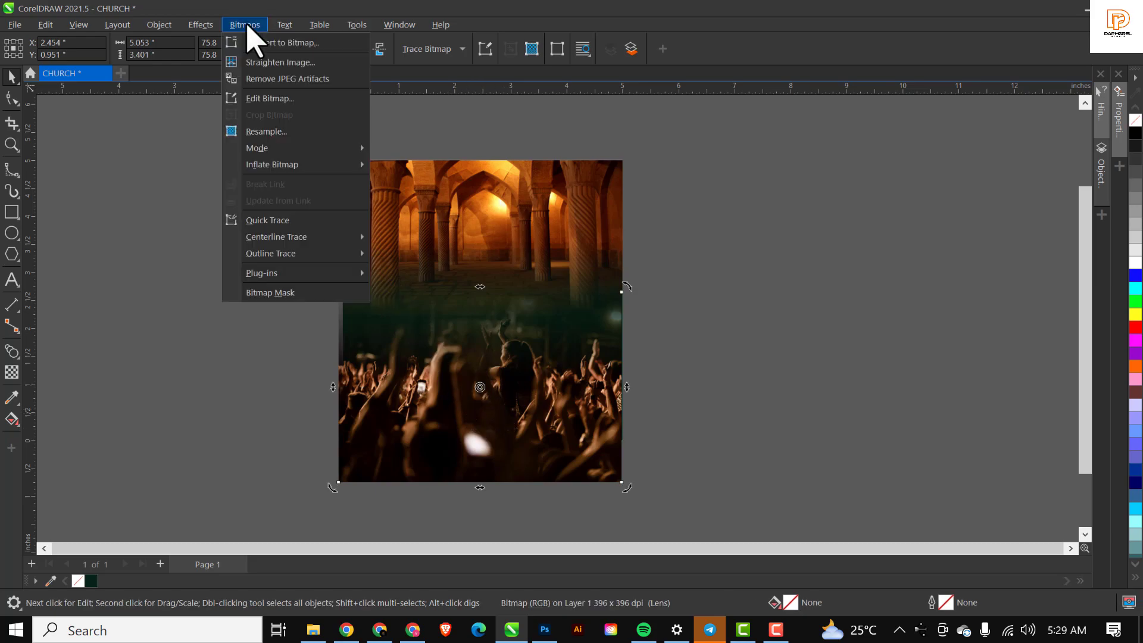
{"action": "left_click", "coordinate": [265, 43]}
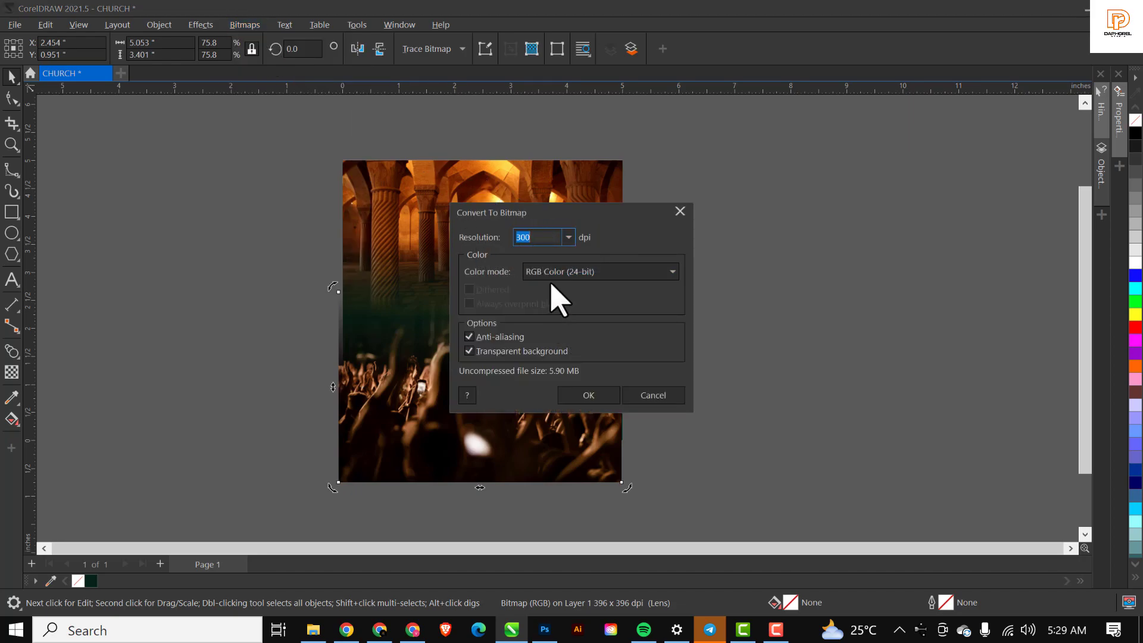
{"action": "left_click", "coordinate": [585, 397]}
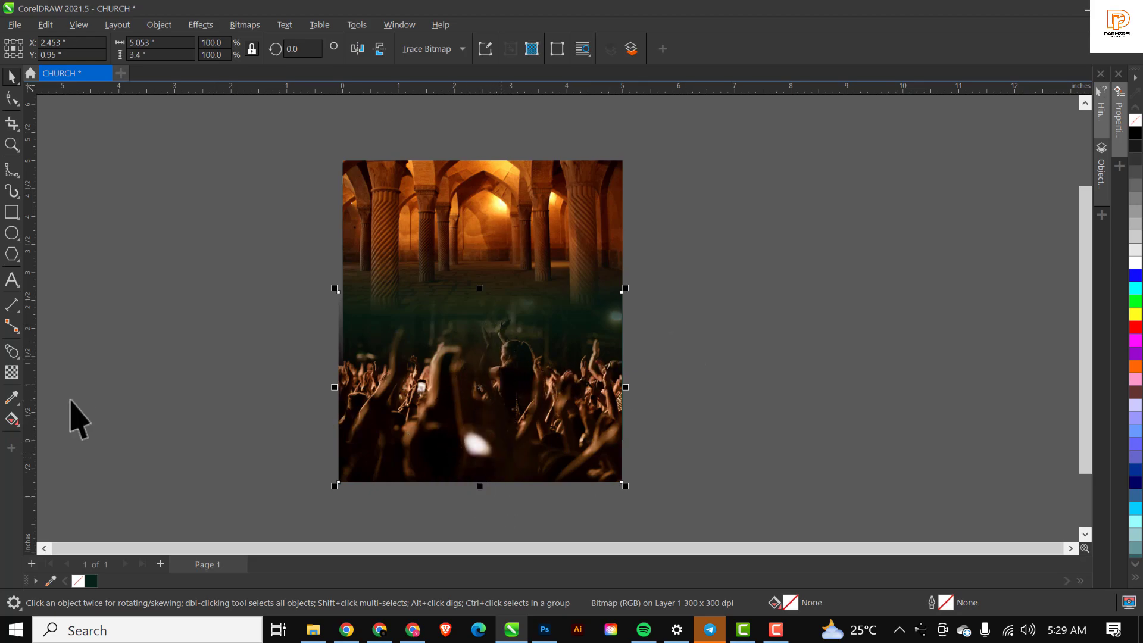
- Fade the photo's bottom edge with a downward transparency, then convert it to a bitmap again
{"action": "left_click", "coordinate": [12, 374]}
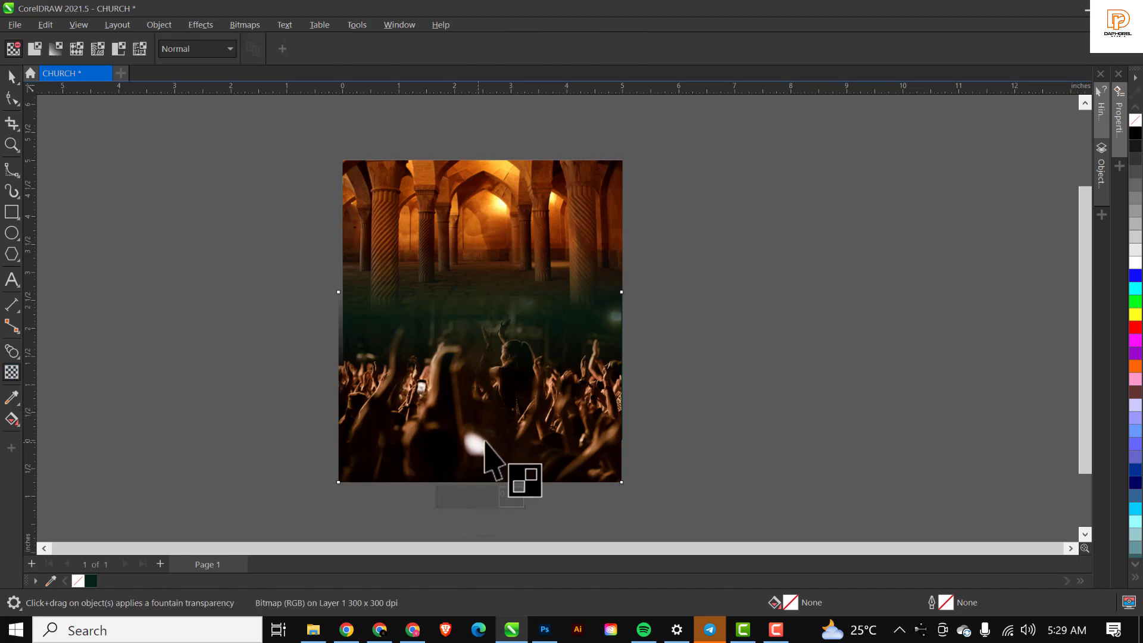
{"action": "left_click_drag", "start_coordinate": [492, 387], "coordinate": [491, 480]}
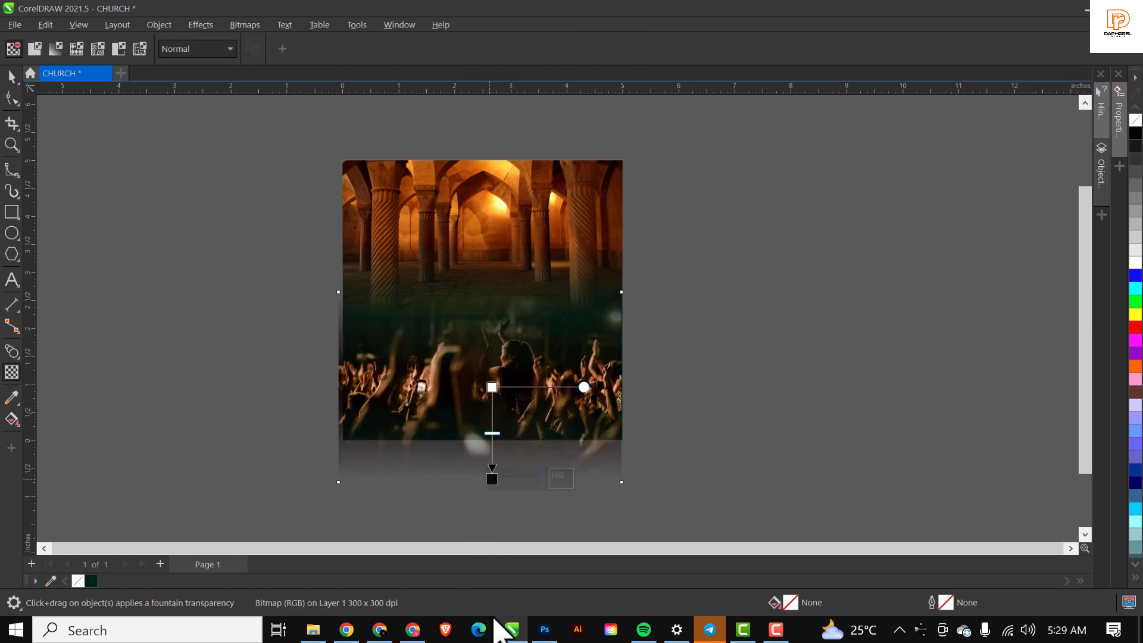
{"action": "key", "text": "space"}
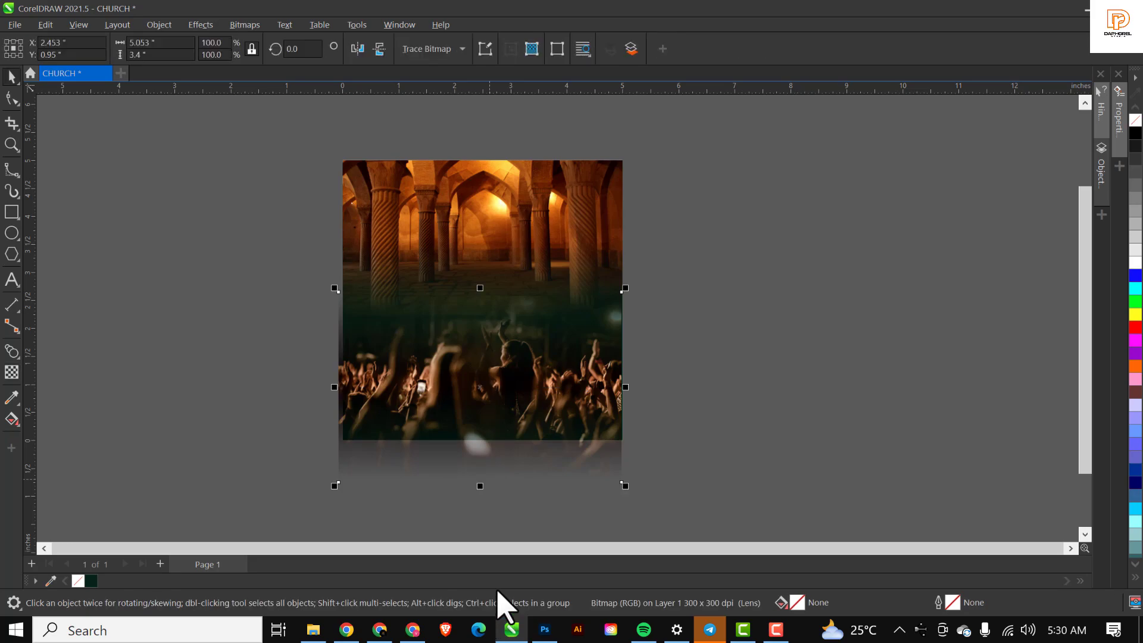
{"action": "left_click", "coordinate": [245, 24]}
{"action": "left_click", "coordinate": [269, 42]}
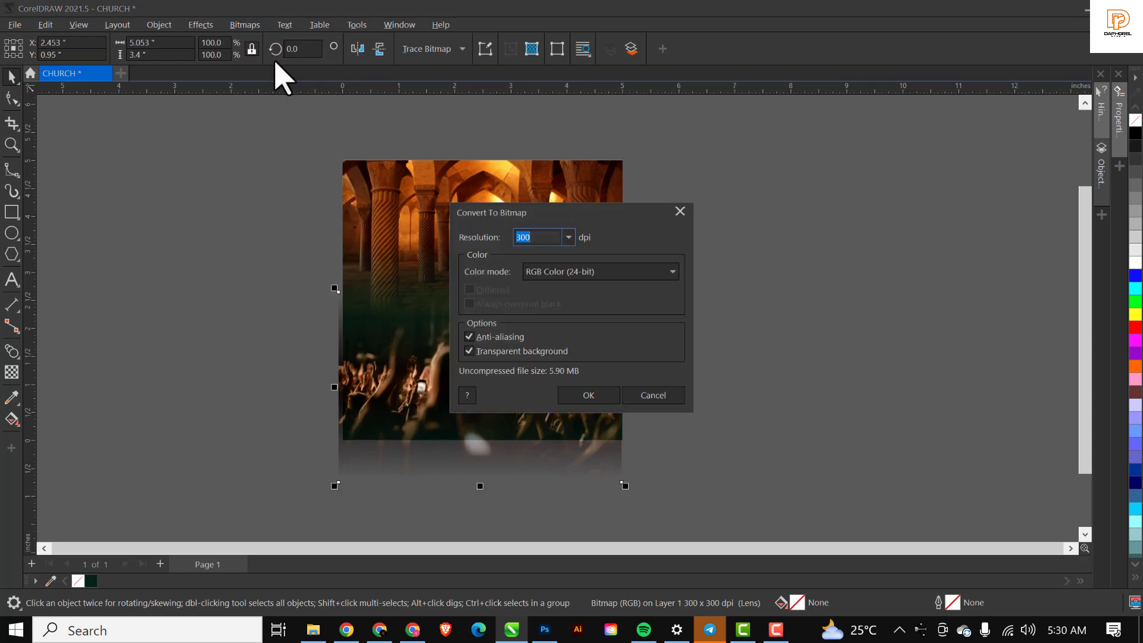
{"action": "left_click", "coordinate": [589, 396]}
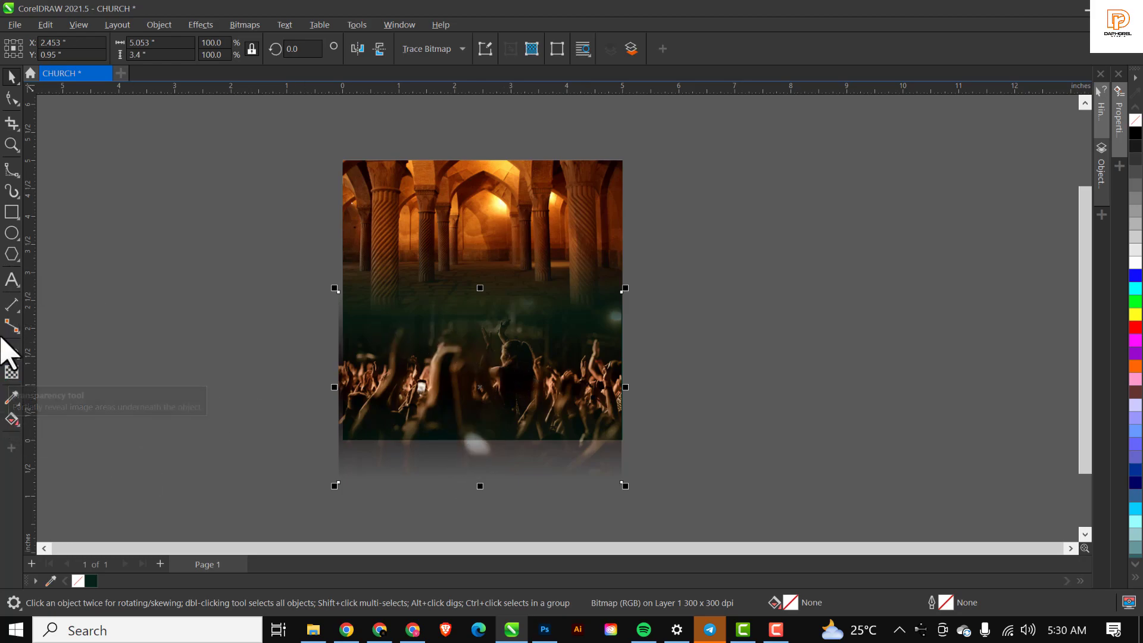
- Set the crowd photo's transparency merge mode to Overlay
{"action": "left_click", "coordinate": [11, 374]}
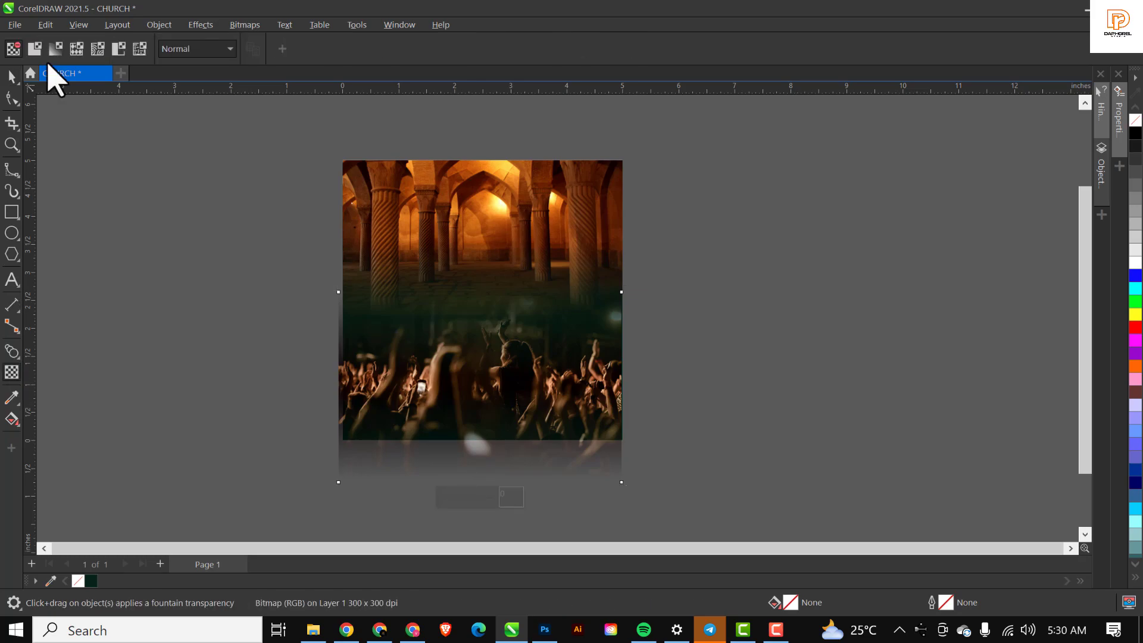
{"action": "left_click", "coordinate": [199, 50]}
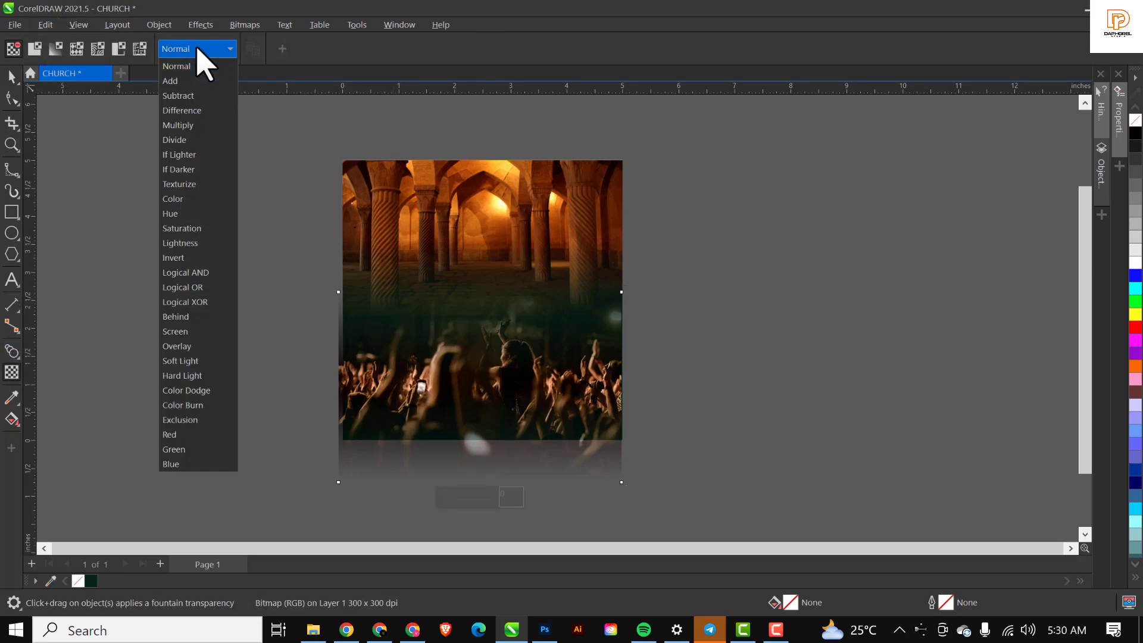
{"action": "left_click", "coordinate": [178, 347]}
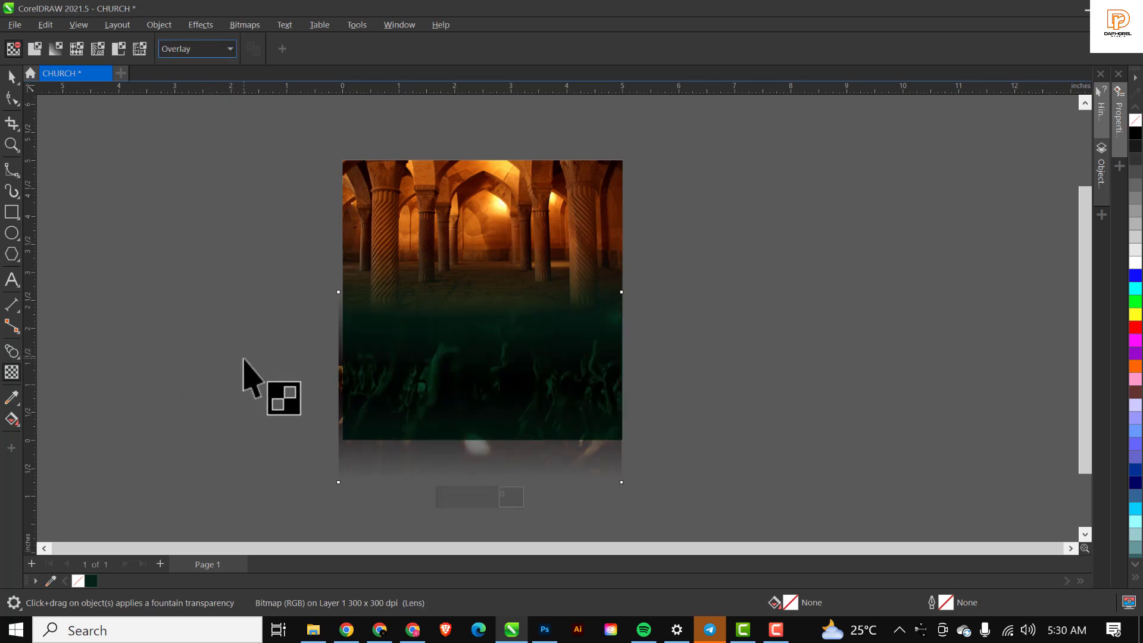
{"action": "left_click", "coordinate": [9, 77]}
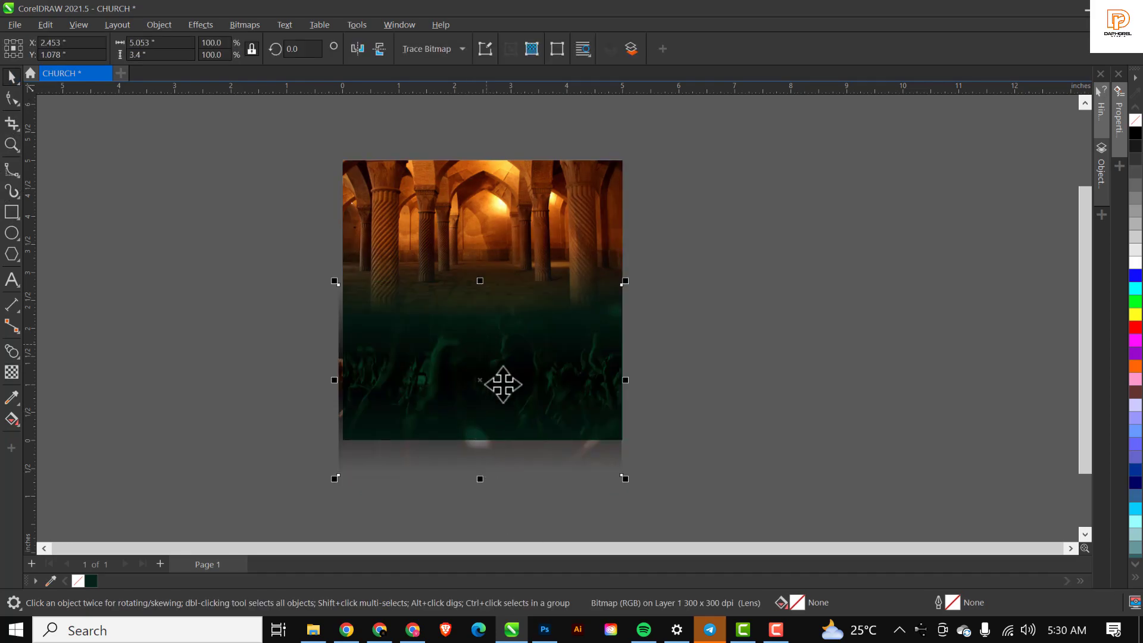
- PowerClip the crowd photo inside the dark green square, shifting it lower within the frame
{"action": "left_click_drag", "start_coordinate": [530, 348], "coordinate": [860, 314]}
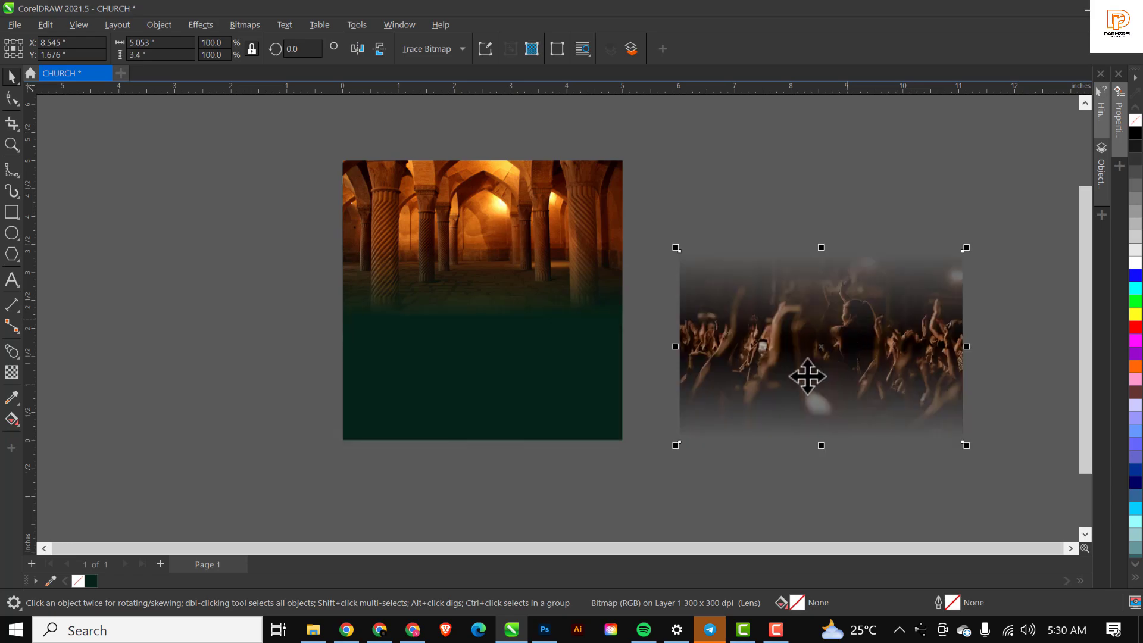
{"action": "right_click", "coordinate": [818, 324]}
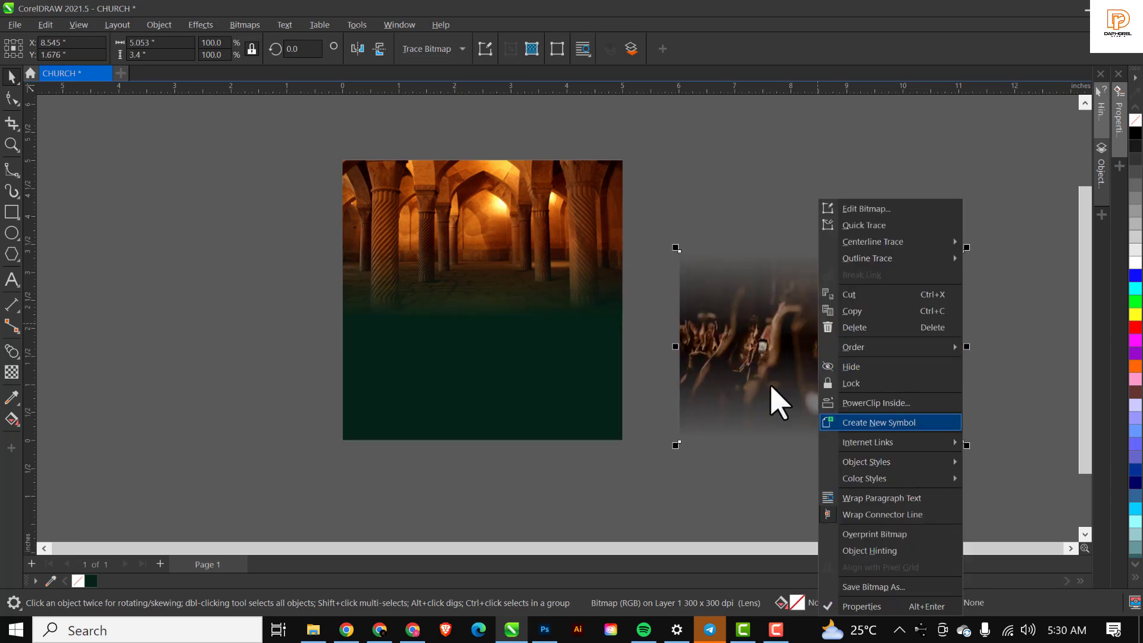
{"action": "left_click", "coordinate": [875, 404]}
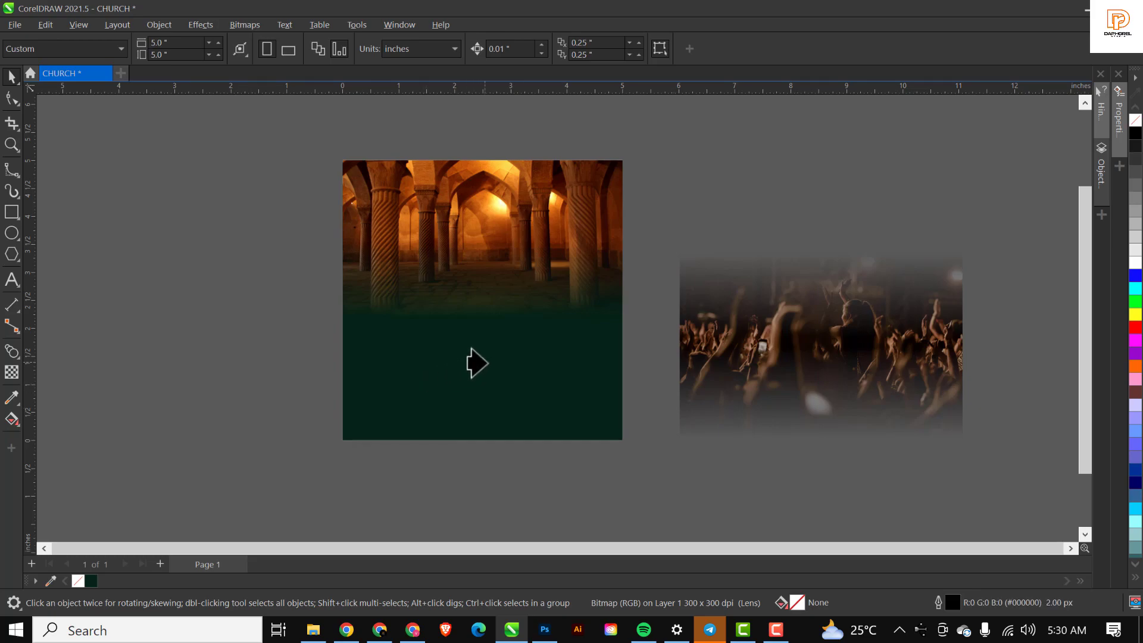
{"action": "left_click", "coordinate": [476, 363]}
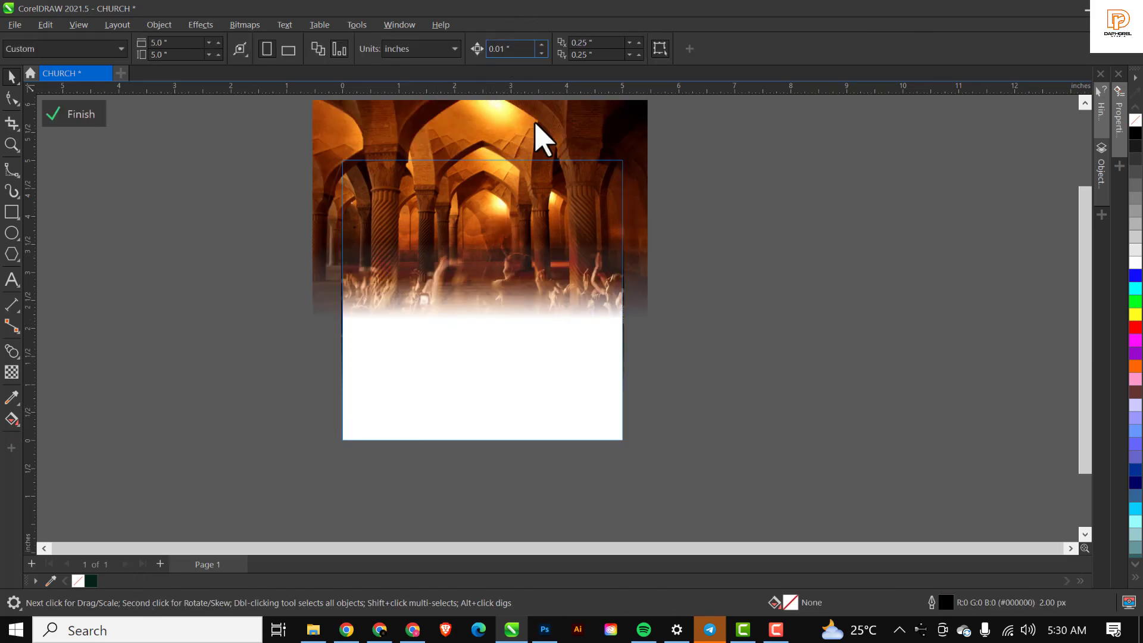
{"action": "left_click", "coordinate": [518, 258]}
{"action": "left_click_drag", "start_coordinate": [526, 245], "coordinate": [534, 314]}
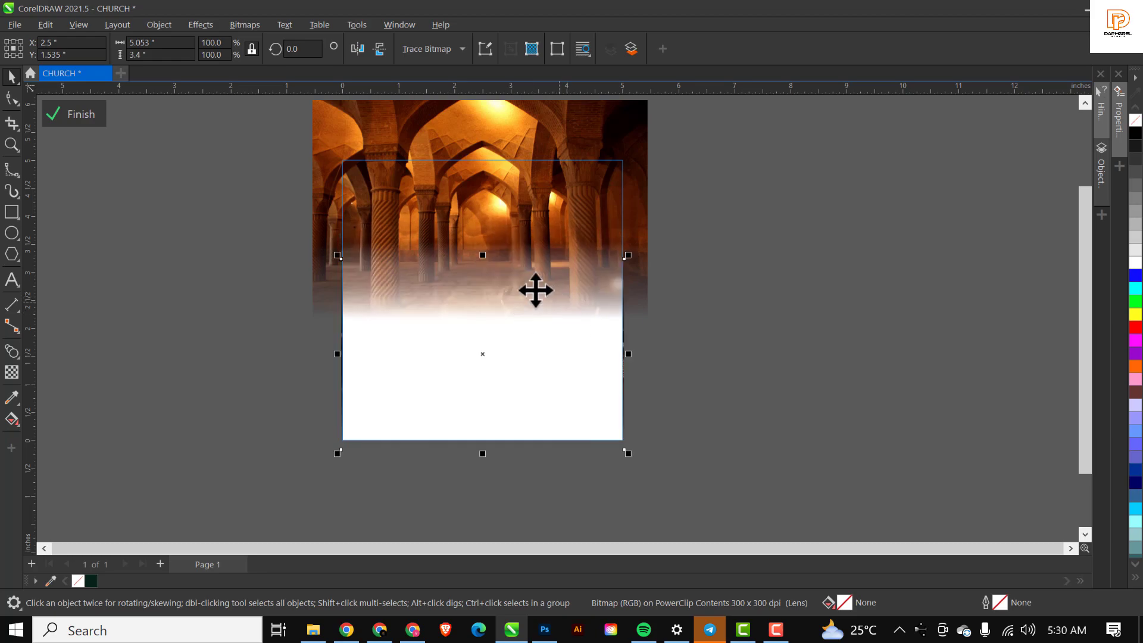
{"action": "left_click", "coordinate": [512, 339]}
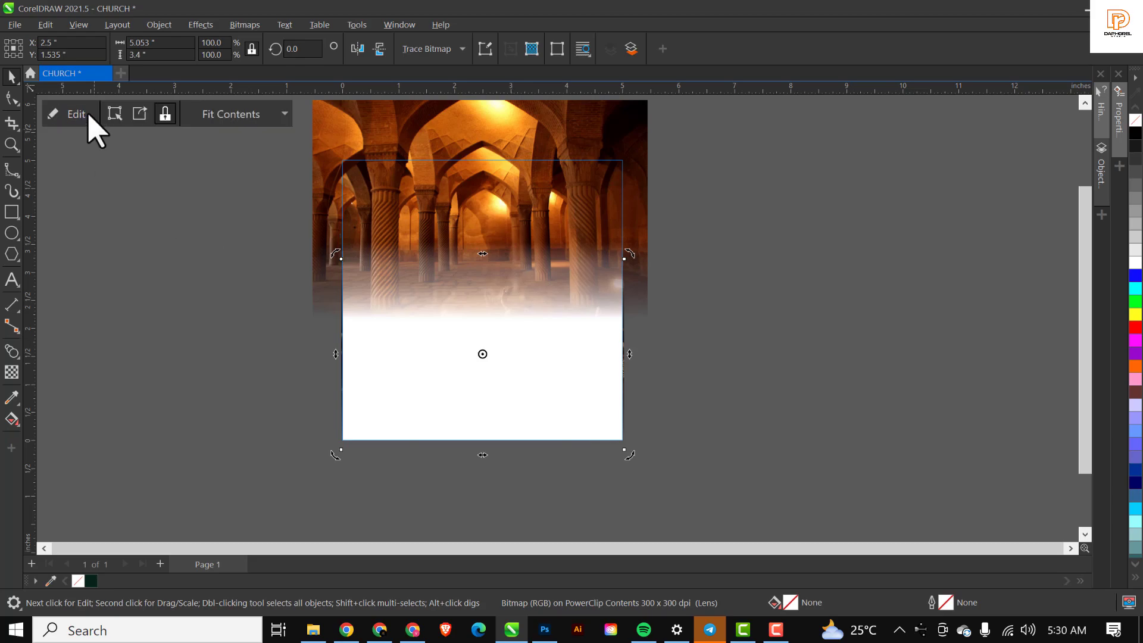
{"action": "left_click", "coordinate": [89, 116]}
{"action": "left_click", "coordinate": [736, 264]}
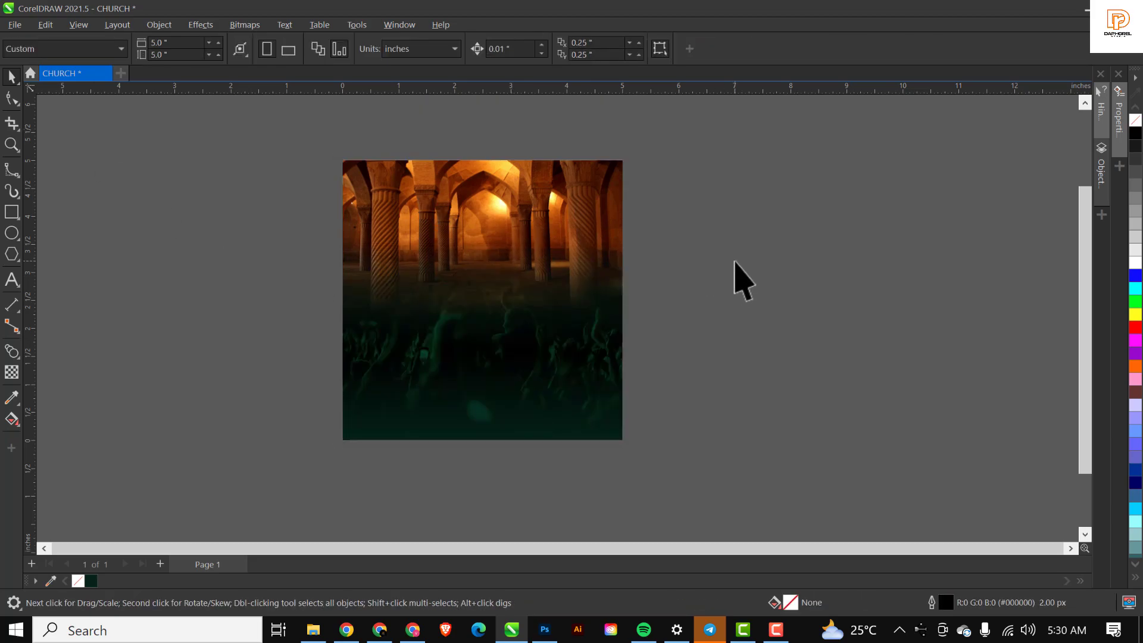
{"action": "key", "text": "shift+F4"}
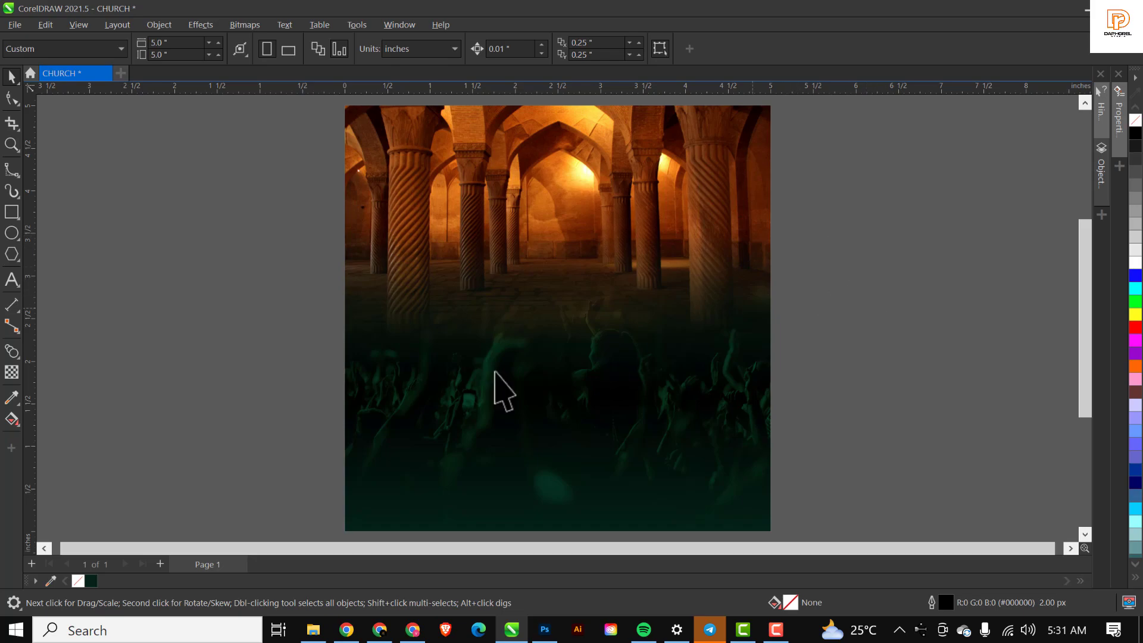
- Drag the glowing open-Bible PNG from the resource folder onto the CorelDRAW canvas
{"action": "left_click", "coordinate": [314, 630]}
{"action": "left_click", "coordinate": [361, 112]}
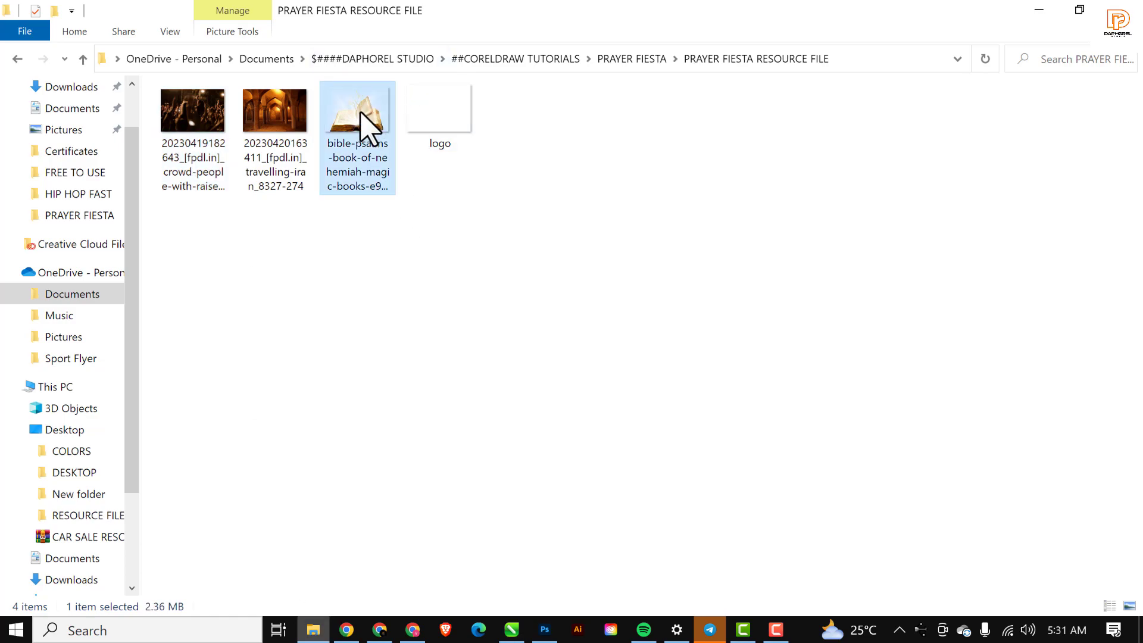
{"action": "left_click_drag", "start_coordinate": [361, 128], "coordinate": [201, 201]}
{"action": "left_click", "coordinate": [7, 24]}
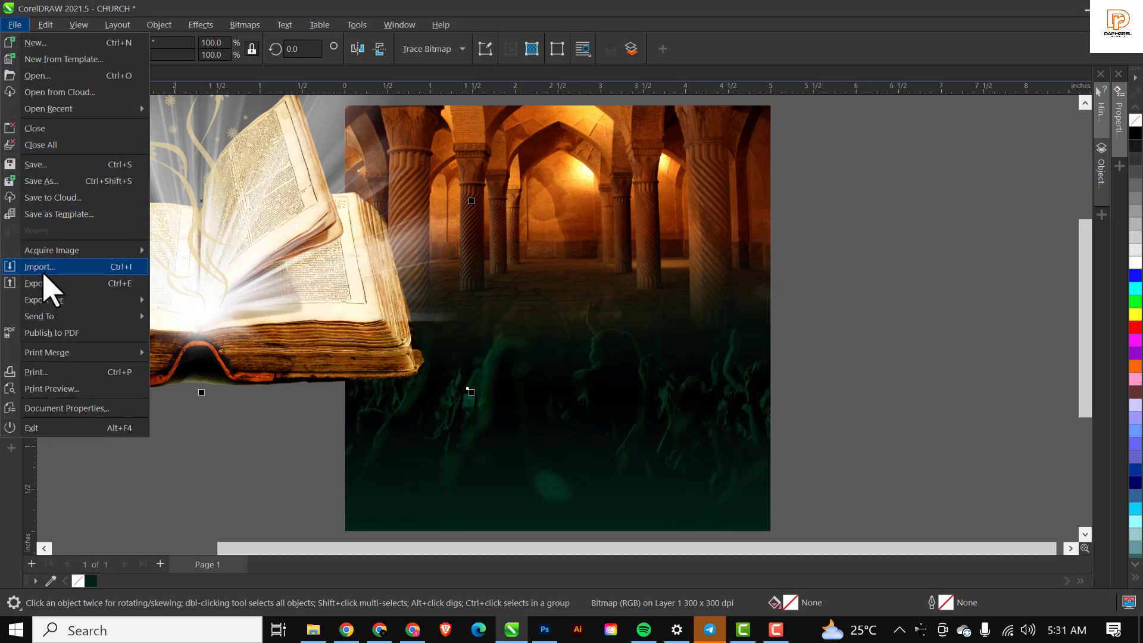
- Resize the open-Bible image to 53.2% and centre it over the church aisle, above the crowd
{"action": "left_click", "coordinate": [268, 280]}
{"action": "scroll", "coordinate": [288, 293], "scroll_direction": "down", "scroll_amount": 2}
{"action": "left_click_drag", "start_coordinate": [252, 261], "coordinate": [467, 274]}
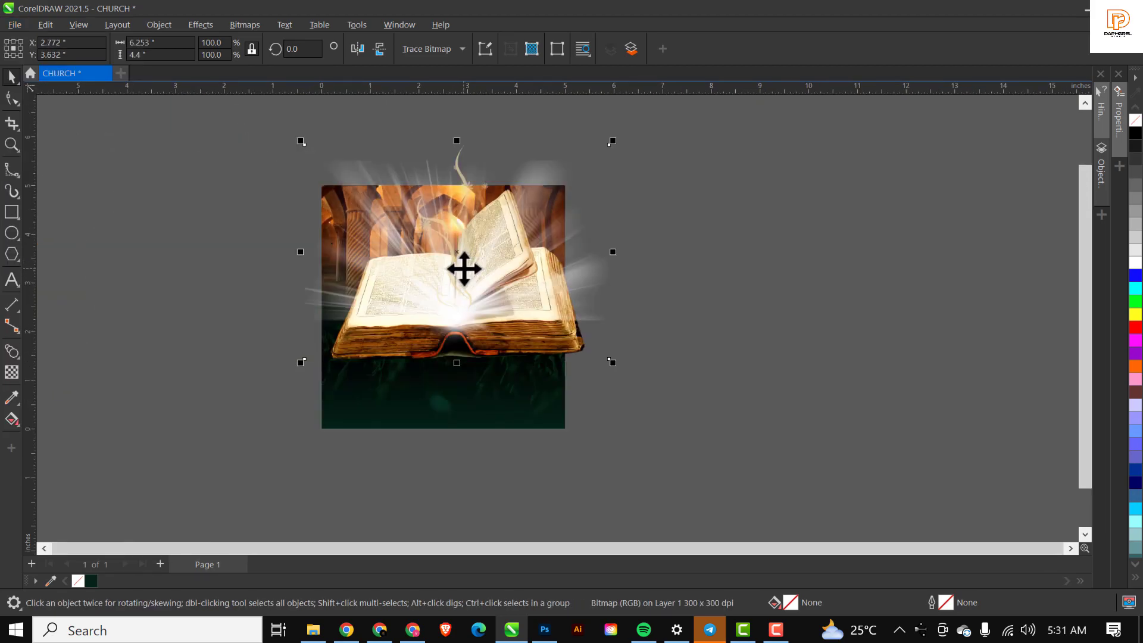
{"action": "scroll", "coordinate": [461, 192], "scroll_direction": "up", "scroll_amount": 1}
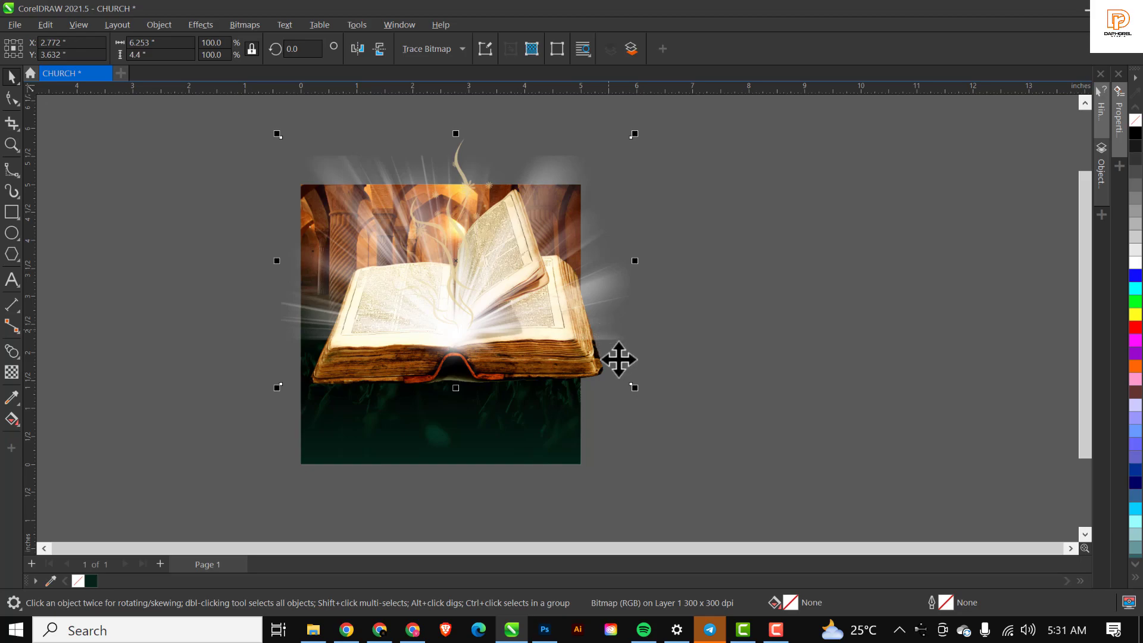
{"action": "left_click_drag", "start_coordinate": [637, 390], "coordinate": [560, 350]}
{"action": "left_click_drag", "start_coordinate": [500, 278], "coordinate": [490, 282]}
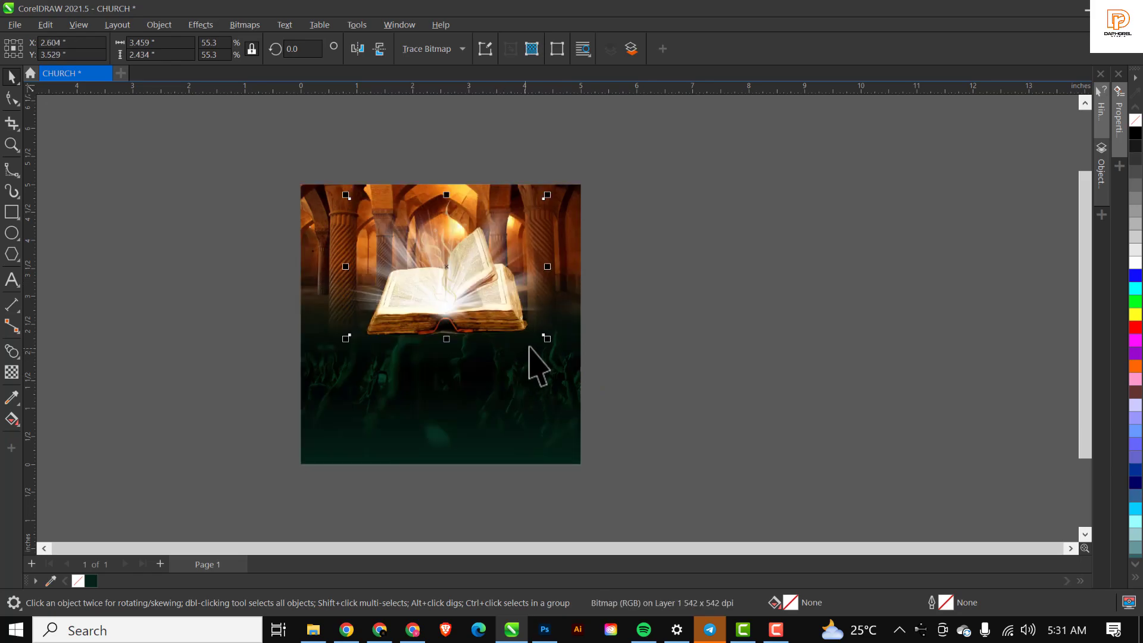
{"action": "left_click_drag", "start_coordinate": [546, 338], "coordinate": [540, 334]}
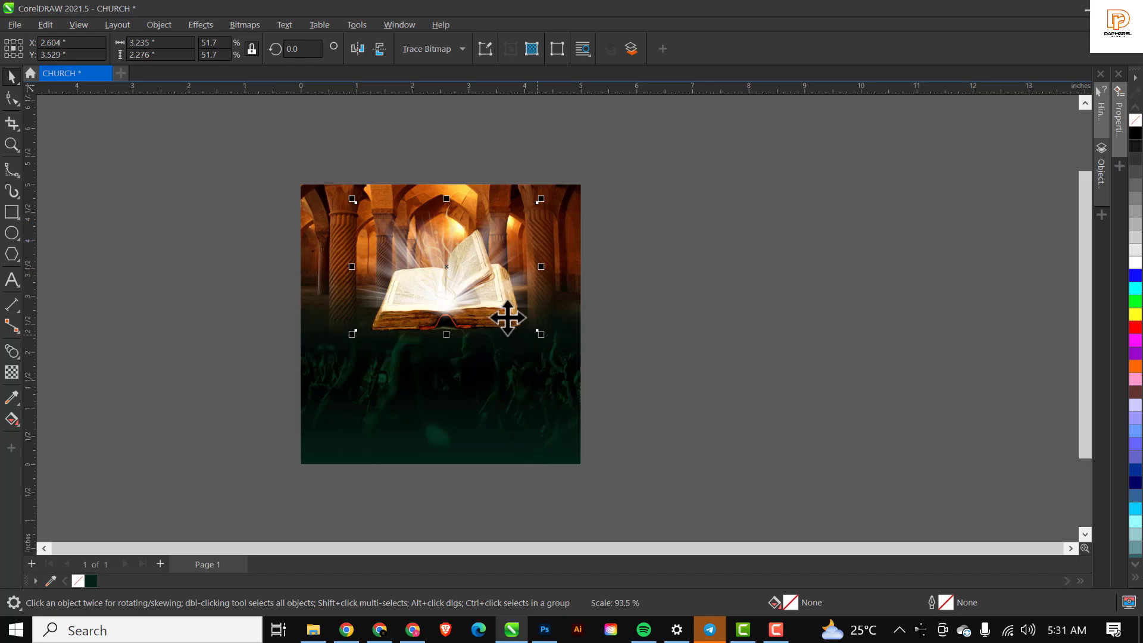
{"action": "left_click_drag", "start_coordinate": [484, 293], "coordinate": [461, 300]}
{"action": "left_click_drag", "start_coordinate": [537, 347], "coordinate": [547, 356]}
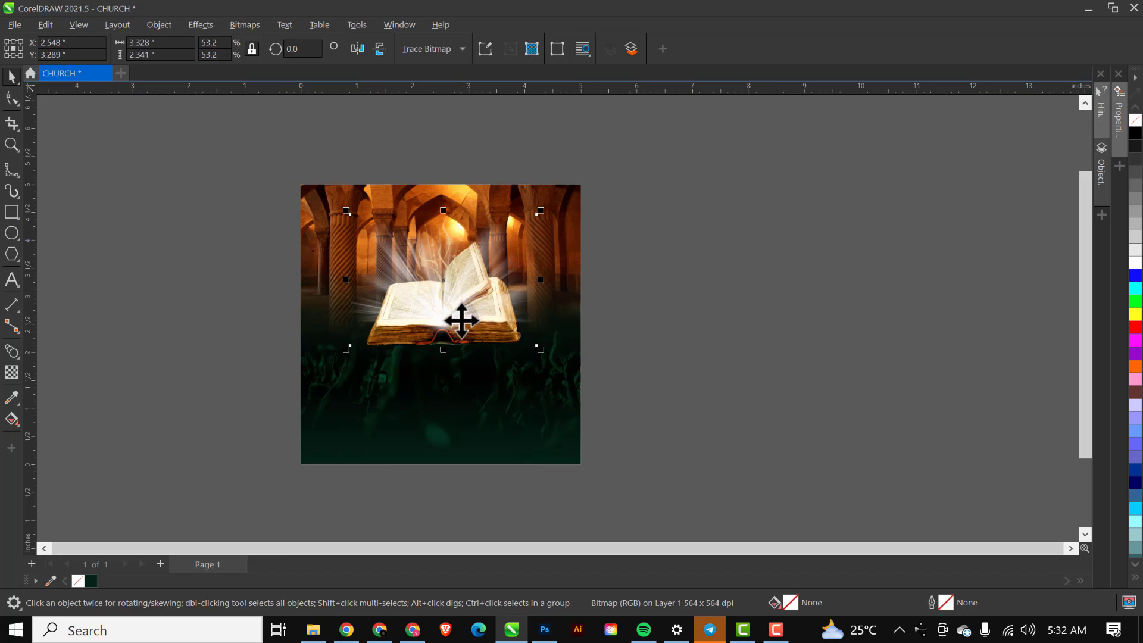
- Nudge the book slightly lower and draw a tall thin rectangle down from the flyer's top edge
{"action": "key", "text": "shift+F4"}
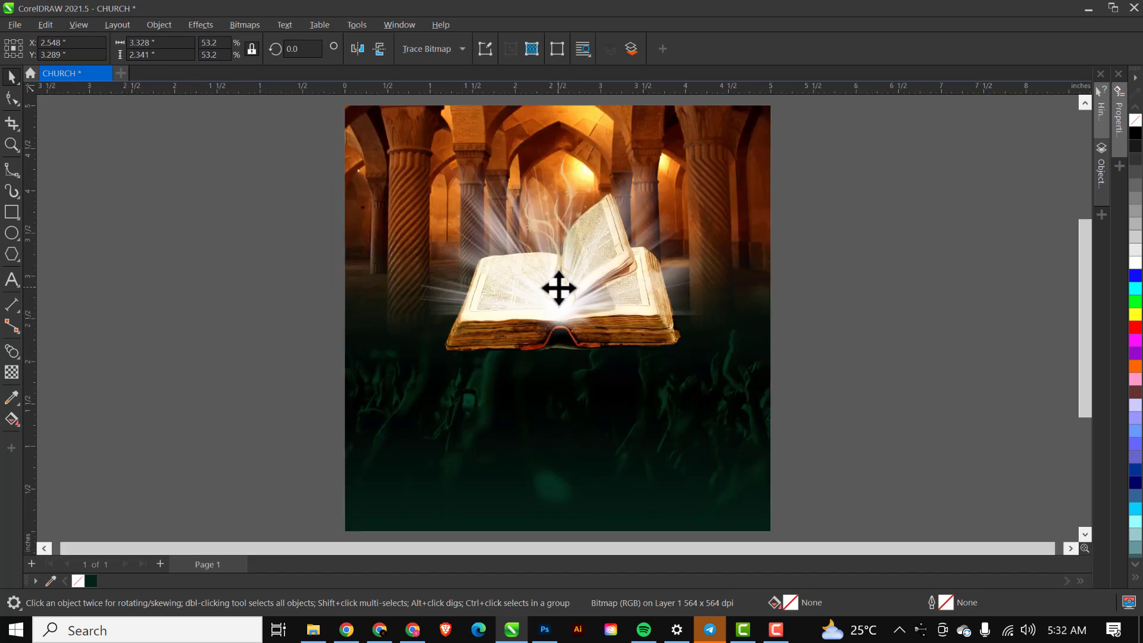
{"action": "left_click_drag", "start_coordinate": [559, 289], "coordinate": [558, 297]}
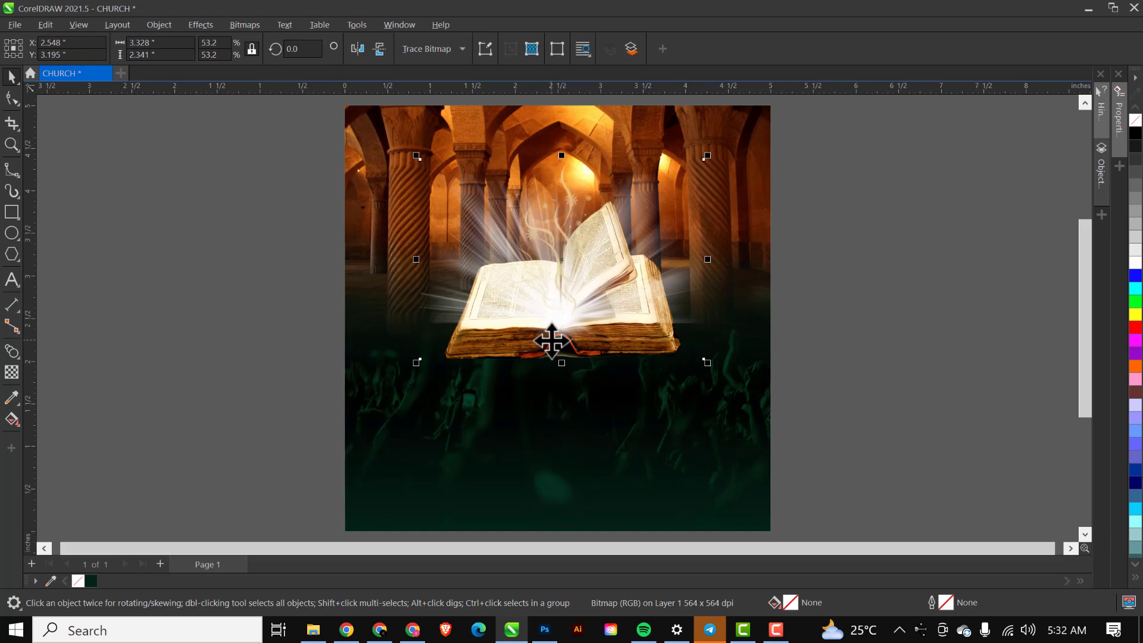
{"action": "scroll", "coordinate": [565, 298], "scroll_direction": "down", "scroll_amount": 1}
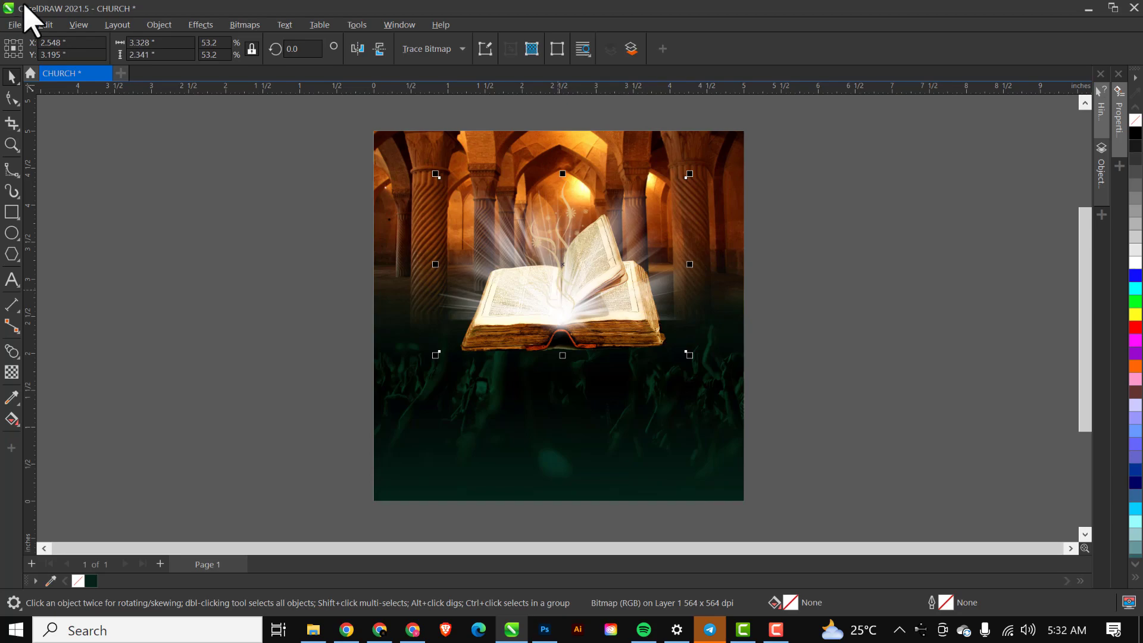
{"action": "left_click", "coordinate": [11, 214]}
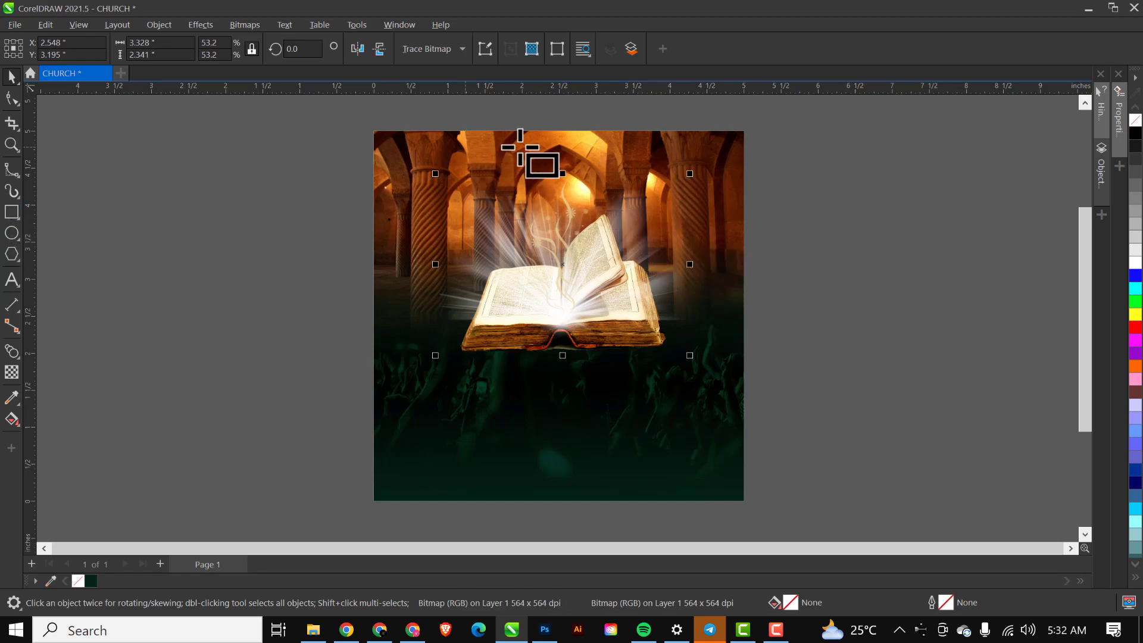
{"action": "scroll", "coordinate": [519, 136], "scroll_direction": "up", "scroll_amount": 2}
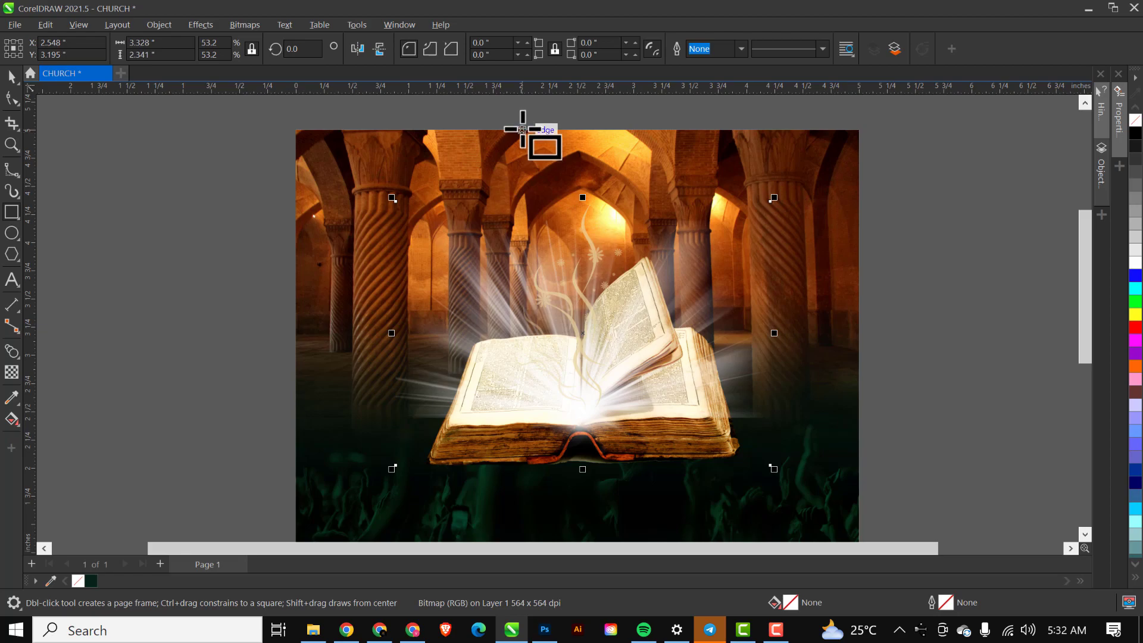
{"action": "left_click_drag", "start_coordinate": [522, 129], "coordinate": [558, 329]}
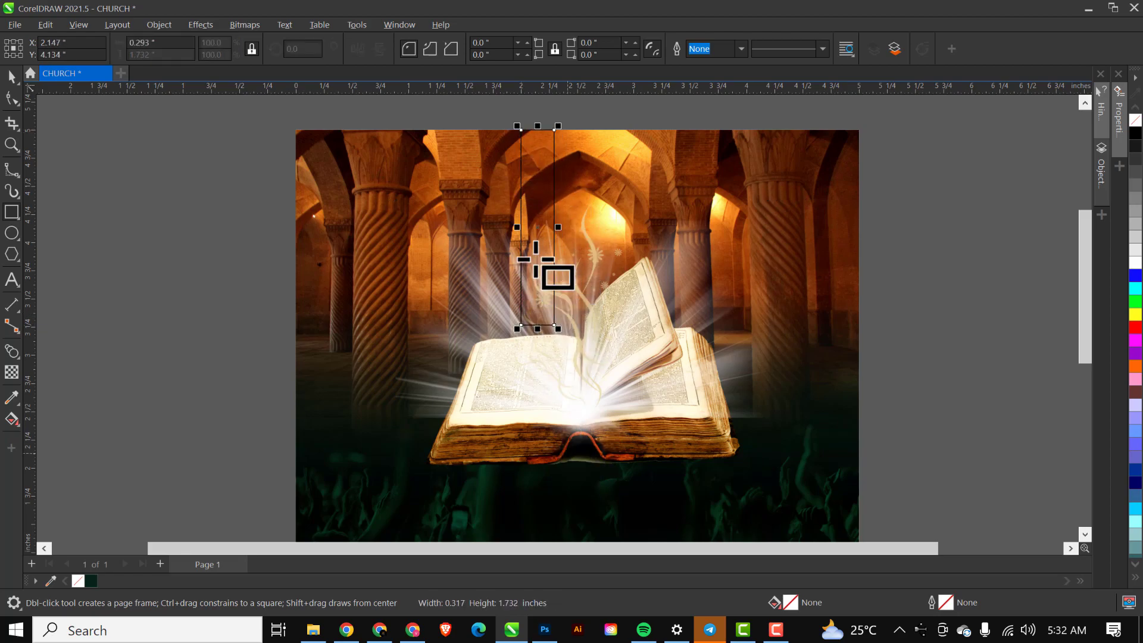
{"action": "key", "text": "space"}
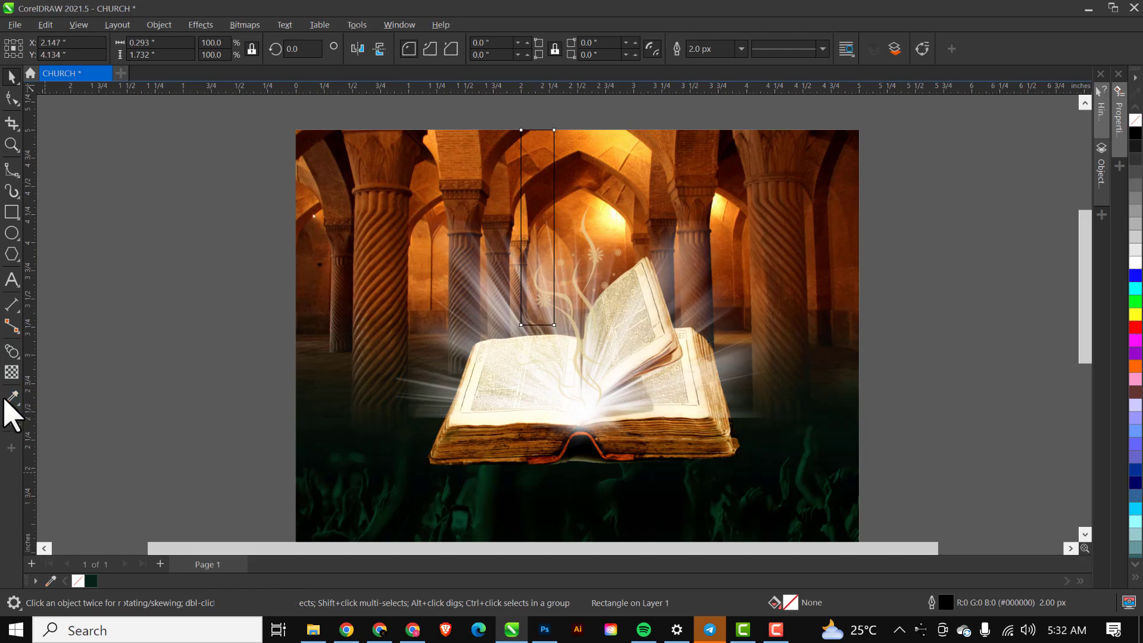
- Fill the rectangle with pale yellow #FFF971 sampled from the glowing arch and remove its outline
{"action": "left_click", "coordinate": [11, 398]}
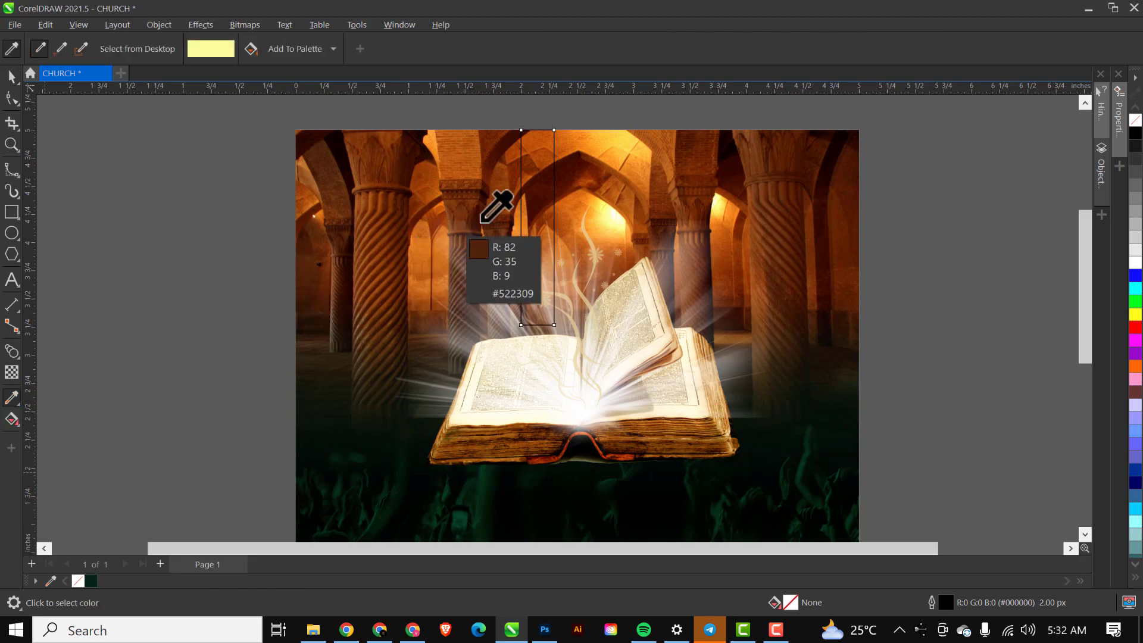
{"action": "left_click", "coordinate": [602, 210]}
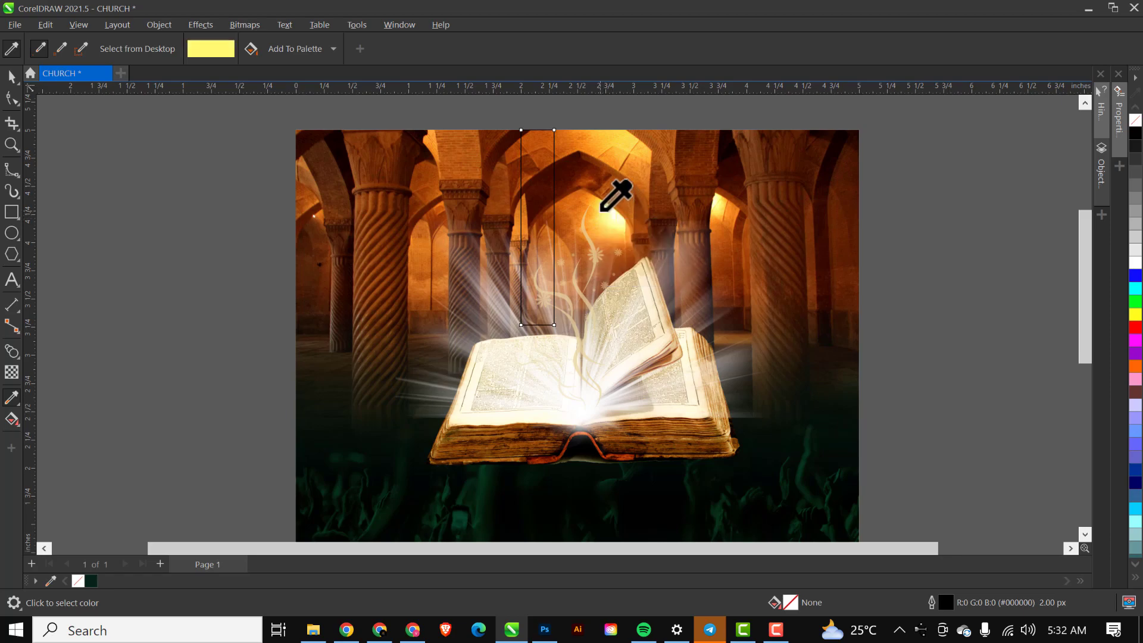
{"action": "left_click", "coordinate": [547, 161]}
{"action": "key", "text": "space"}
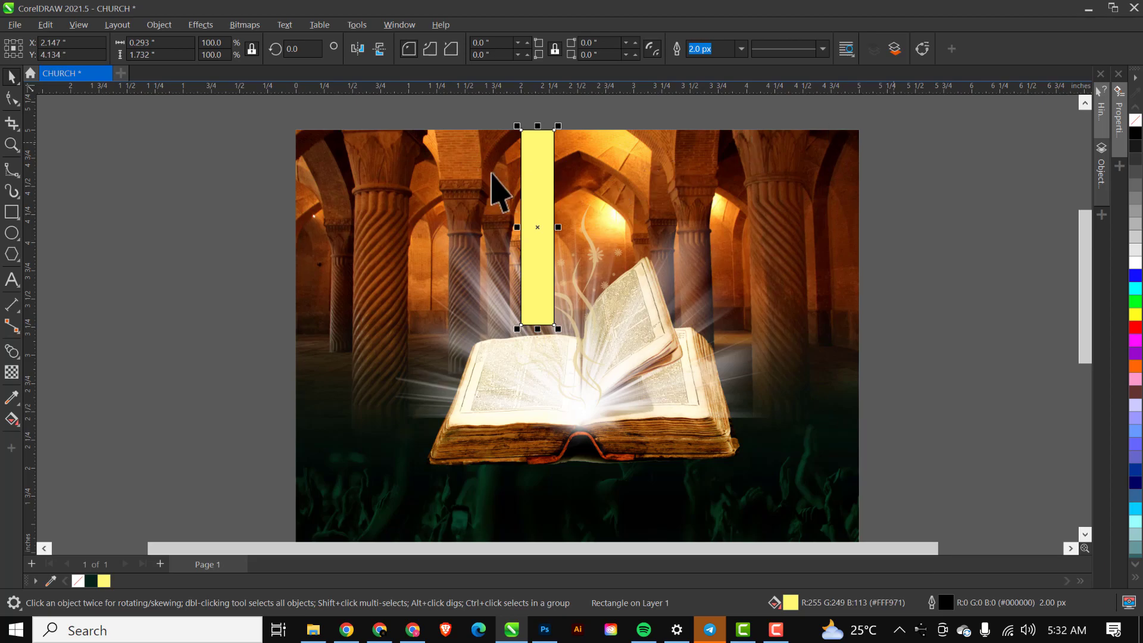
{"action": "scroll", "coordinate": [553, 204], "scroll_direction": "up", "scroll_amount": 1}
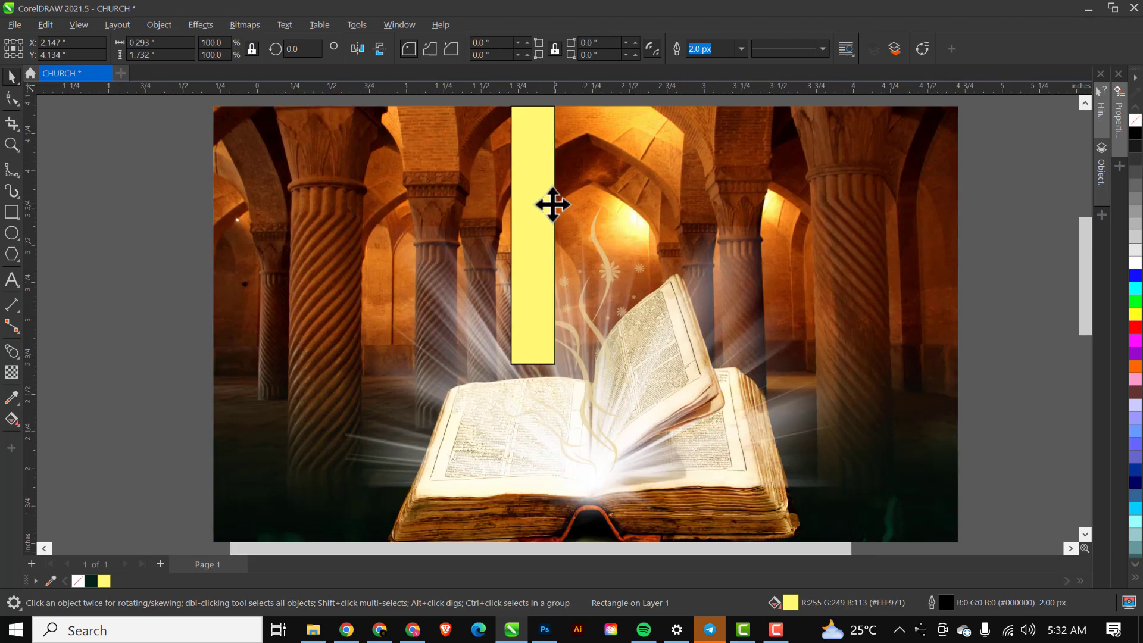
{"action": "scroll", "coordinate": [554, 204], "scroll_direction": "up", "scroll_amount": 2}
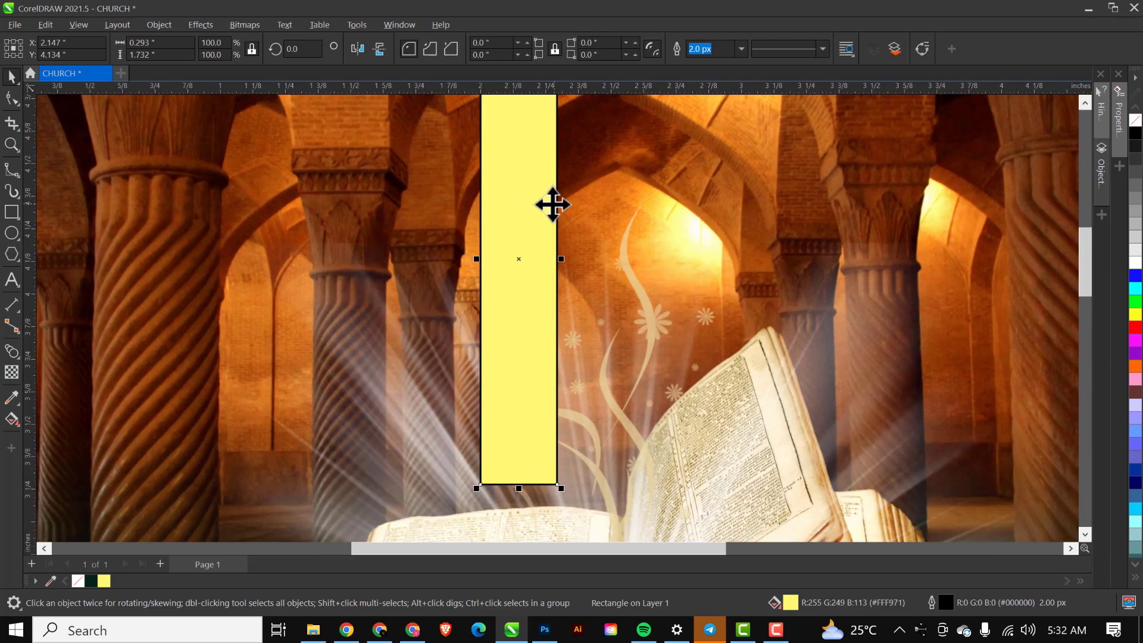
{"action": "scroll", "coordinate": [553, 204], "scroll_direction": "down", "scroll_amount": 4}
{"action": "scroll", "coordinate": [542, 138], "scroll_direction": "up", "scroll_amount": 1}
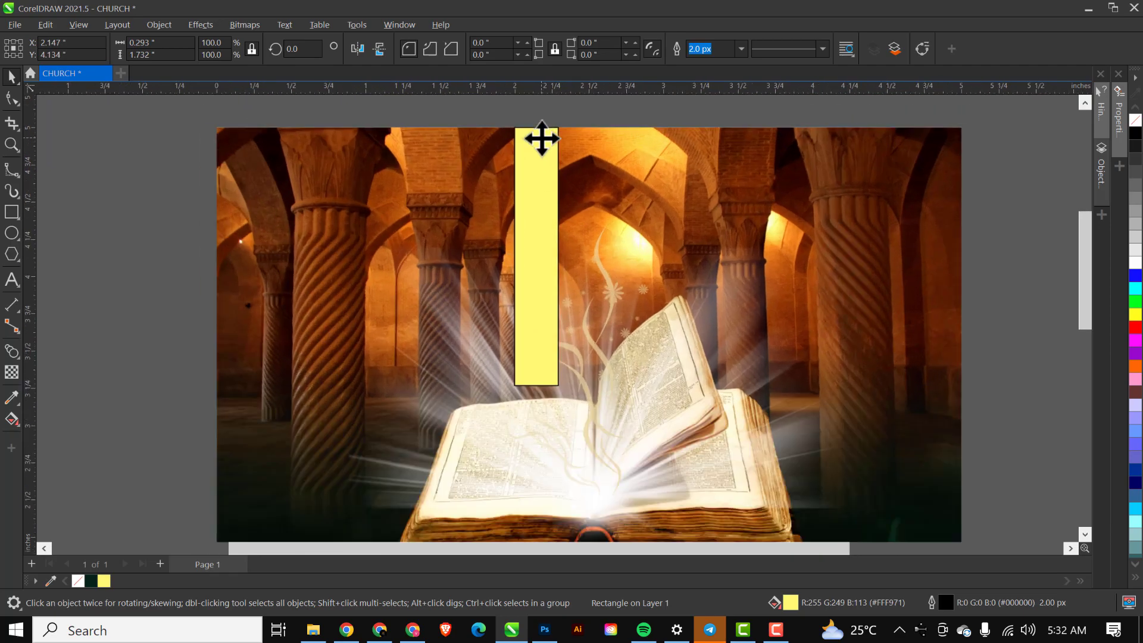
{"action": "right_click", "coordinate": [1137, 119]}
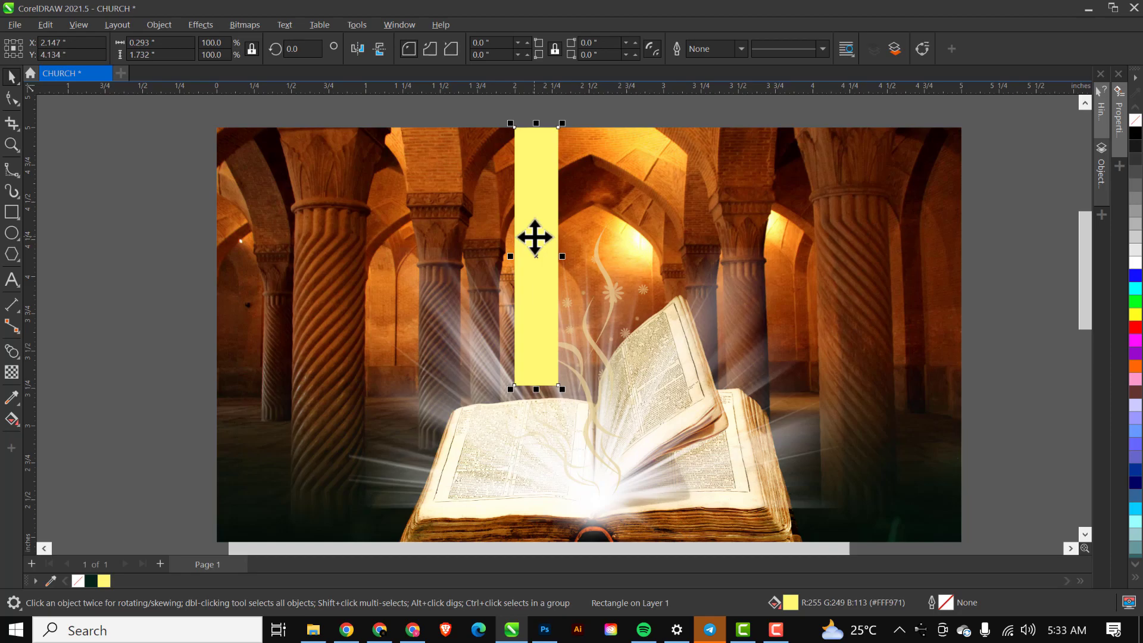
- Duplicate the yellow strip twice to its right and merge all three into one 300 dpi bitmap
{"action": "left_click_drag", "start_coordinate": [539, 184], "coordinate": [585, 179]}
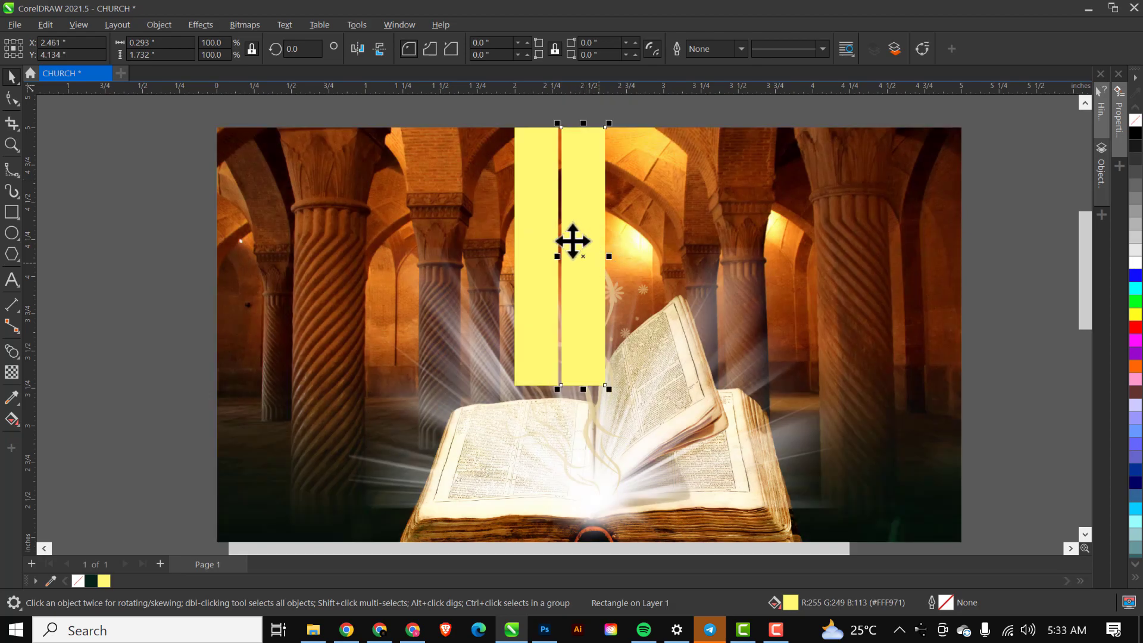
{"action": "left_click_drag", "start_coordinate": [571, 230], "coordinate": [623, 237]}
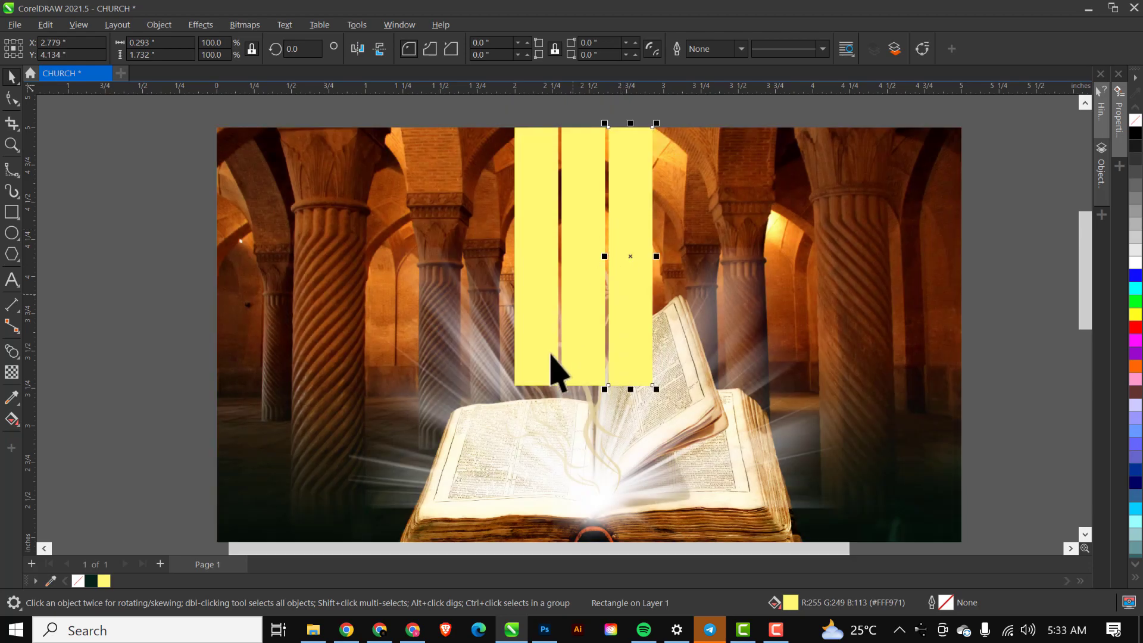
{"action": "left_click", "coordinate": [564, 302]}
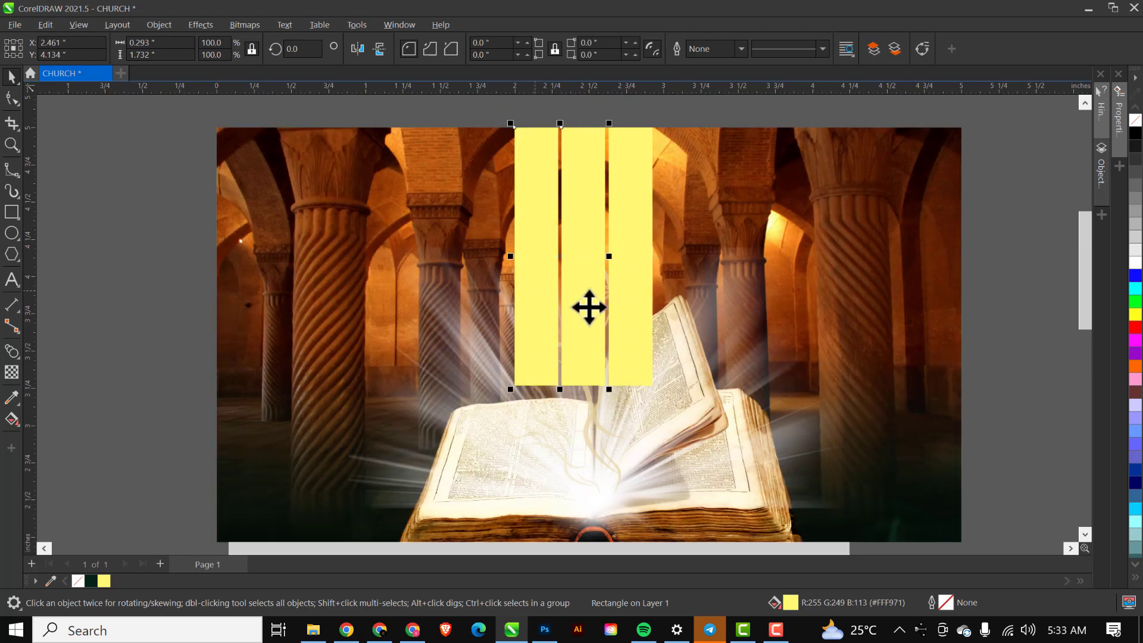
{"action": "key", "text": "ctrl+a"}
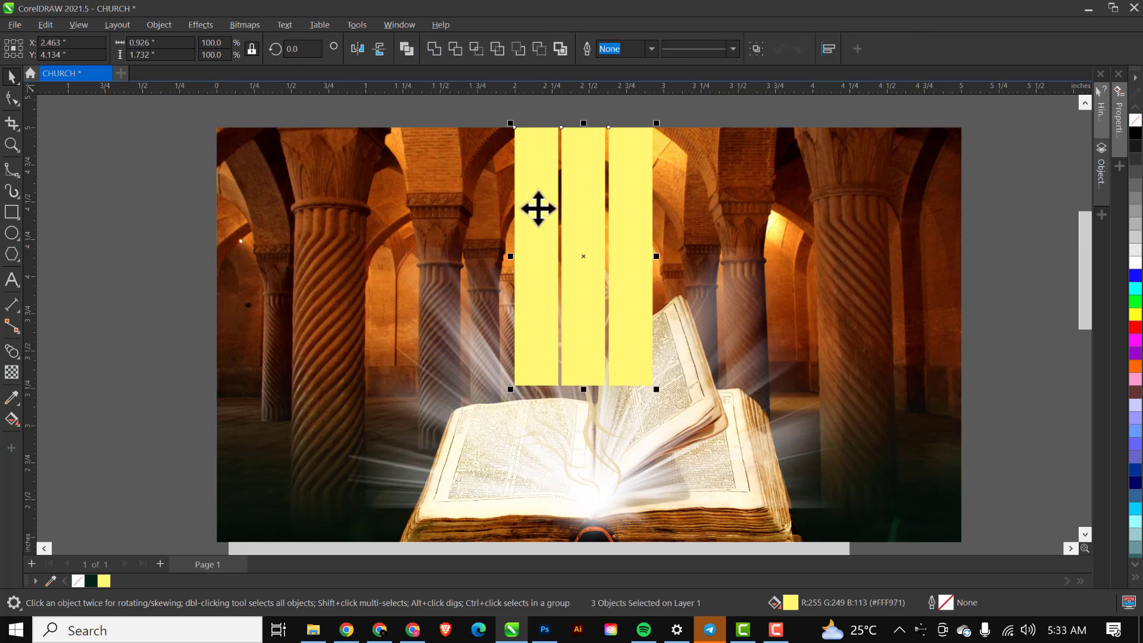
{"action": "left_click", "coordinate": [253, 26]}
{"action": "left_click", "coordinate": [266, 43]}
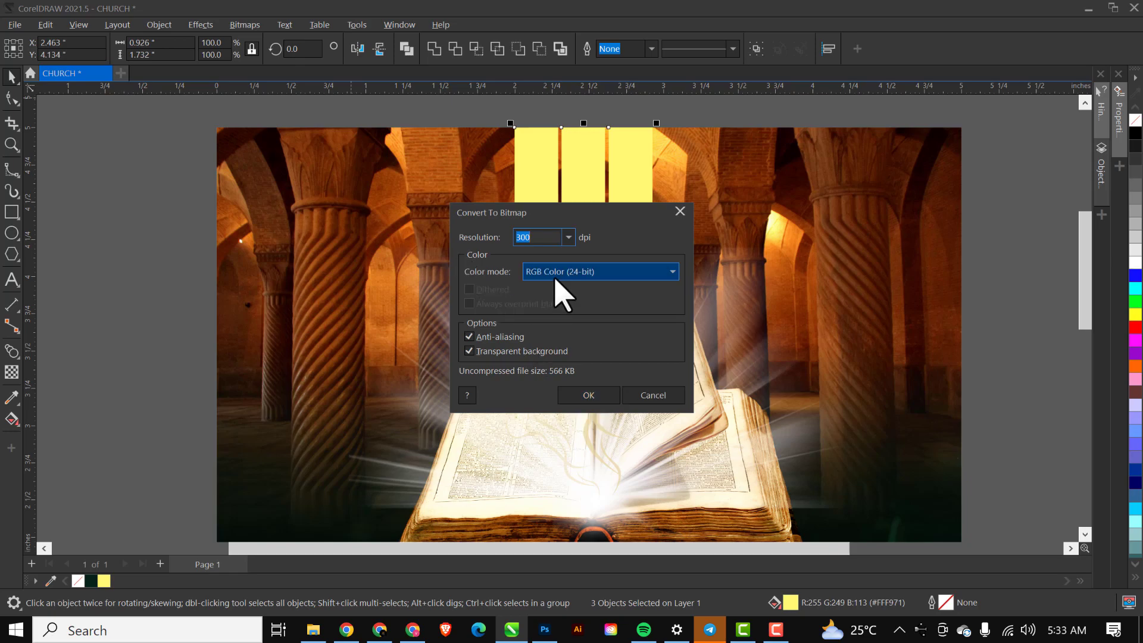
{"action": "left_click", "coordinate": [589, 396]}
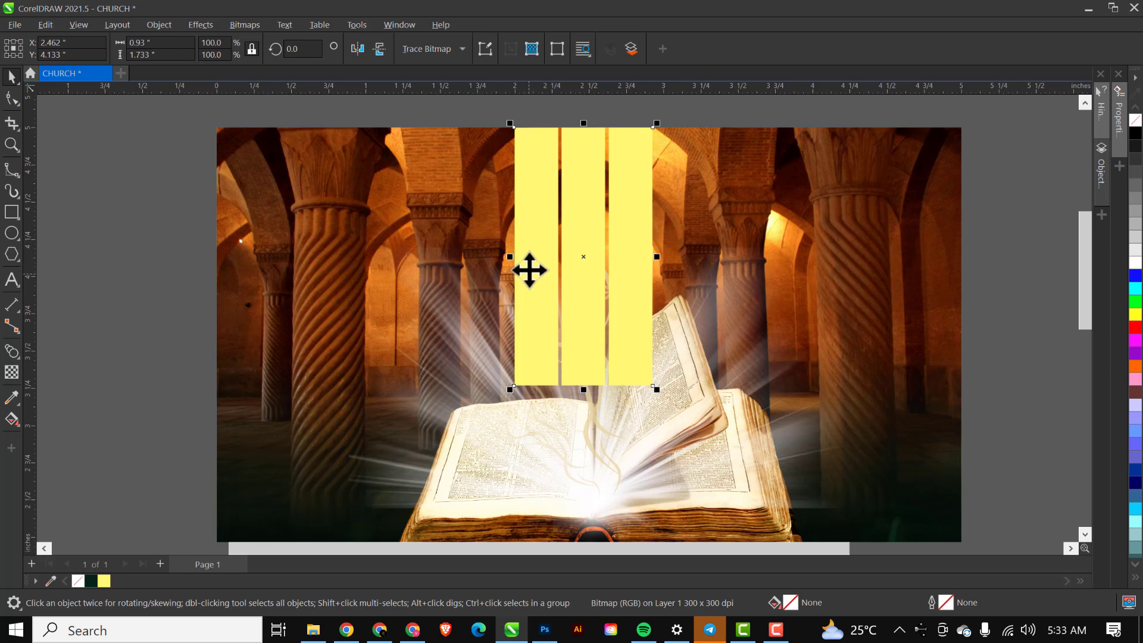
- Apply a vertical fountain transparency so the yellow strips fade from solid top to transparent bottom
{"action": "left_click", "coordinate": [12, 372]}
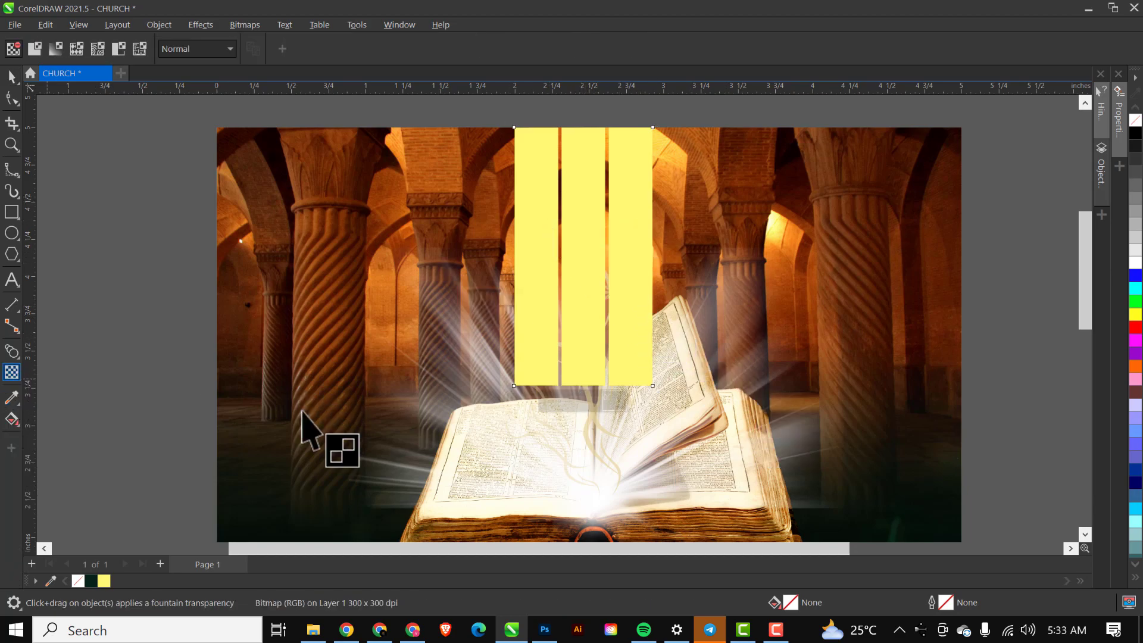
{"action": "key", "text": "space"}
{"action": "left_click_drag", "start_coordinate": [601, 237], "coordinate": [627, 241]}
{"action": "key", "text": "ctrl+z"}
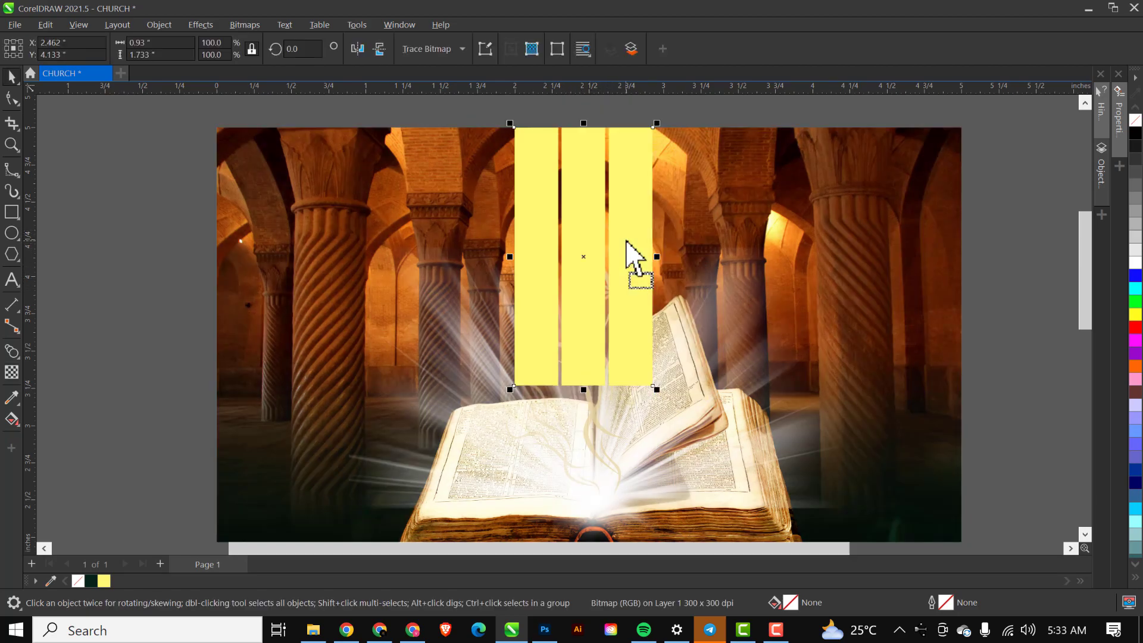
{"action": "left_click", "coordinate": [12, 374]}
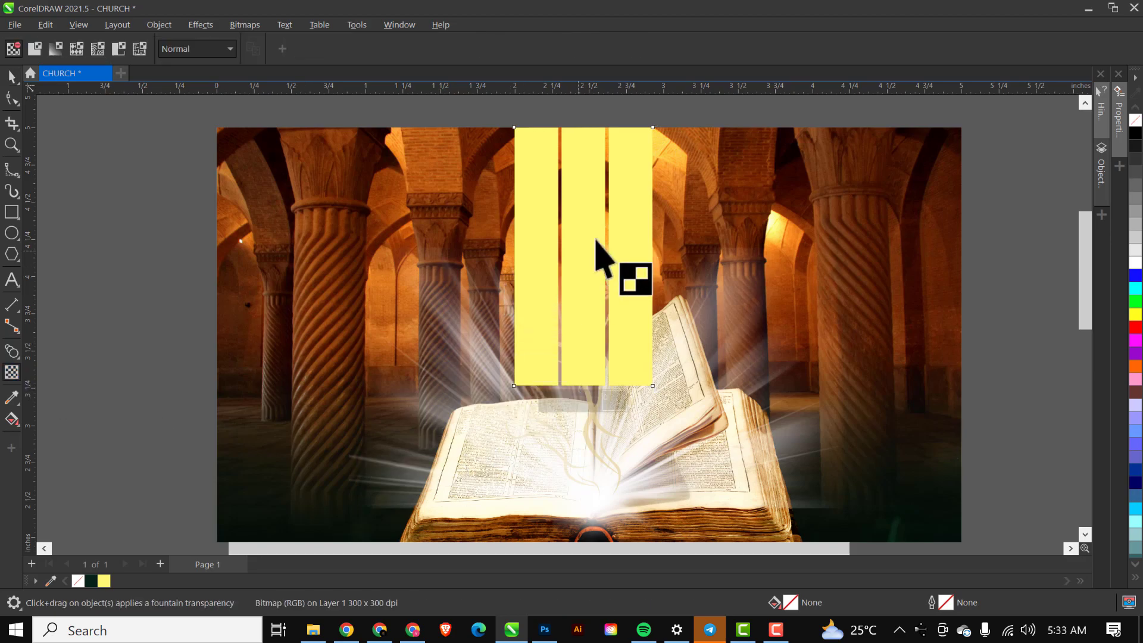
{"action": "left_click_drag", "start_coordinate": [587, 212], "coordinate": [586, 372]}
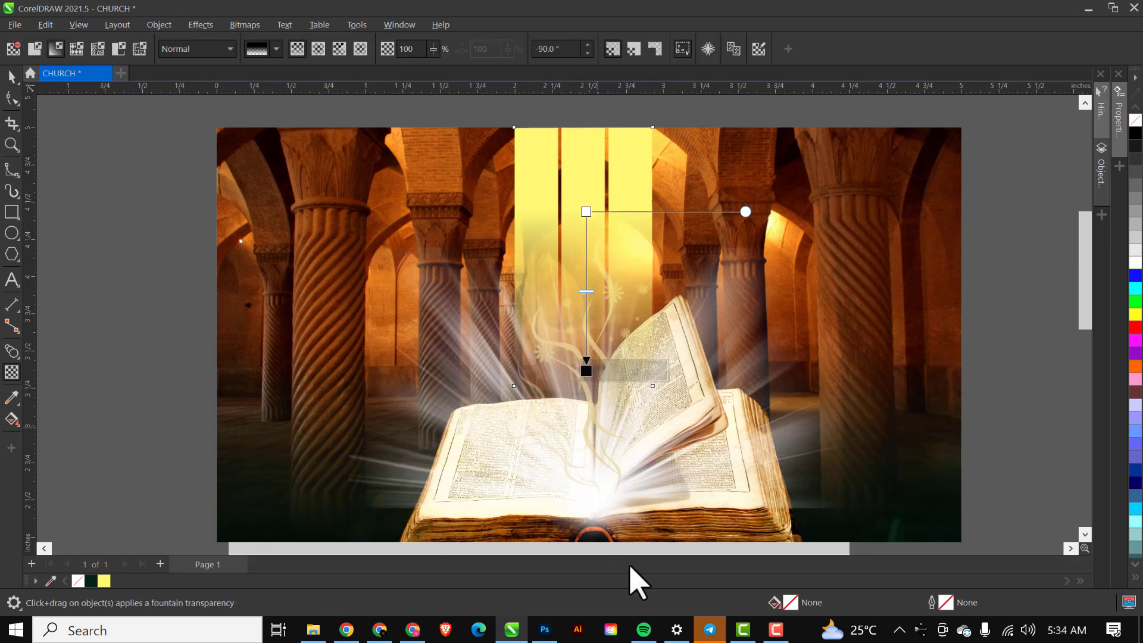
{"action": "key", "text": "space"}
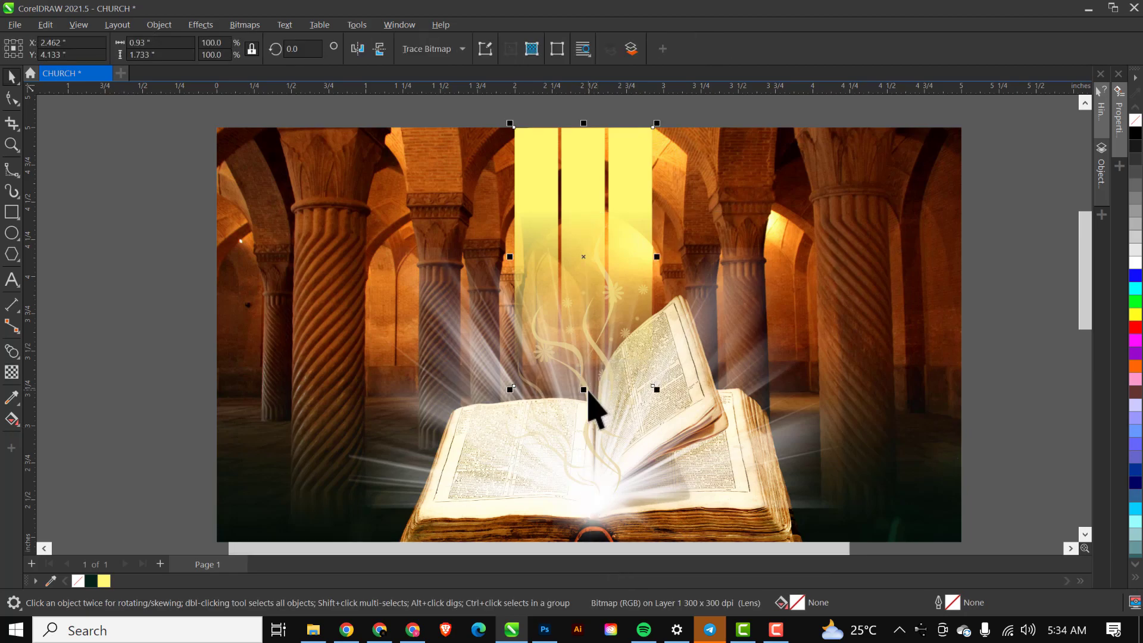
- Stretch the strips down into the book to 2.316 in tall (133.6%)
{"action": "left_click_drag", "start_coordinate": [585, 390], "coordinate": [587, 426]}
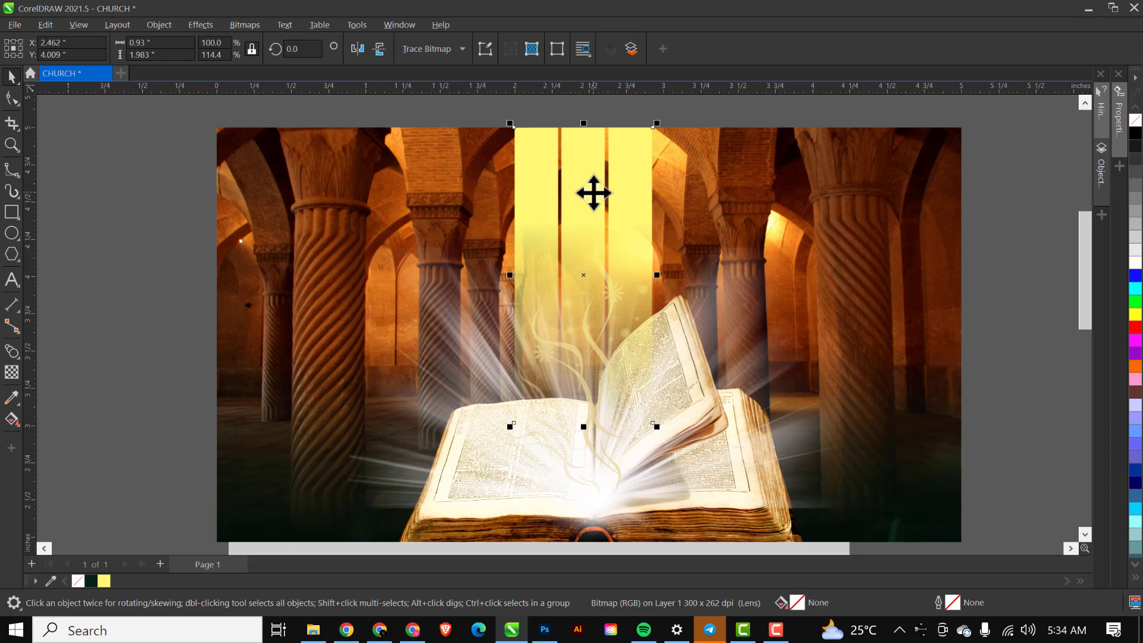
{"action": "scroll", "coordinate": [594, 192], "scroll_direction": "down", "scroll_amount": 4}
{"action": "scroll", "coordinate": [592, 191], "scroll_direction": "up", "scroll_amount": 2}
{"action": "left_click_drag", "start_coordinate": [587, 347], "coordinate": [586, 380]}
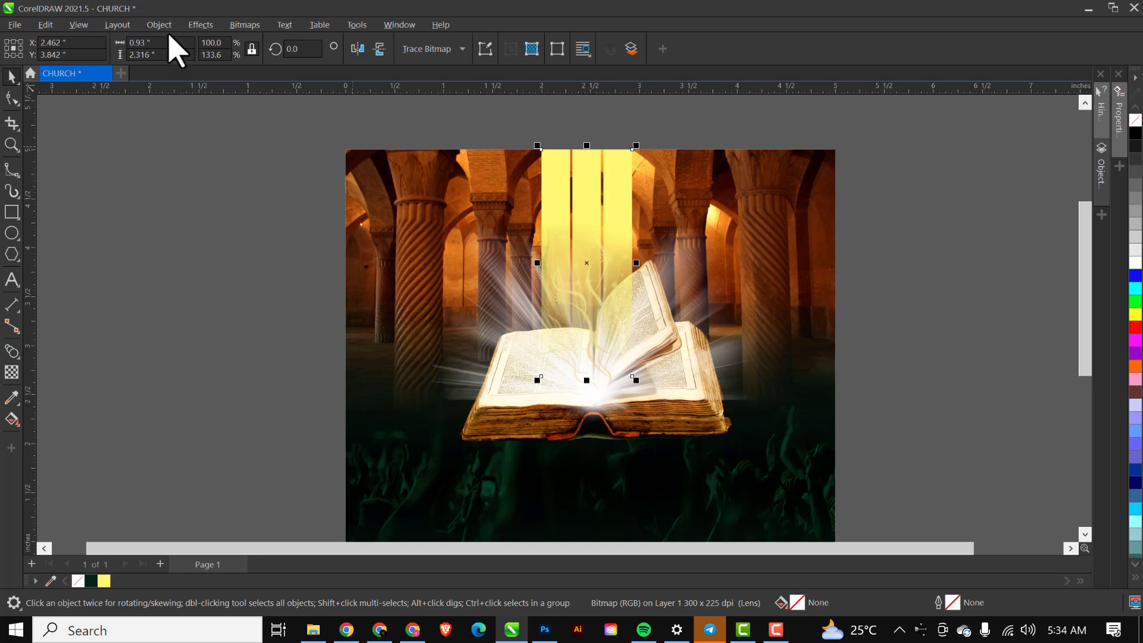
- Apply a Gaussian Blur with a radius of about 31.3 pixels to the yellow strips
{"action": "left_click", "coordinate": [201, 24]}
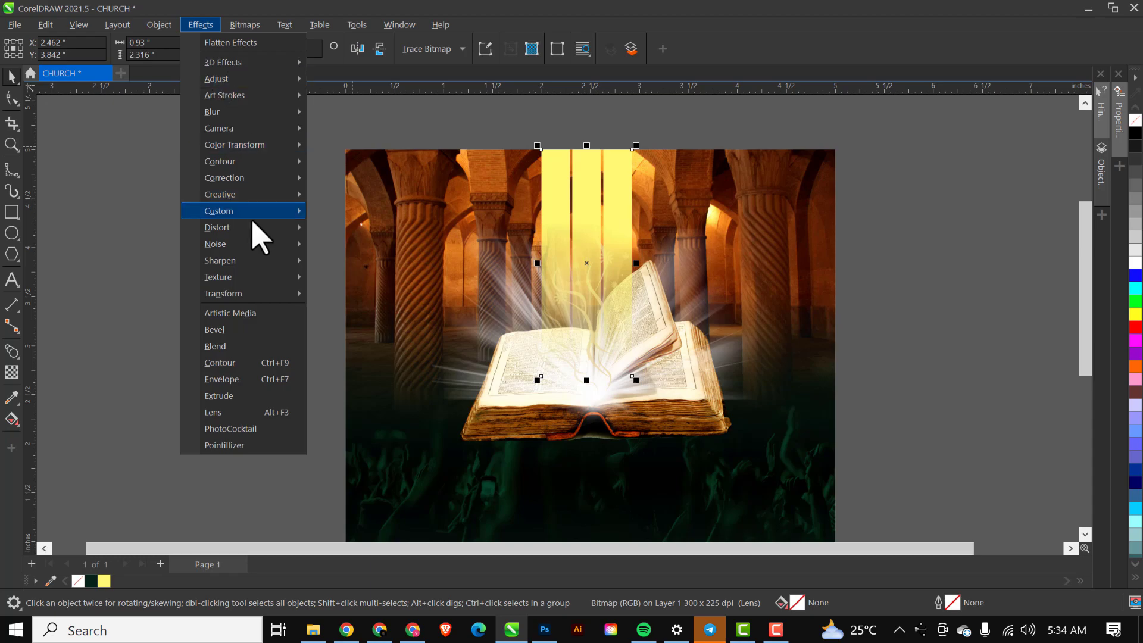
{"action": "mouse_move", "coordinate": [215, 112]}
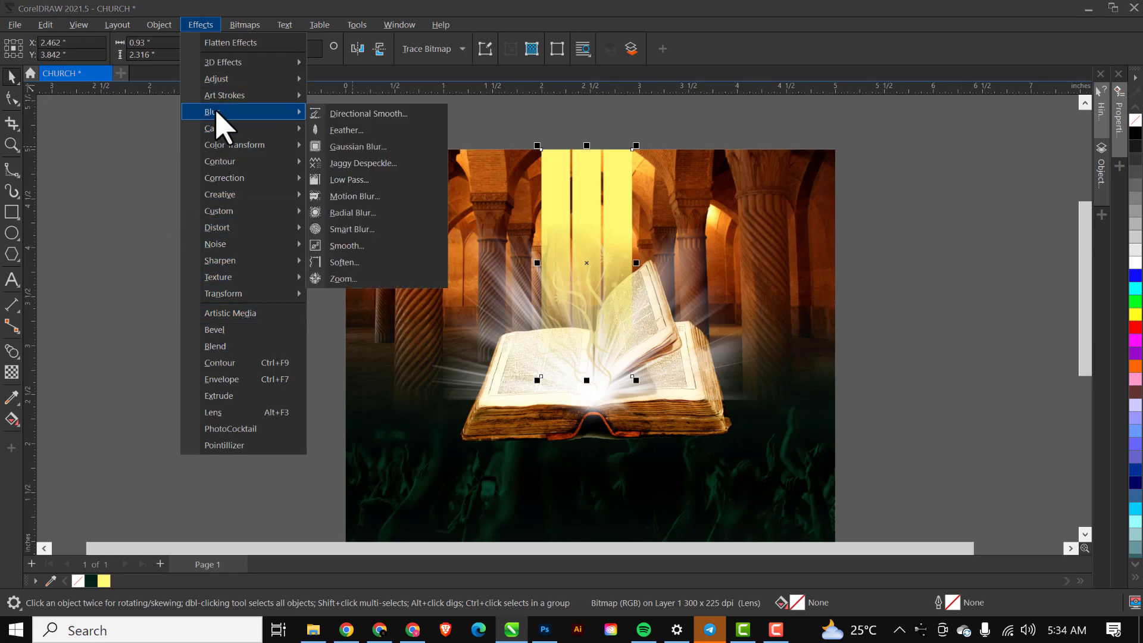
{"action": "left_click", "coordinate": [349, 153]}
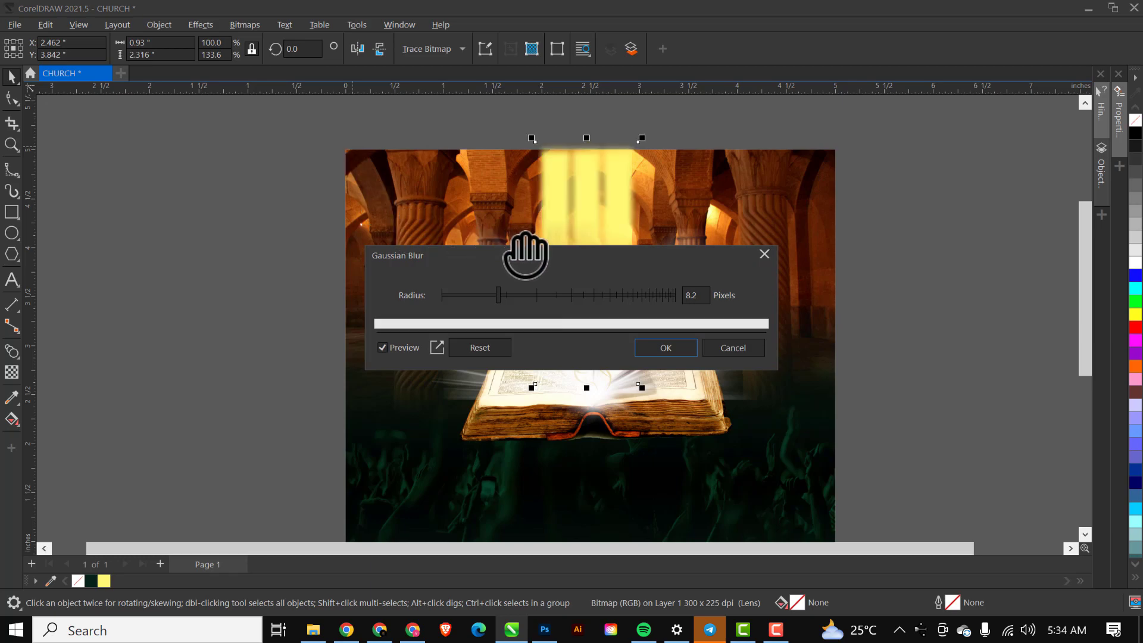
{"action": "left_click_drag", "start_coordinate": [525, 268], "coordinate": [890, 207]}
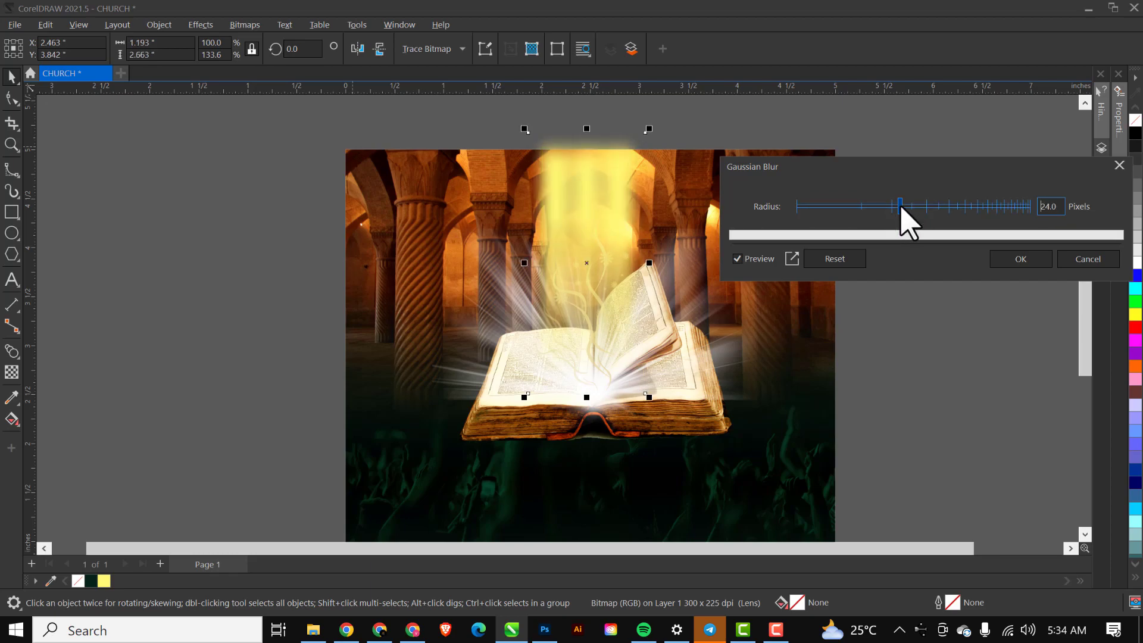
{"action": "left_click_drag", "start_coordinate": [901, 208], "coordinate": [915, 209]}
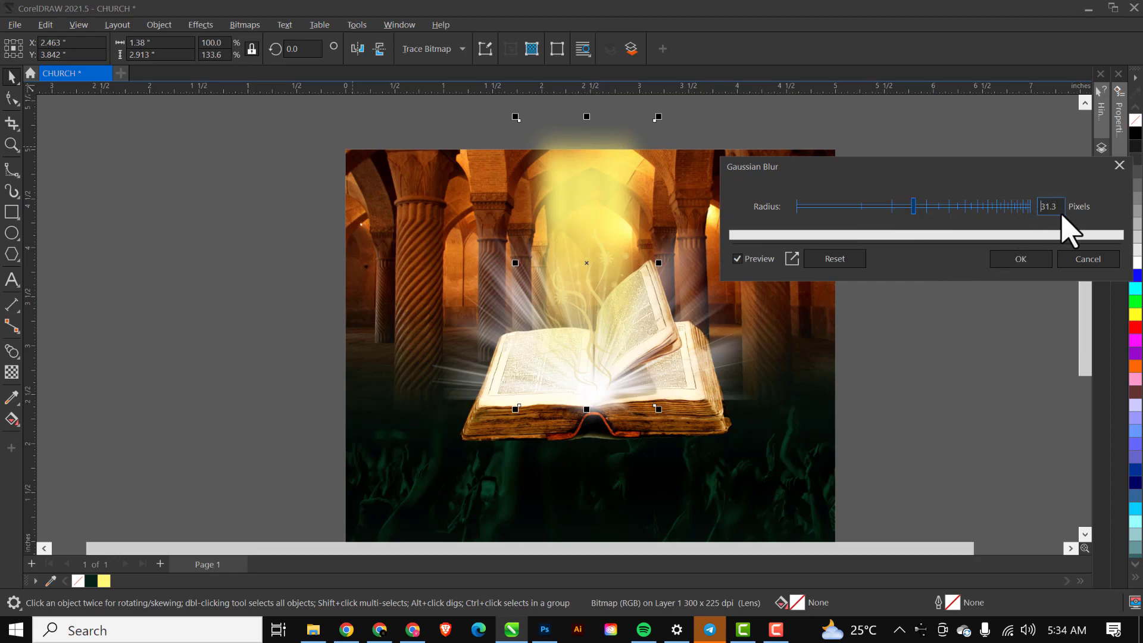
{"action": "left_click", "coordinate": [1030, 265]}
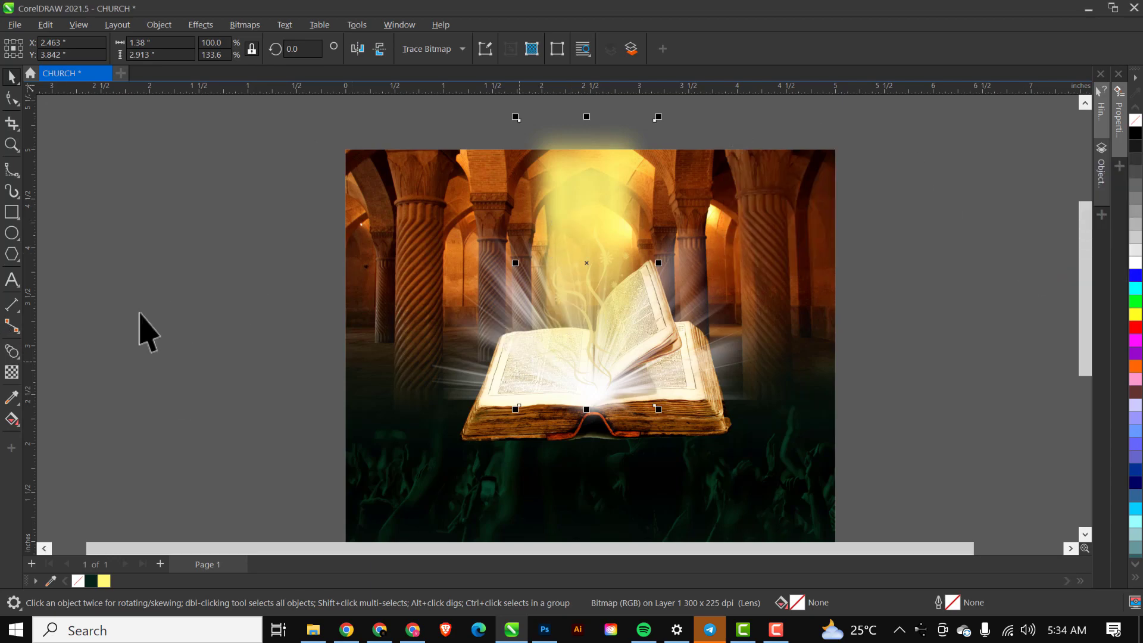
- Set the blurred glow's transparency blend mode to Screen, then return to the Pick tool
{"action": "left_click", "coordinate": [8, 372]}
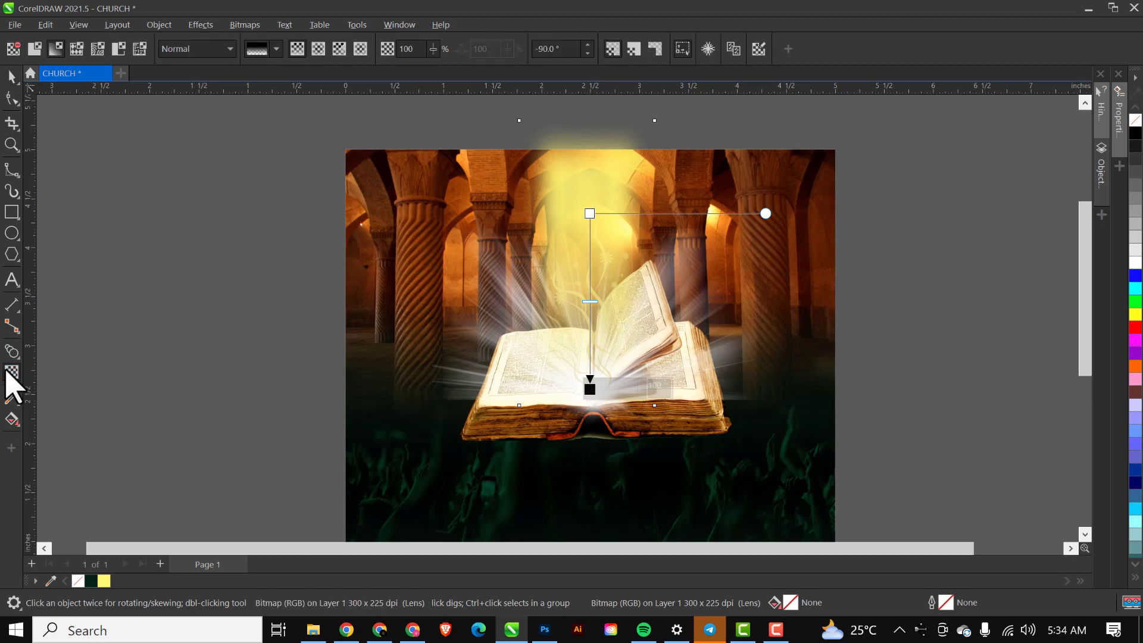
{"action": "left_click", "coordinate": [229, 49]}
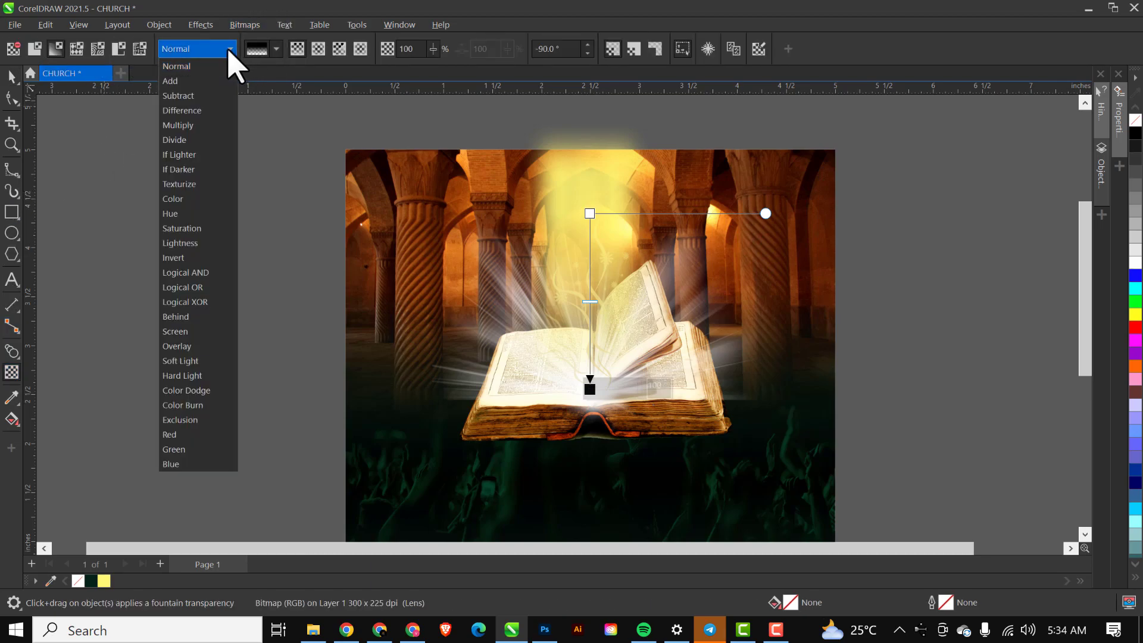
{"action": "left_click", "coordinate": [182, 332]}
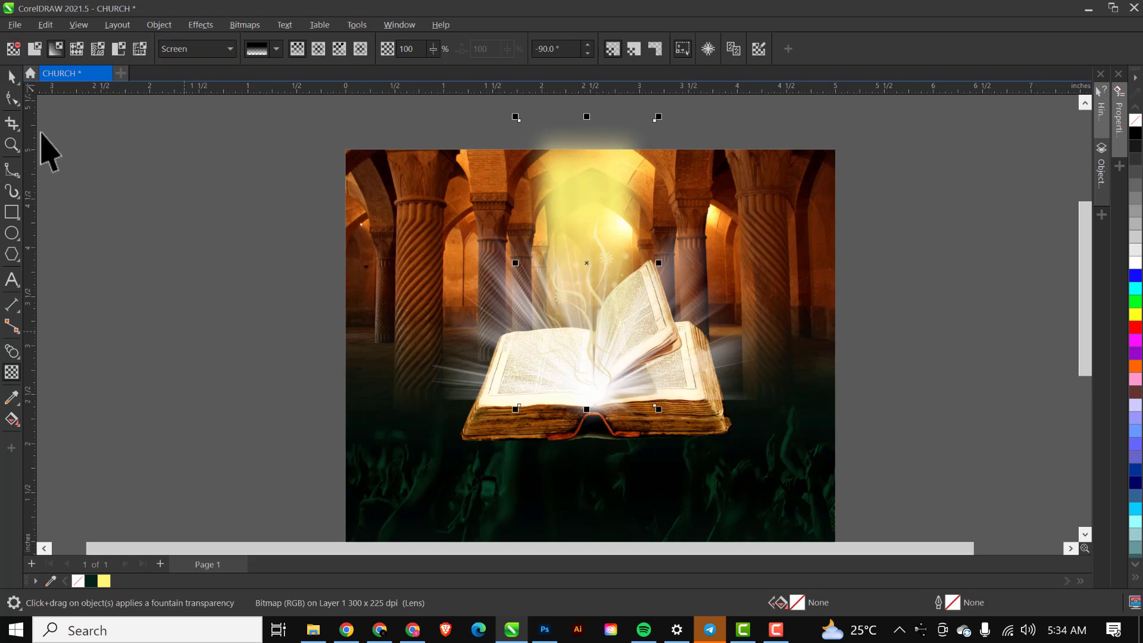
{"action": "key", "text": "space"}
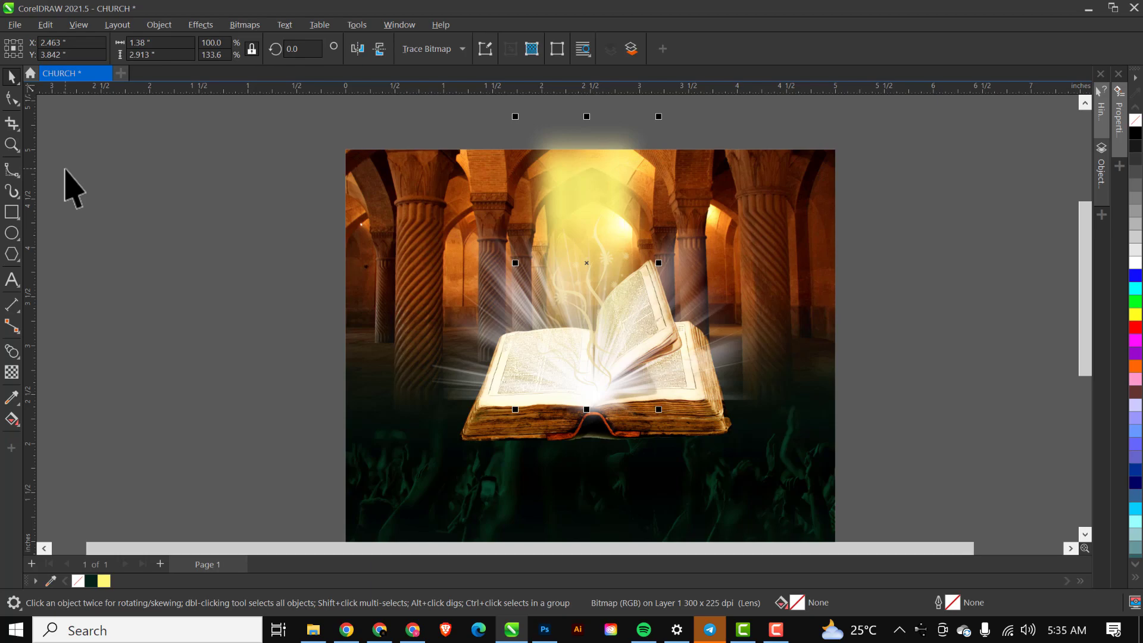
- Select the book and glow together and PowerClip them inside the church image frame
{"action": "scroll", "coordinate": [65, 172], "scroll_direction": "down", "scroll_amount": 1}
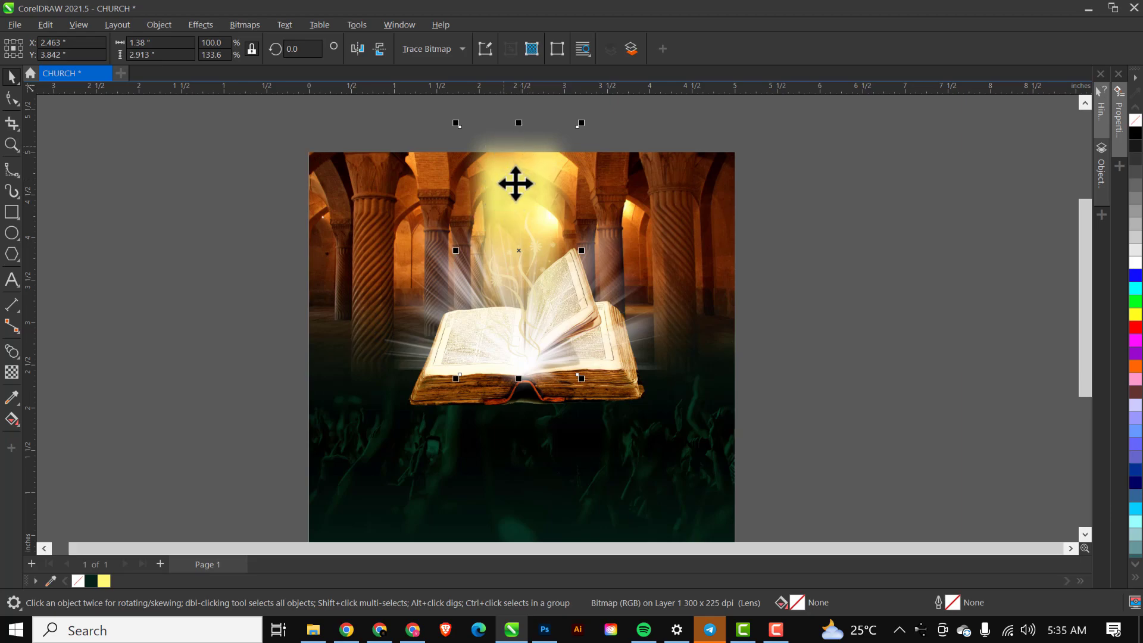
{"action": "left_click_drag", "start_coordinate": [528, 211], "coordinate": [629, 235]}
{"action": "key", "text": "ctrl+z"}
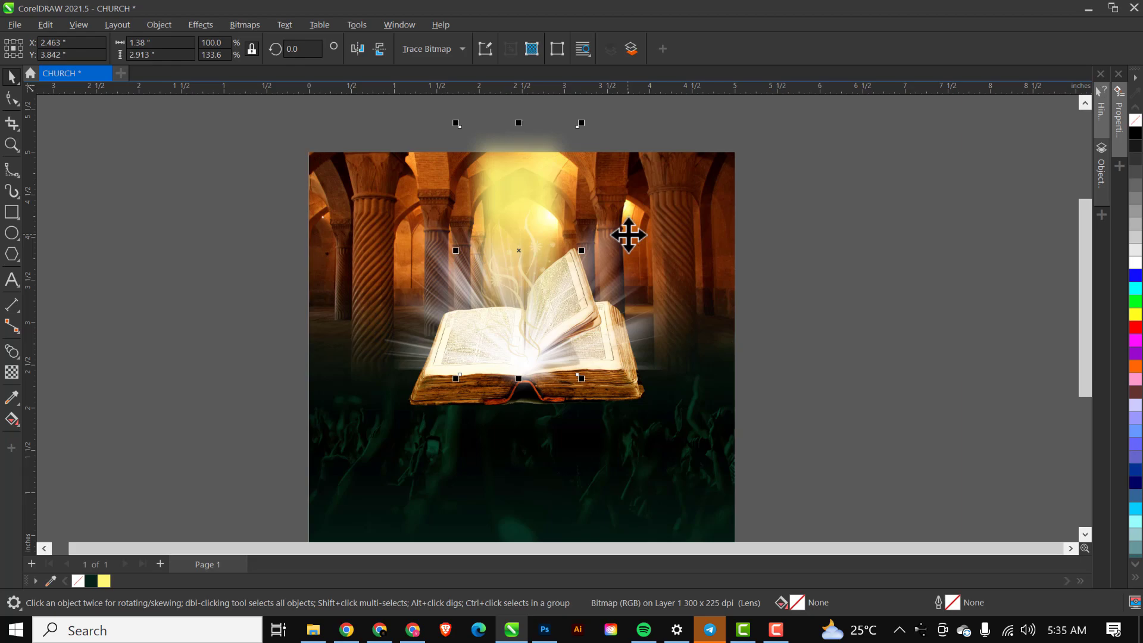
{"action": "left_click", "coordinate": [602, 382], "text": "shift"}
{"action": "left_click_drag", "start_coordinate": [598, 367], "coordinate": [929, 348]}
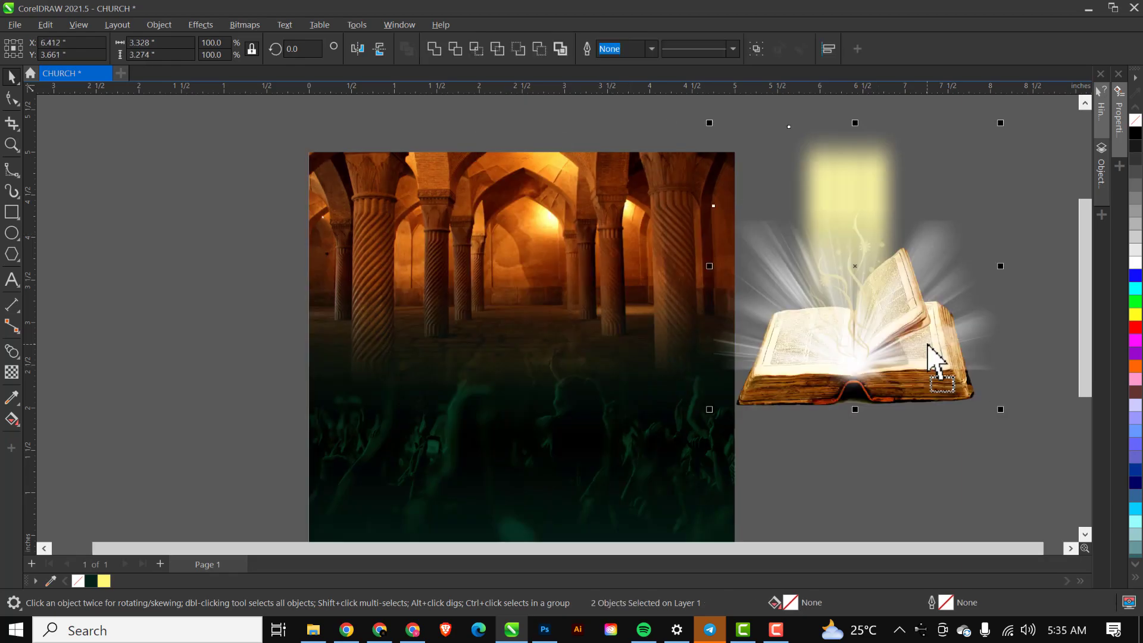
{"action": "key", "text": "ctrl+z"}
{"action": "key", "text": "Delete"}
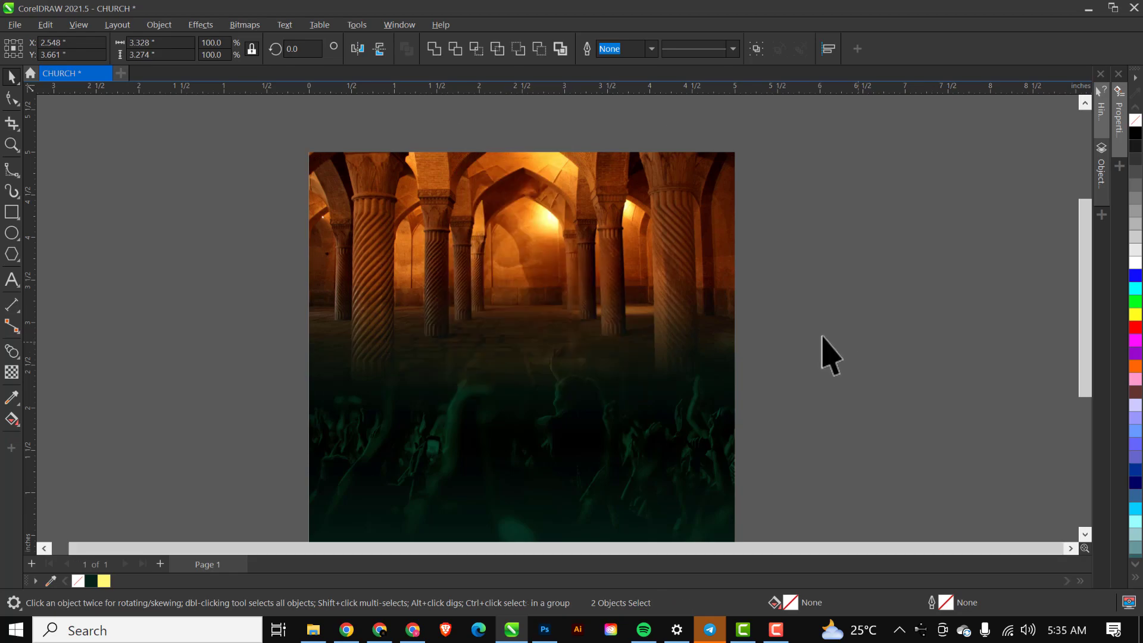
{"action": "left_click", "coordinate": [597, 243]}
{"action": "left_click", "coordinate": [598, 232], "text": "ctrl"}
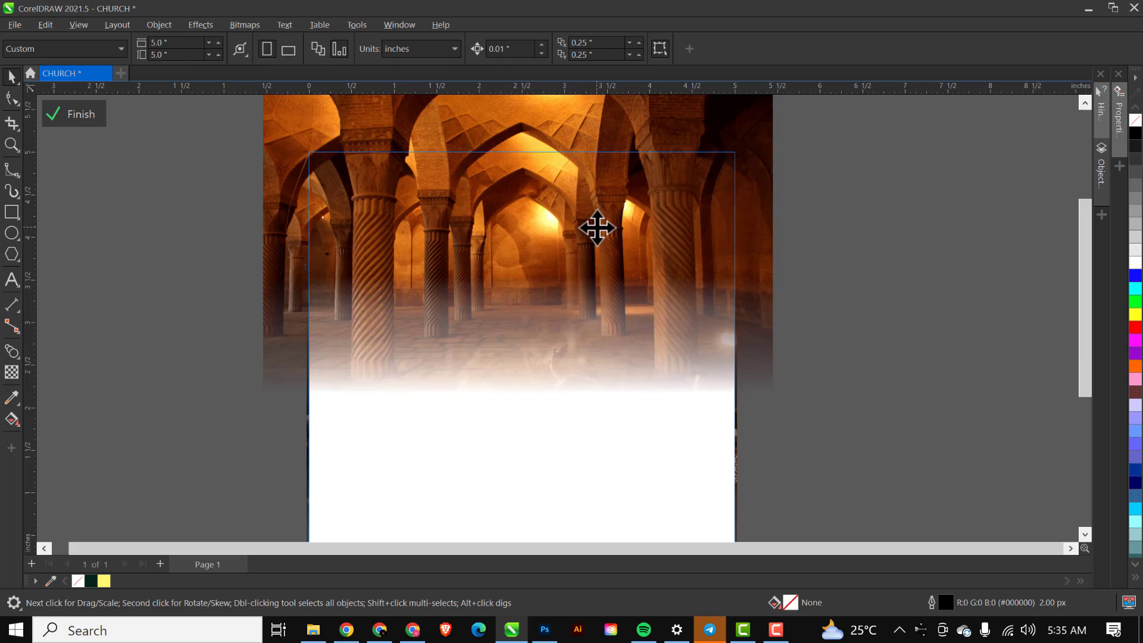
{"action": "key", "text": "ctrl+v"}
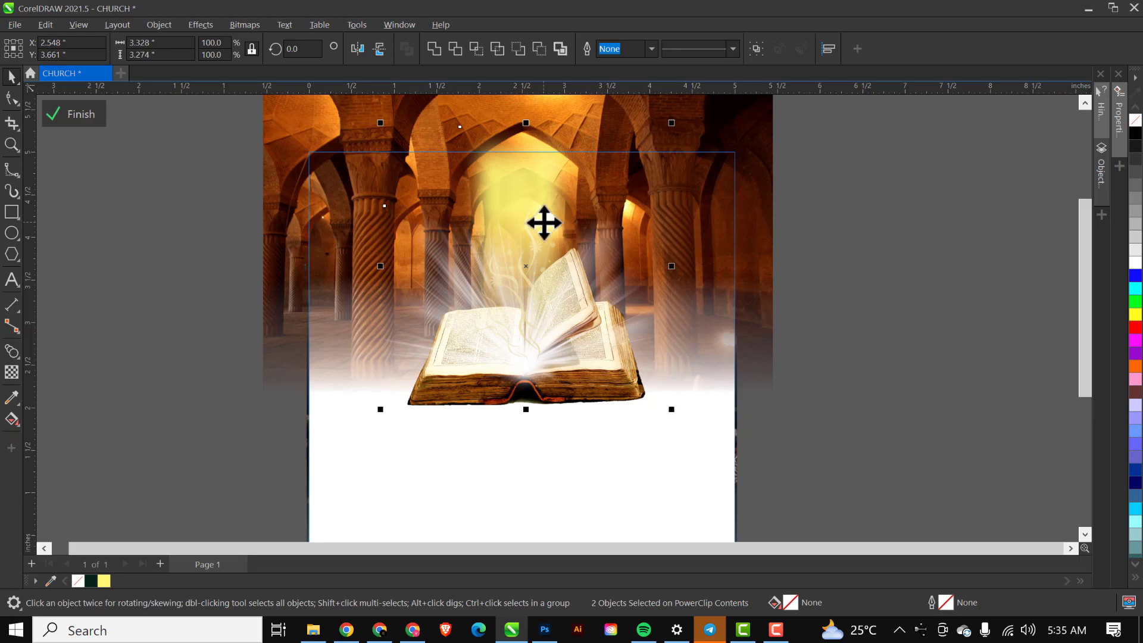
{"action": "left_click", "coordinate": [927, 173]}
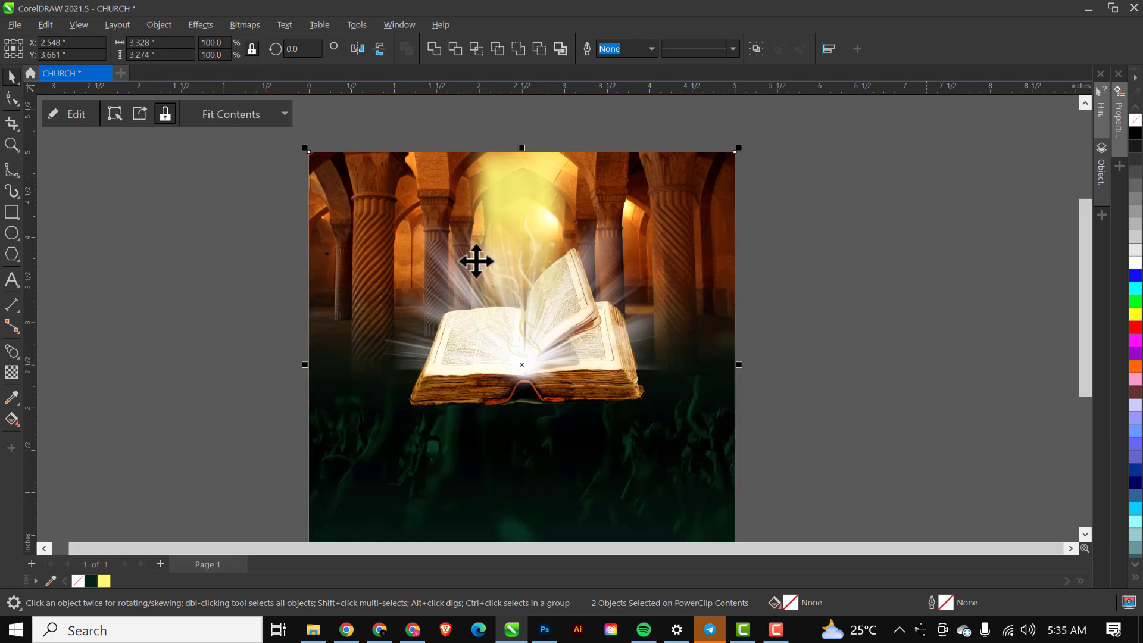
- Centre the clipped church image frame on the page and fit the page in view
{"action": "left_click", "coordinate": [511, 198]}
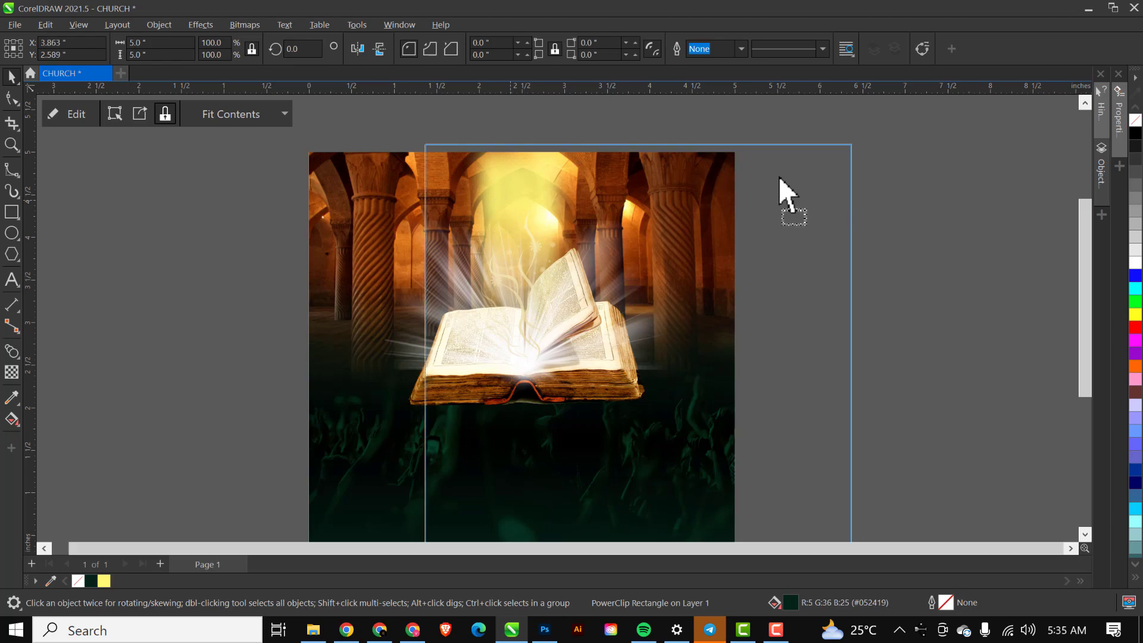
{"action": "left_click_drag", "start_coordinate": [785, 192], "coordinate": [785, 191]}
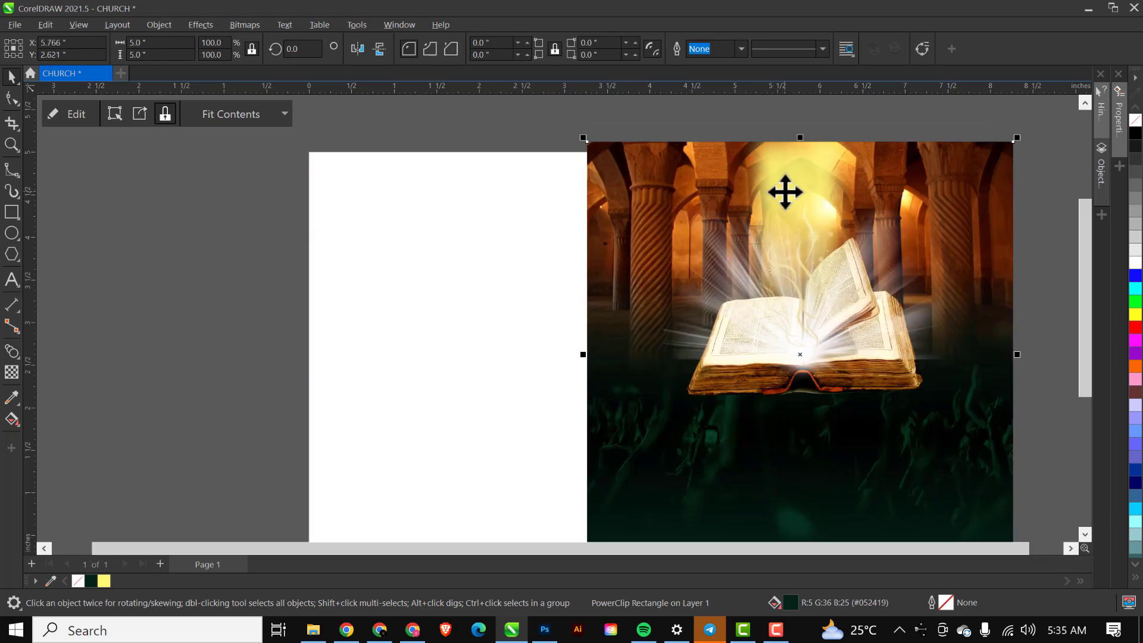
{"action": "key", "text": "p"}
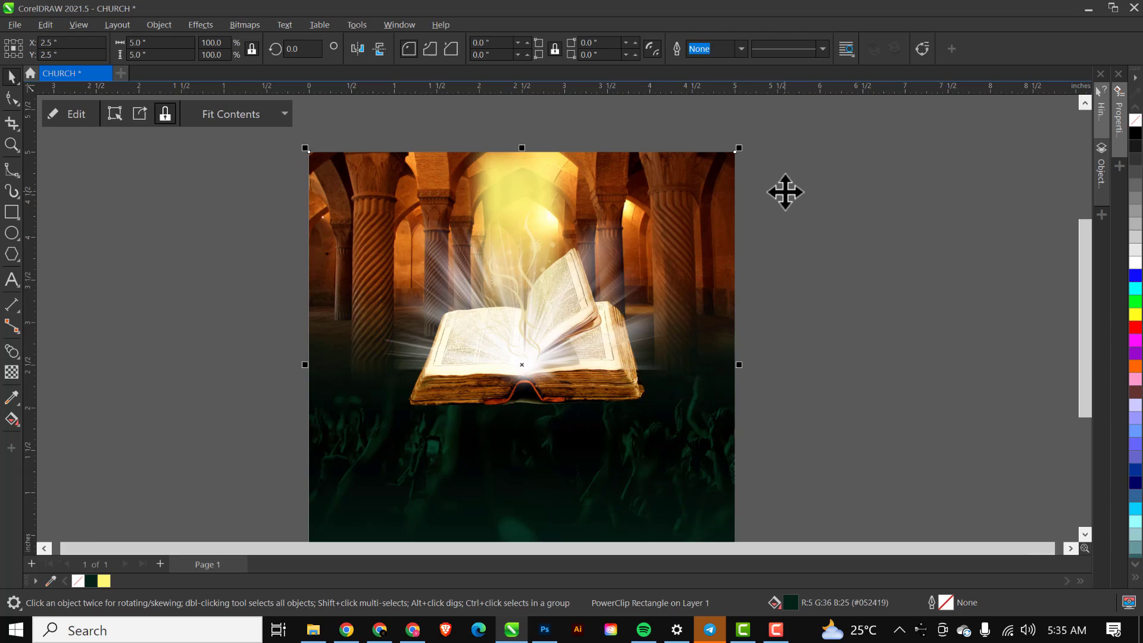
{"action": "key", "text": "shift+F4"}
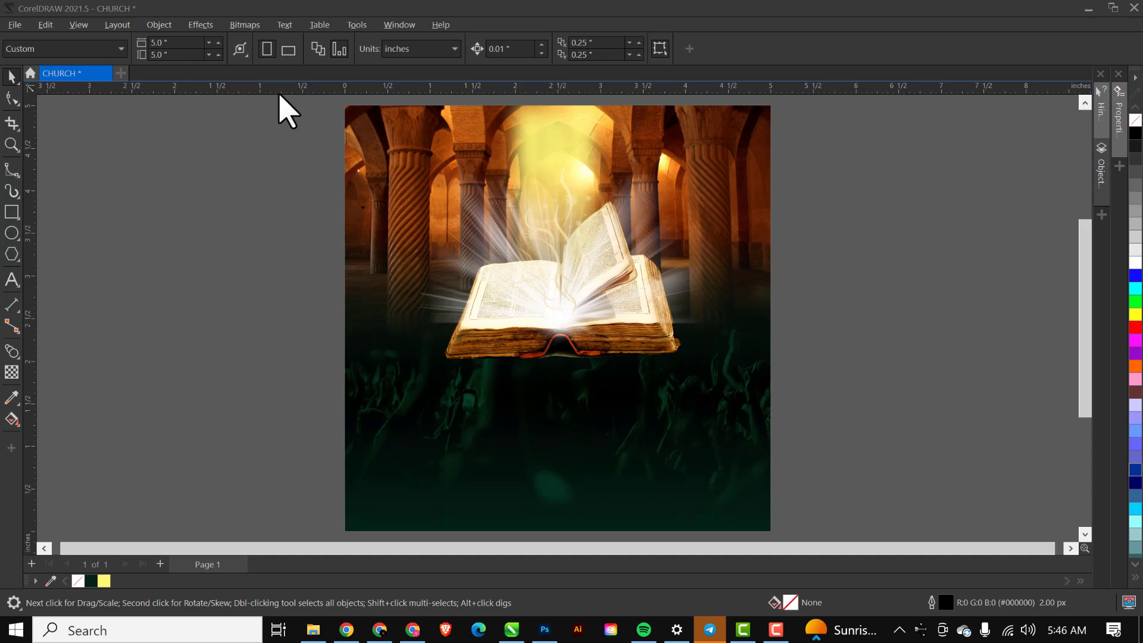
- Type the two-line PRAYER FIESSTA title below the book and fill it white
{"action": "left_click", "coordinate": [12, 281]}
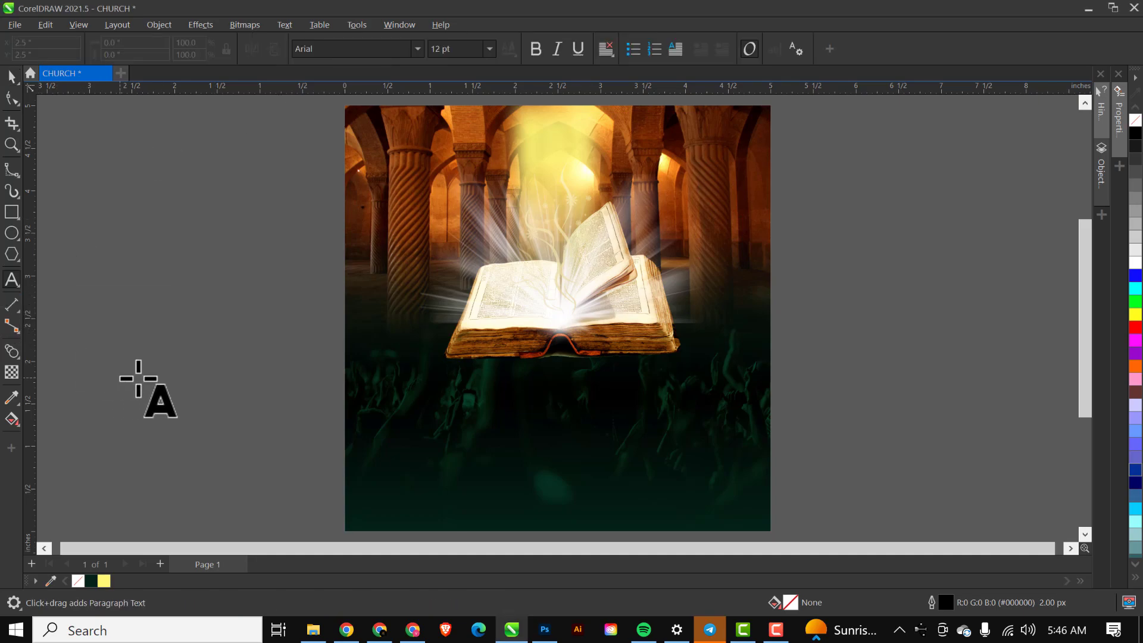
{"action": "left_click", "coordinate": [471, 419]}
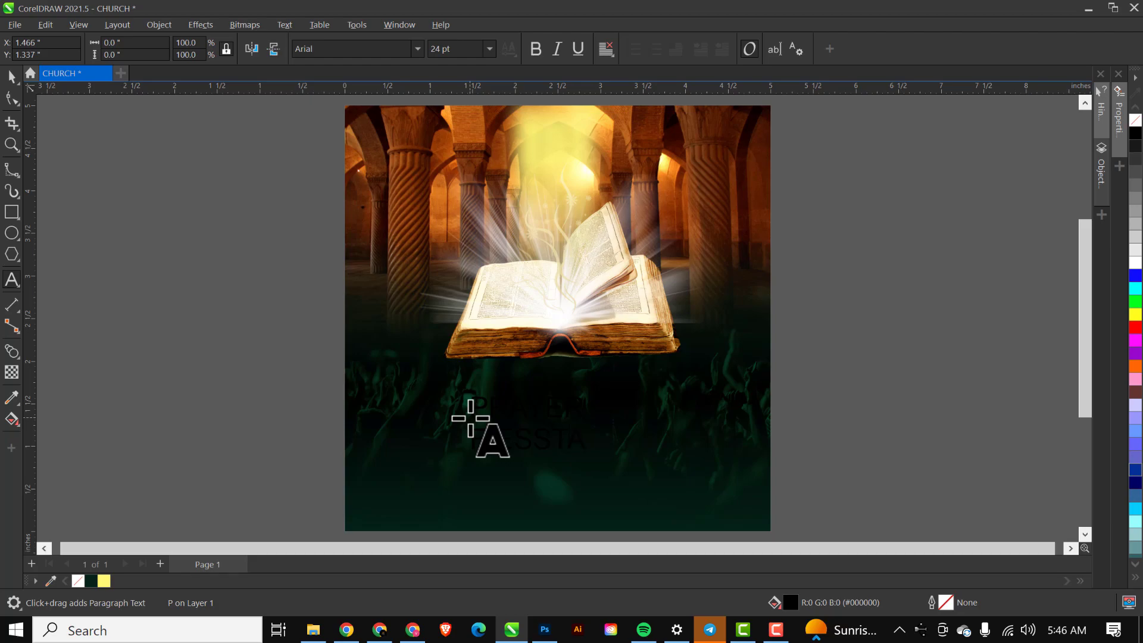
{"action": "key", "text": "ctrl+space"}
{"action": "left_click", "coordinate": [1136, 262]}
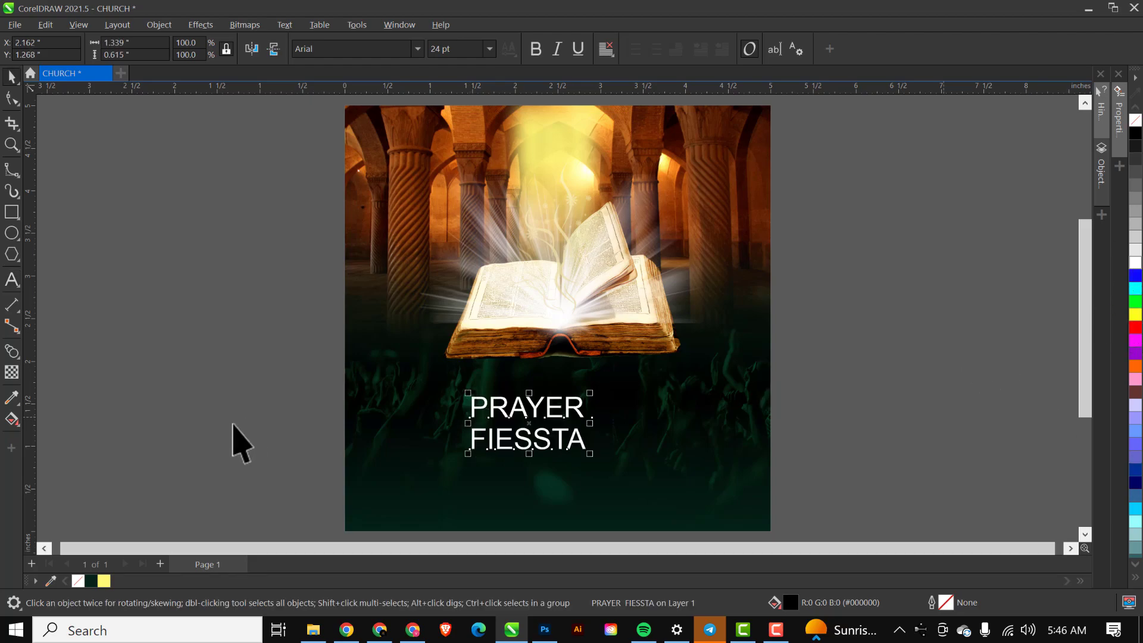
{"action": "left_click", "coordinate": [334, 49]}
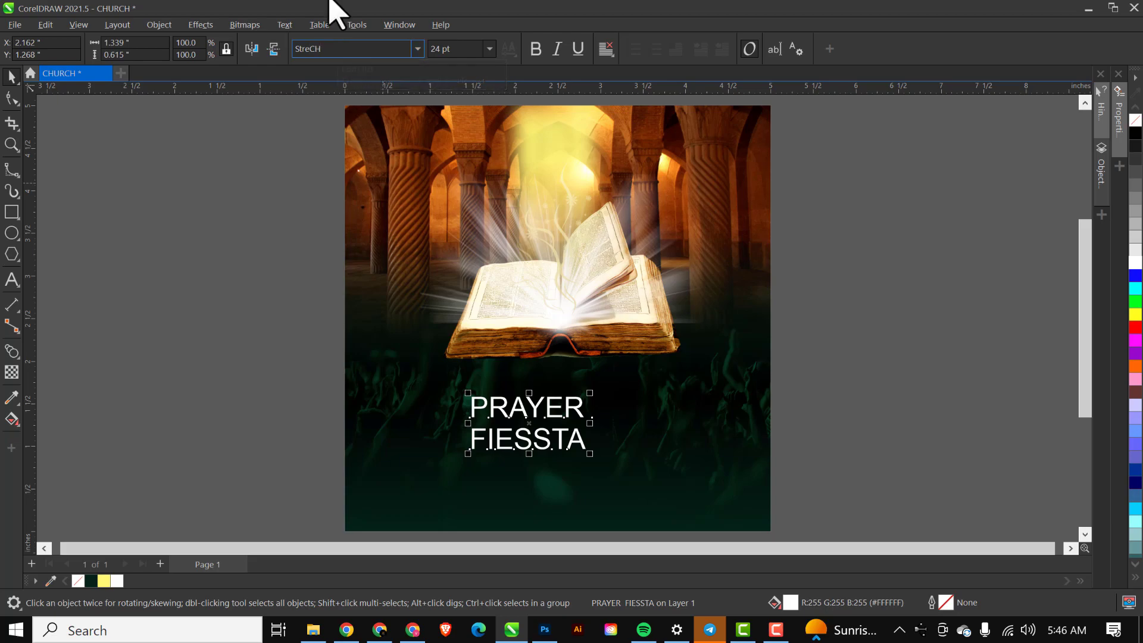
- Set the title font to Stretch Pro and correct FIESSTA to FIESTA
{"action": "left_click", "coordinate": [419, 49]}
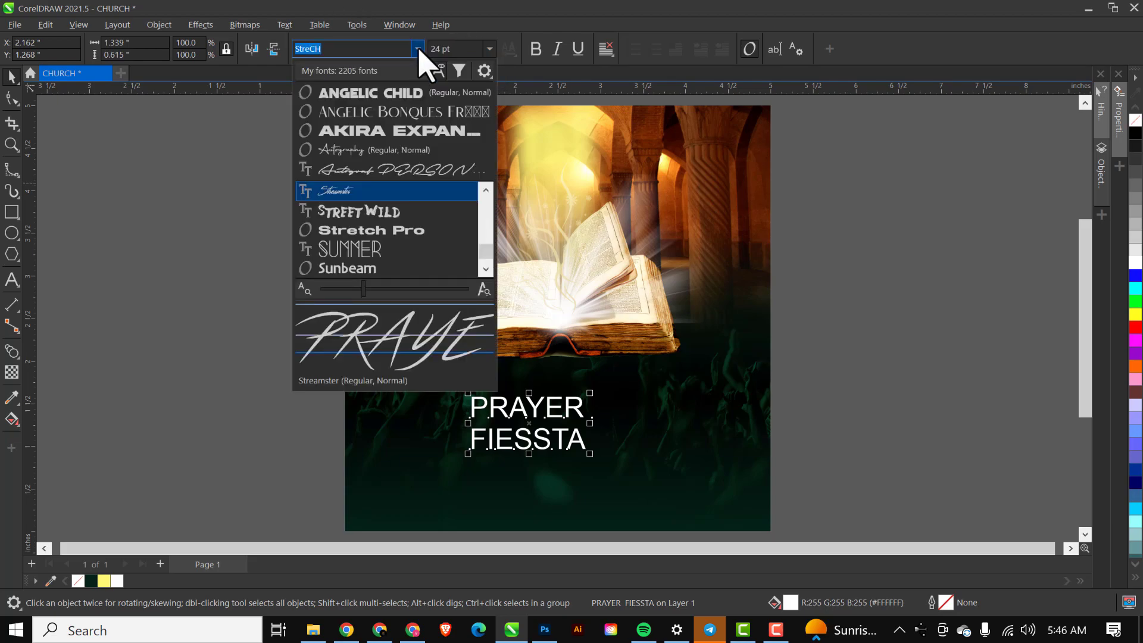
{"action": "left_click", "coordinate": [404, 233]}
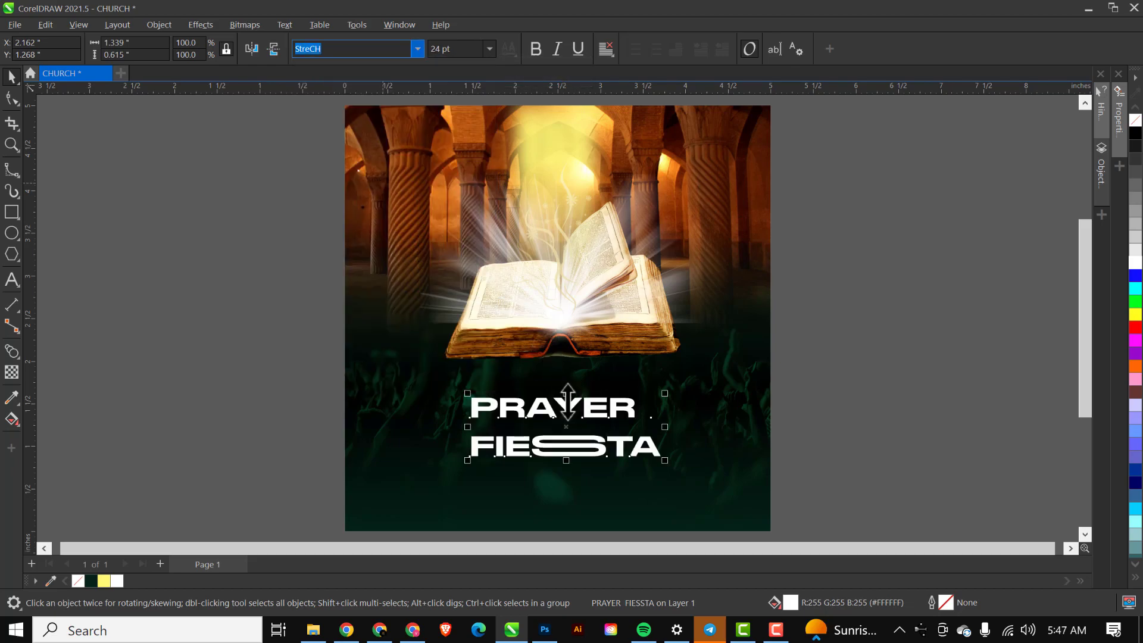
{"action": "double_click", "coordinate": [601, 453]}
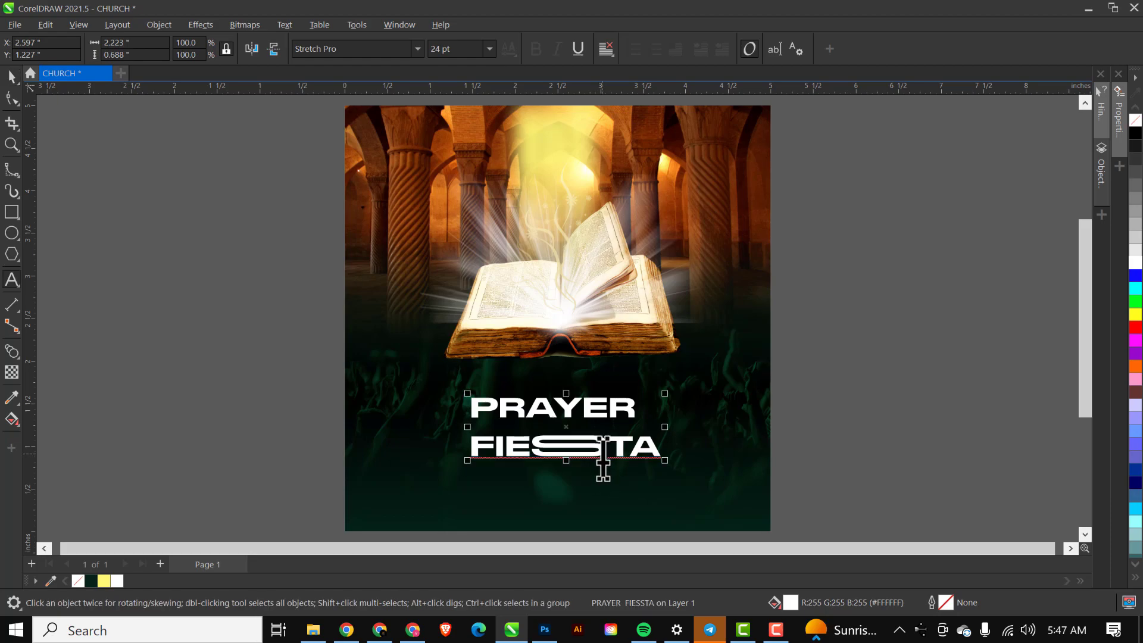
{"action": "left_click_drag", "start_coordinate": [663, 447], "coordinate": [425, 448]}
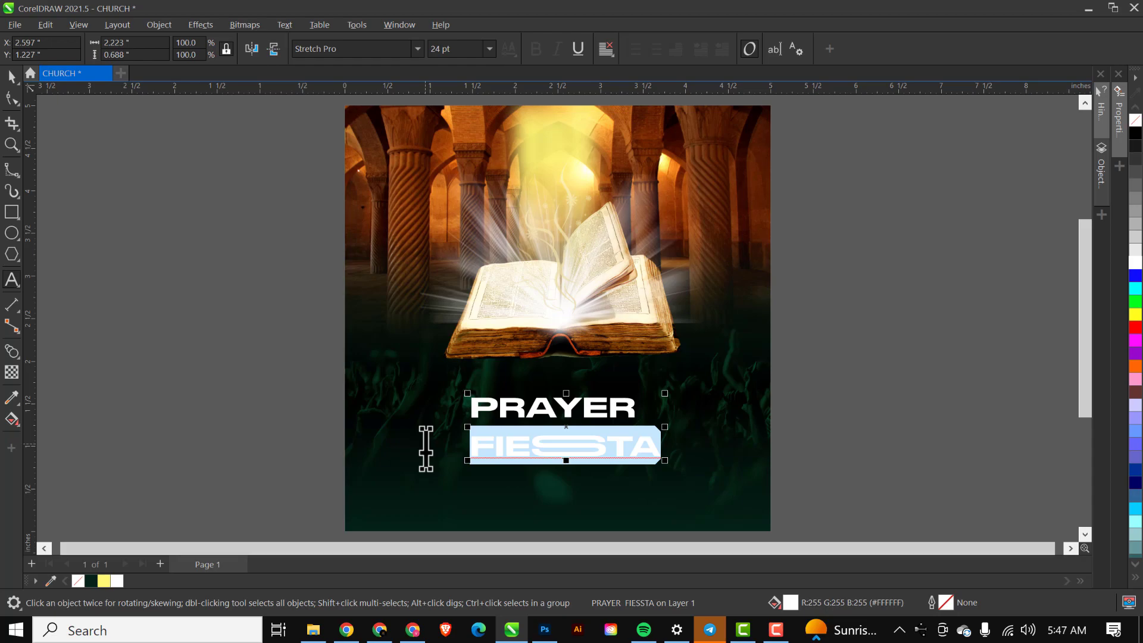
{"action": "type", "text": "FIE"}
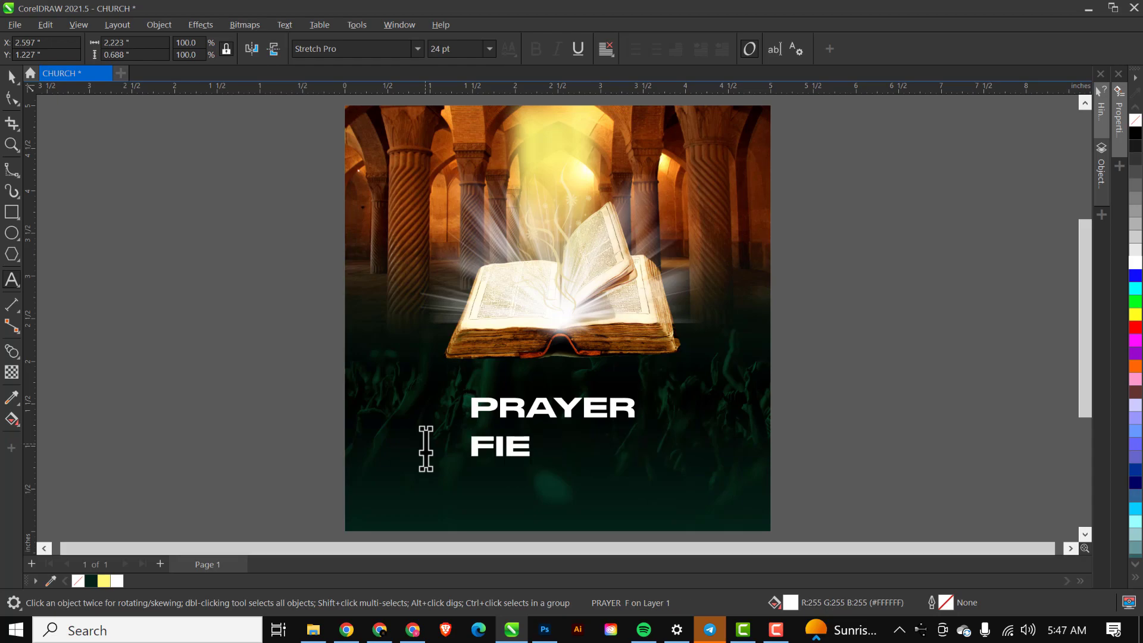
{"action": "type", "text": "STA"}
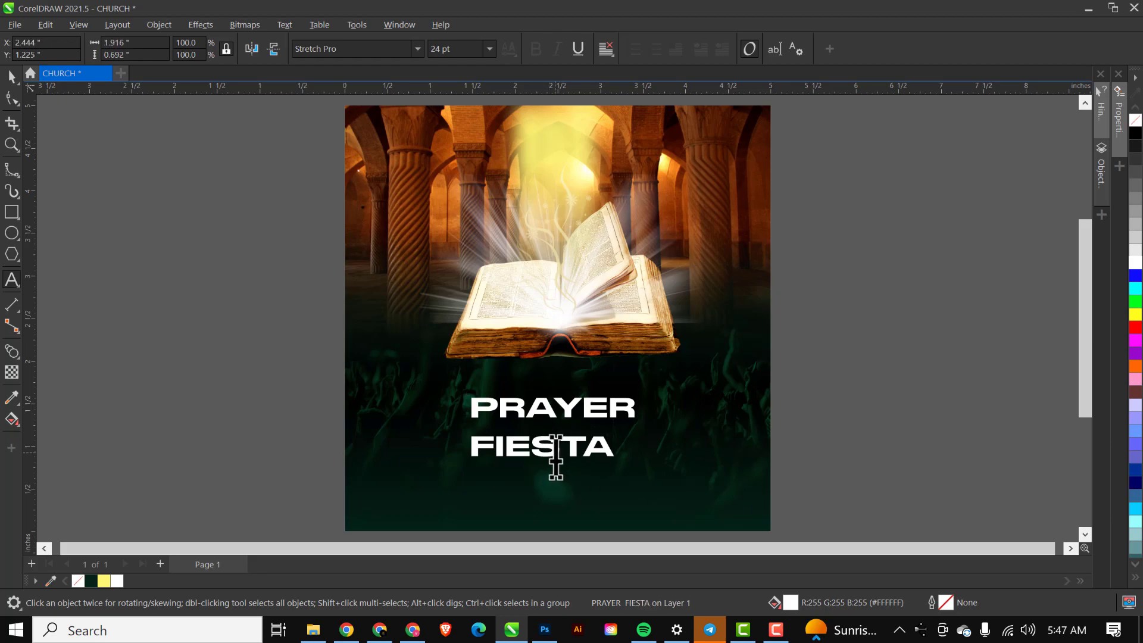
{"action": "type", "text": "S"}
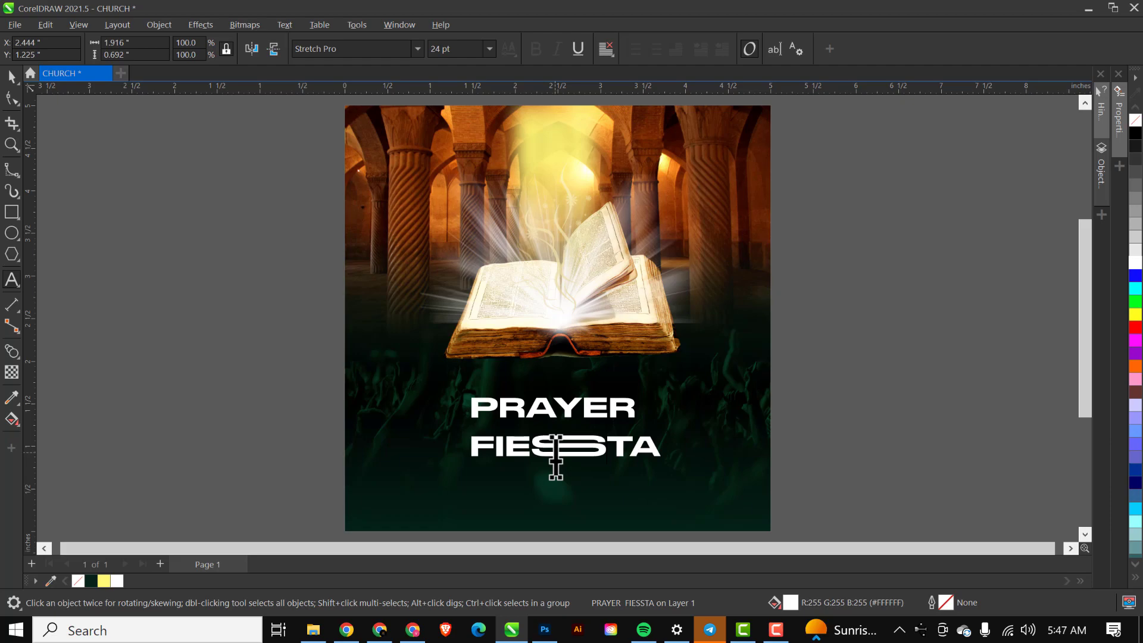
{"action": "key", "text": "BackSpace"}
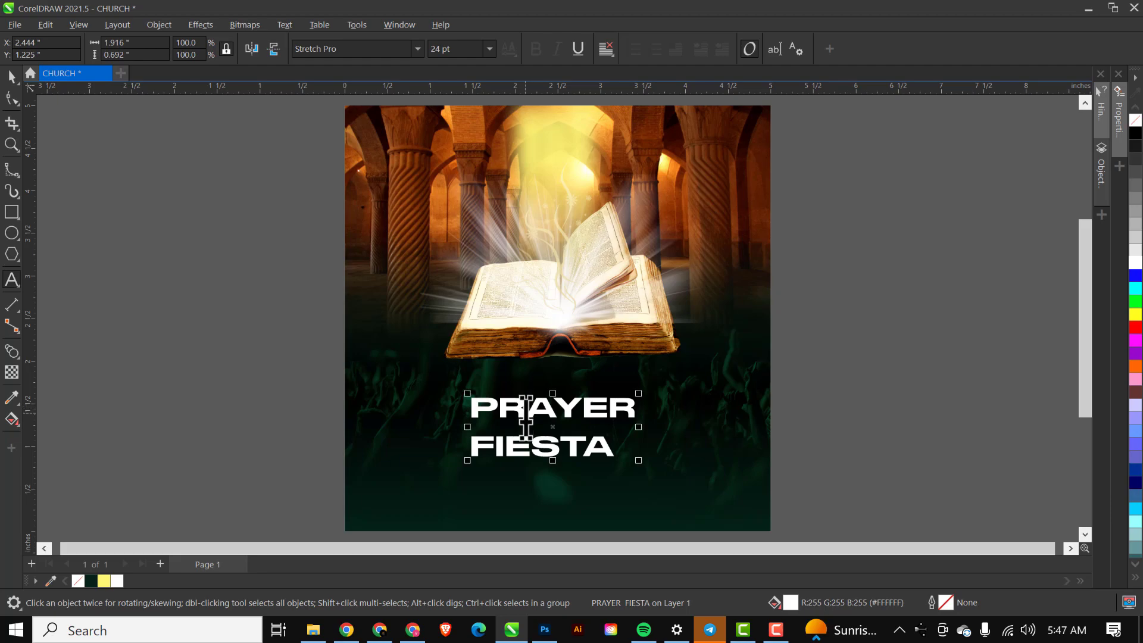
- Remove stray letters from PRAYER and insert a wide alternate S into FIESTA
{"action": "scroll", "coordinate": [527, 416], "scroll_direction": "up", "scroll_amount": 2}
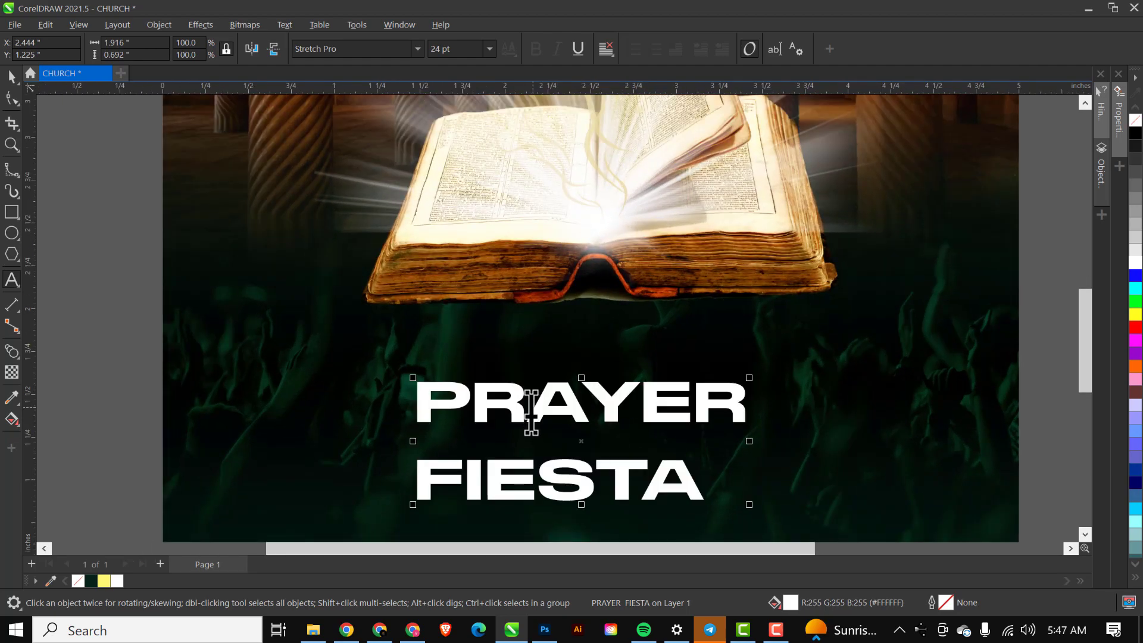
{"action": "type", "text": "R"}
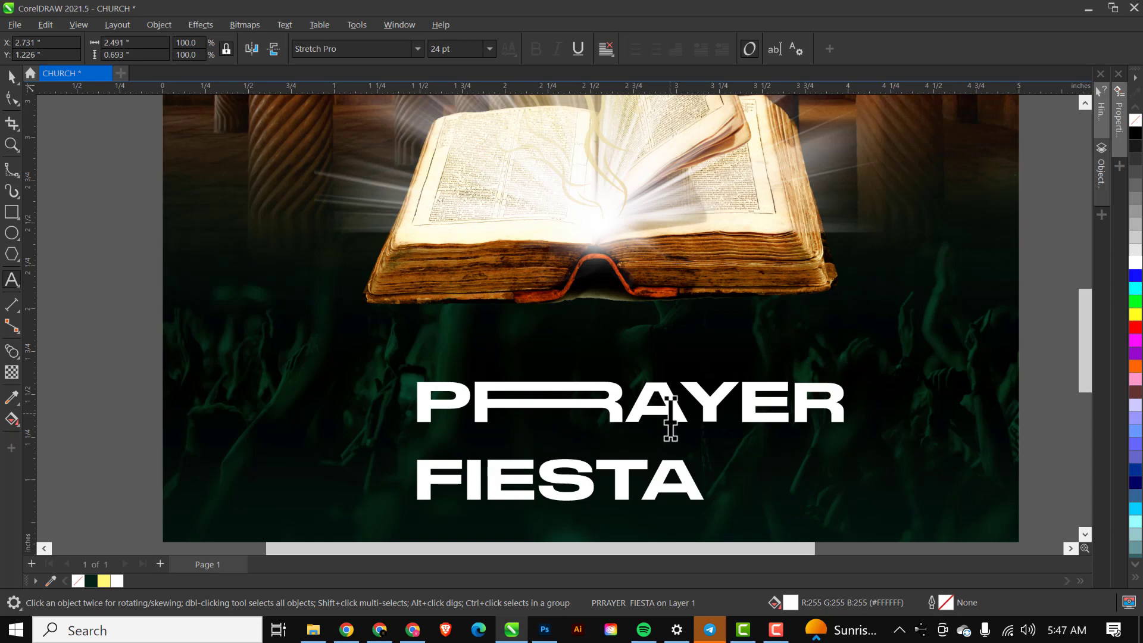
{"action": "key", "text": "ctrl+z"}
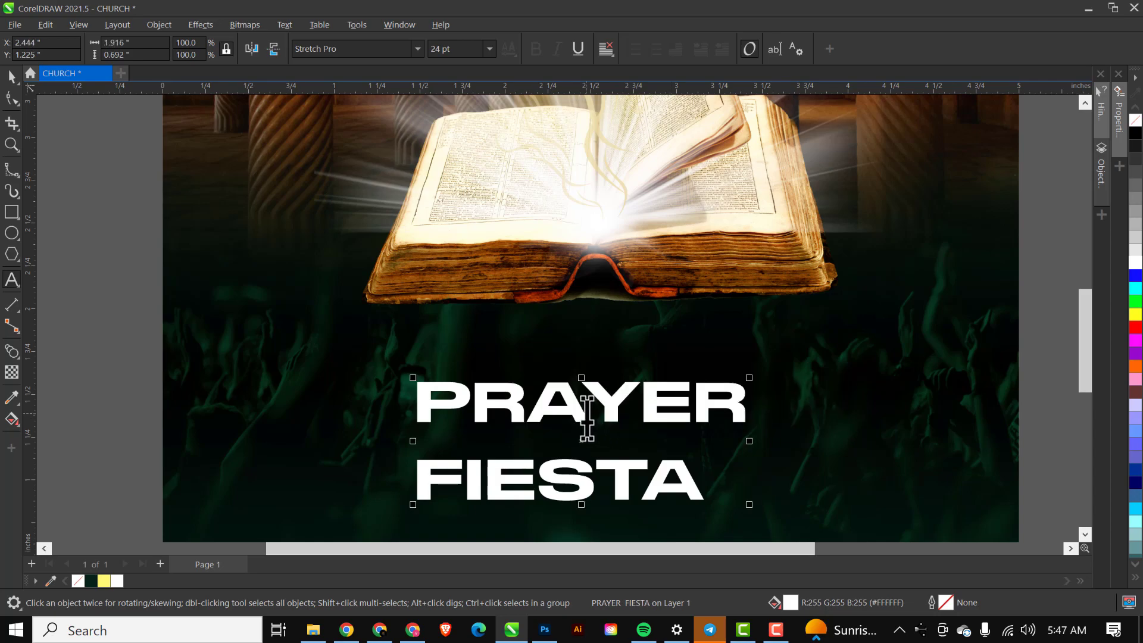
{"action": "type", "text": "A"}
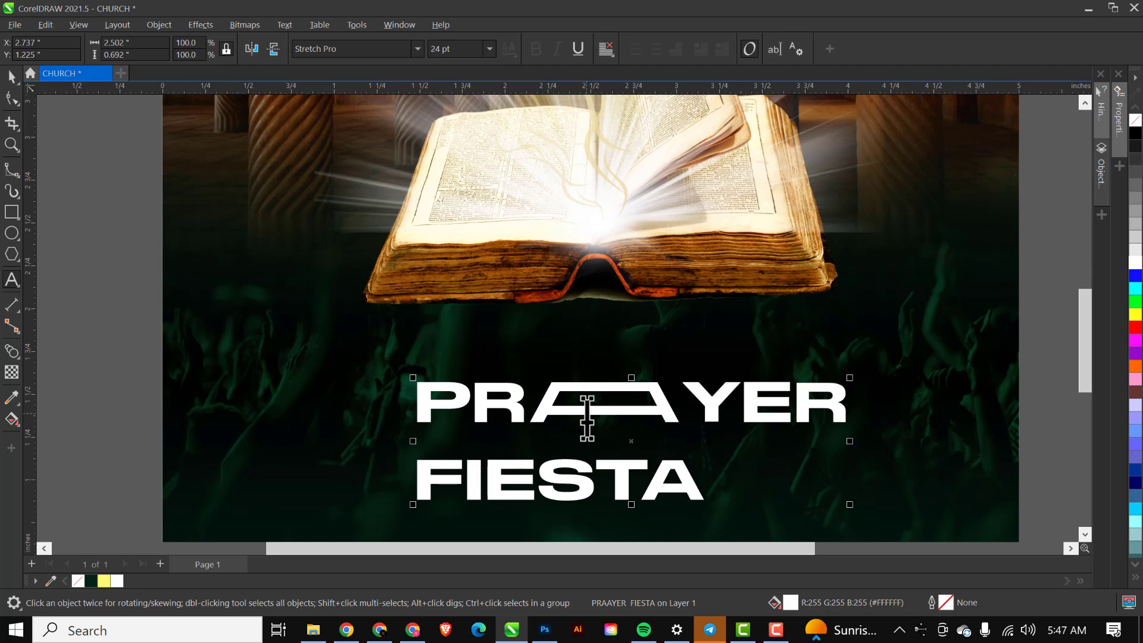
{"action": "key", "text": "ctrl+z"}
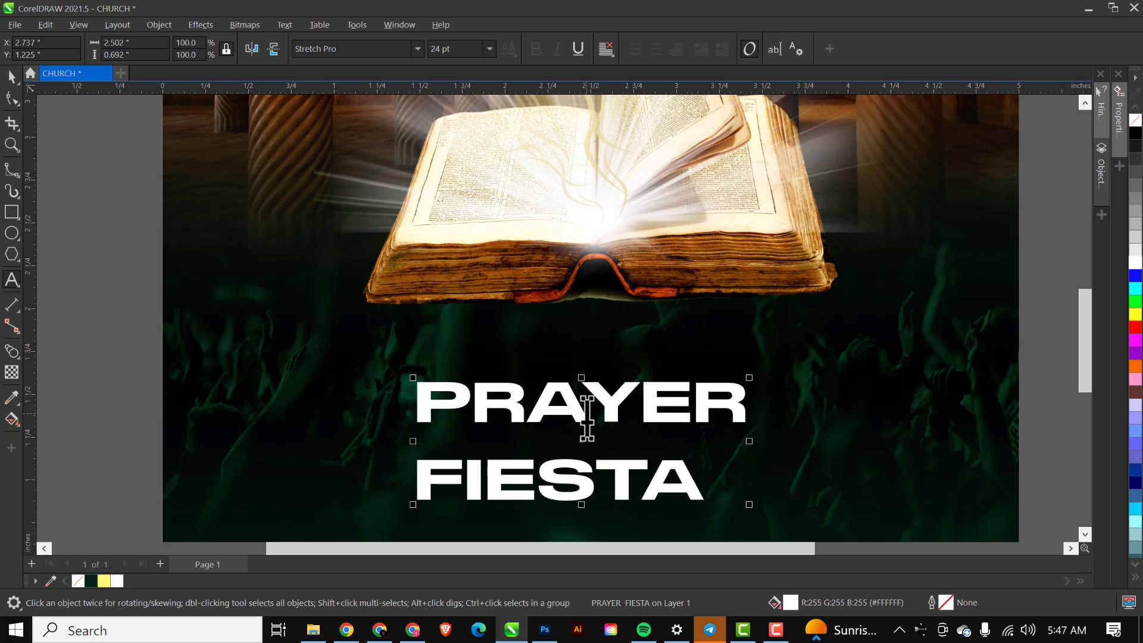
{"action": "left_click", "coordinate": [593, 486]}
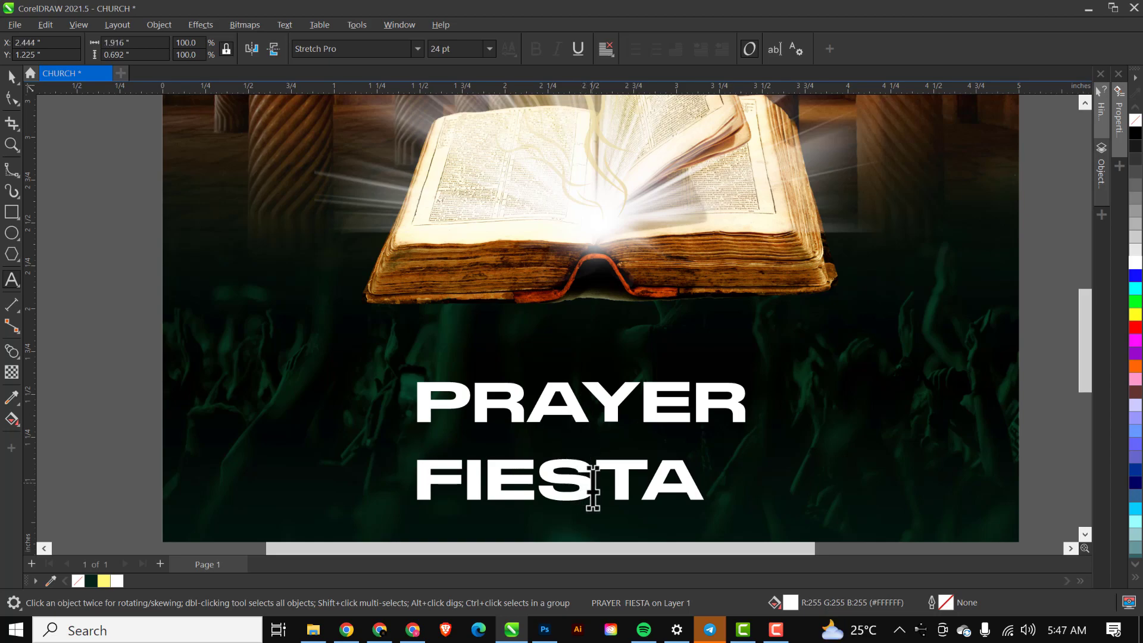
{"action": "type", "text": "S"}
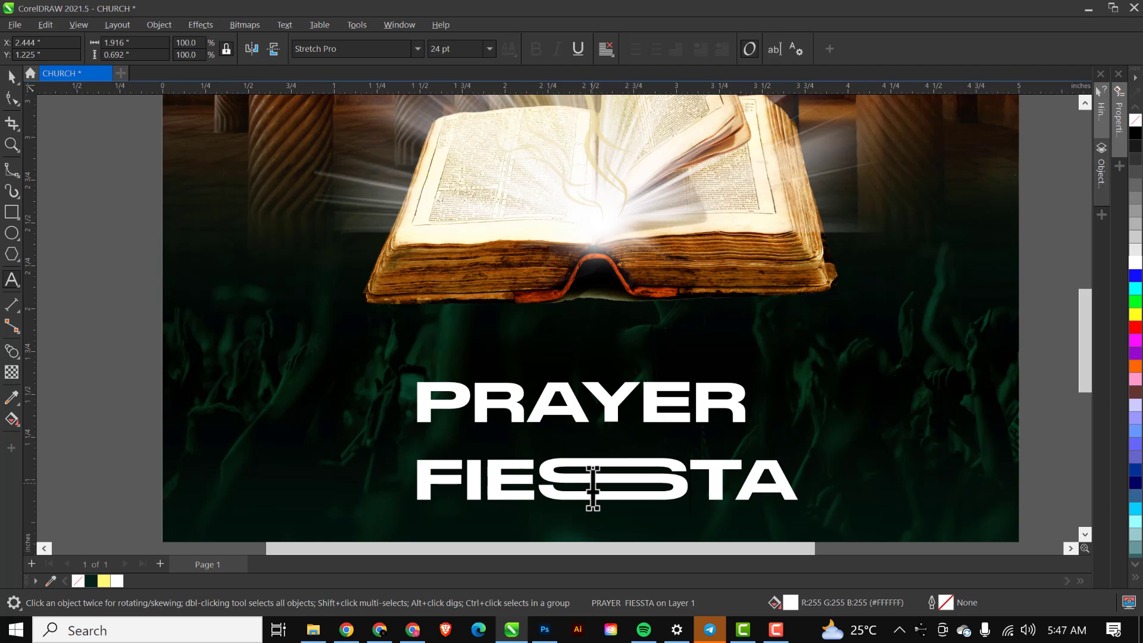
{"action": "key", "text": "ctrl+space"}
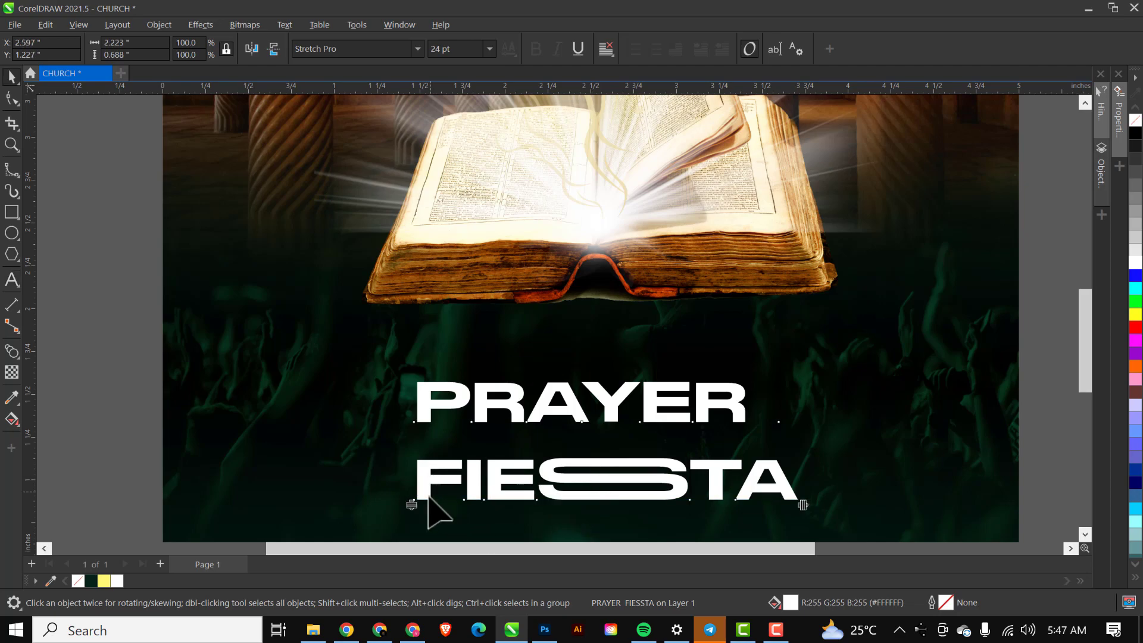
- Tighten the line spacing, break the title into separate lines, and shrink FIESSTA to about 84%
{"action": "key", "text": "F10"}
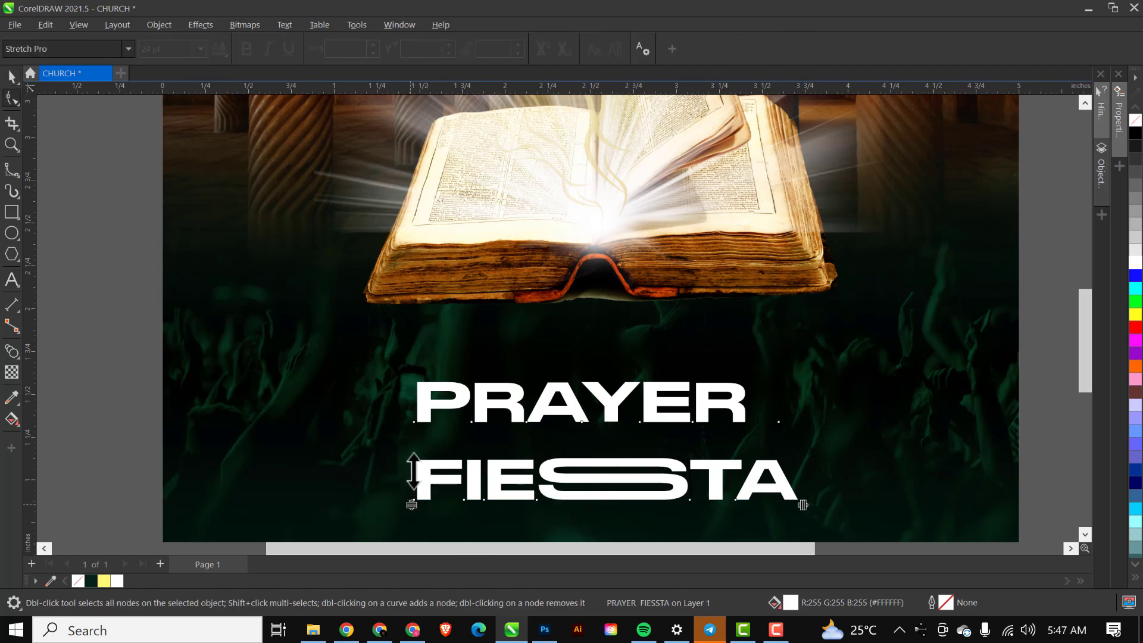
{"action": "left_click_drag", "start_coordinate": [414, 461], "coordinate": [414, 453]}
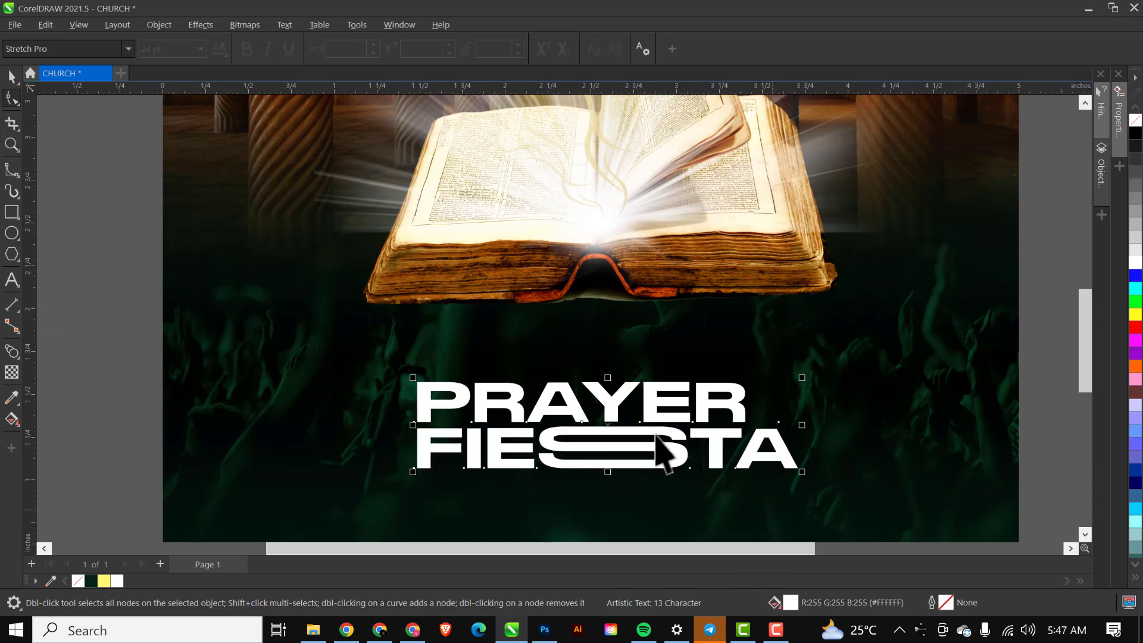
{"action": "key", "text": "space"}
{"action": "left_click", "coordinate": [165, 25]}
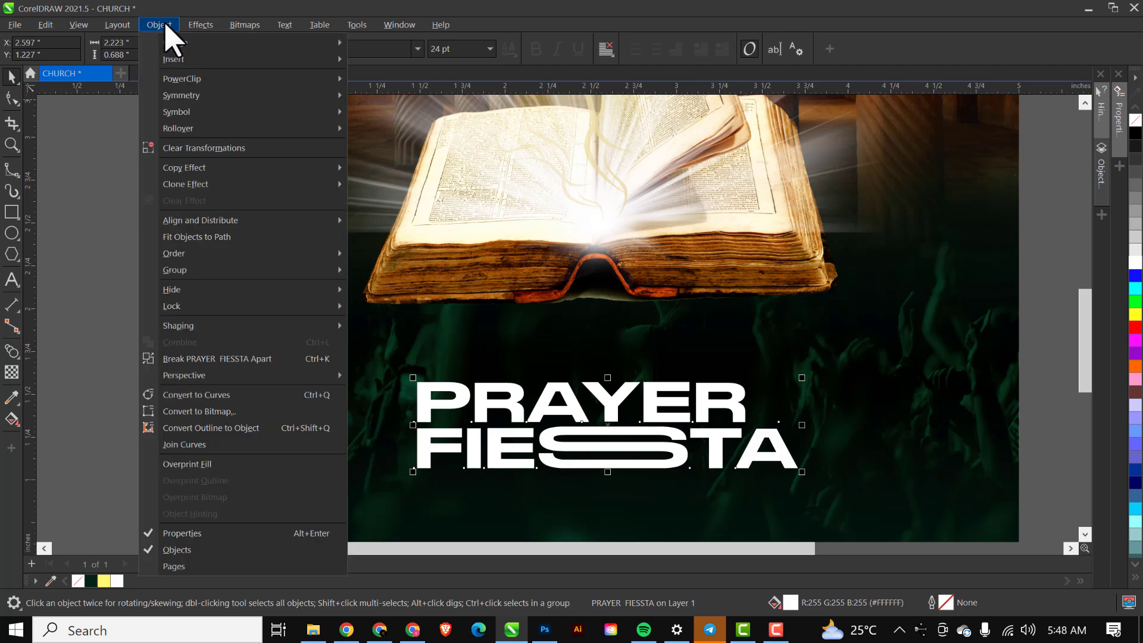
{"action": "left_click", "coordinate": [201, 360]}
{"action": "left_click", "coordinate": [793, 471]}
{"action": "left_click_drag", "start_coordinate": [804, 472], "coordinate": [771, 475]}
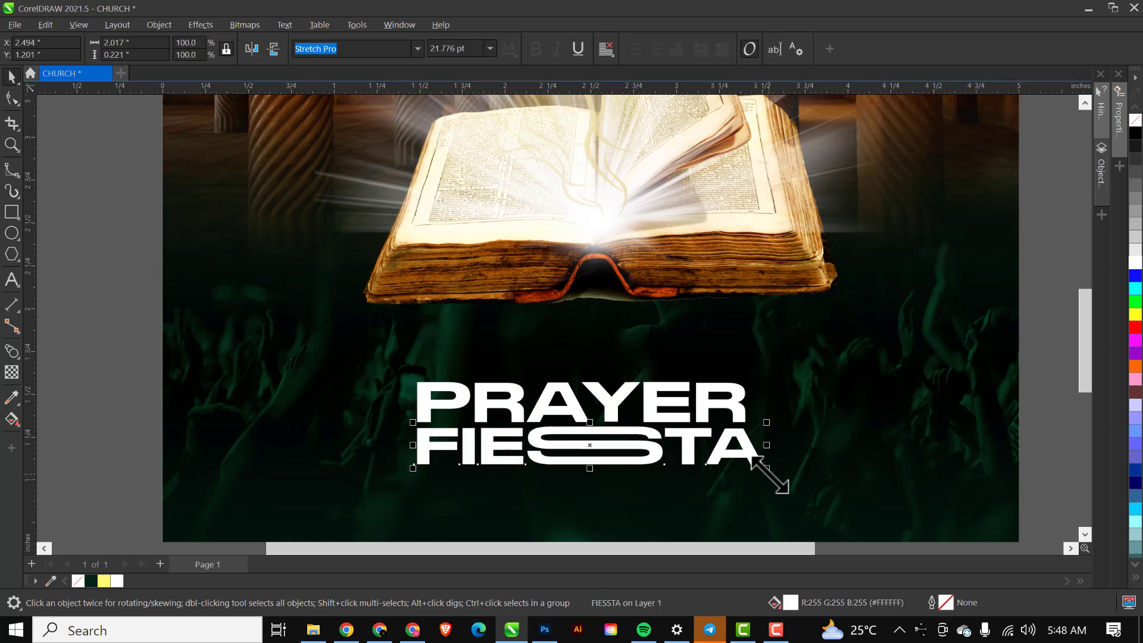
- Enlarge both title lines to about 118% and position them beneath the book
{"action": "scroll", "coordinate": [510, 339], "scroll_direction": "down", "scroll_amount": 2}
{"action": "left_click_drag", "start_coordinate": [235, 332], "coordinate": [741, 452]}
{"action": "left_click_drag", "start_coordinate": [625, 413], "coordinate": [637, 398]}
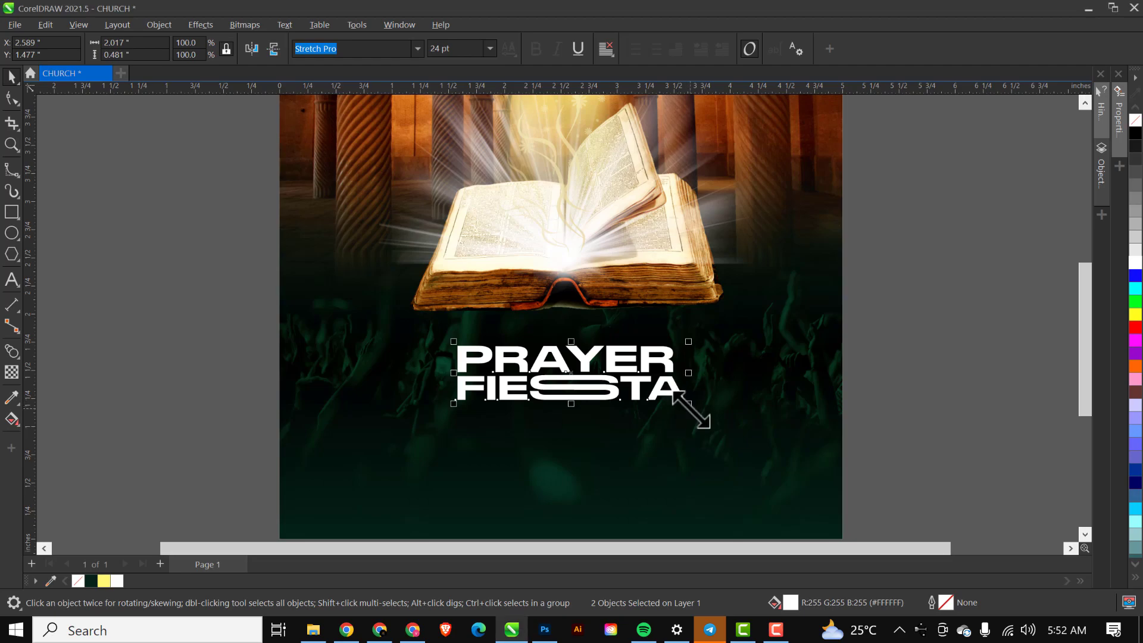
{"action": "left_click_drag", "start_coordinate": [689, 406], "coordinate": [714, 421]}
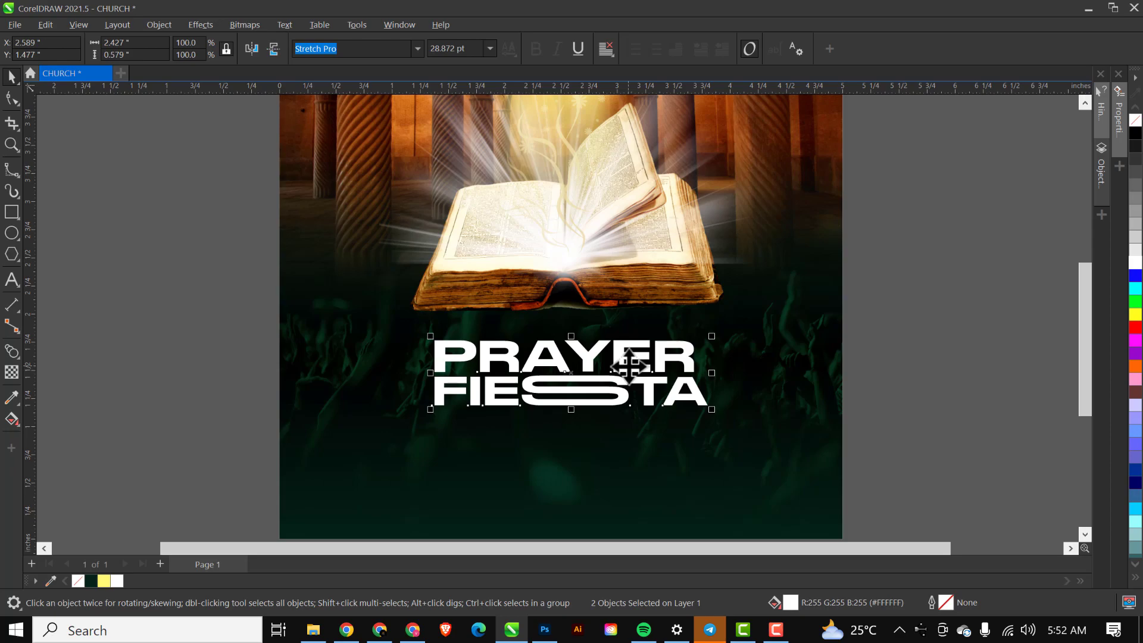
{"action": "mouse_move", "coordinate": [633, 361]}
{"action": "left_mouse_down"}
{"action": "mouse_move", "coordinate": [638, 378]}
{"action": "mouse_move", "coordinate": [640, 358]}
{"action": "left_mouse_up"}
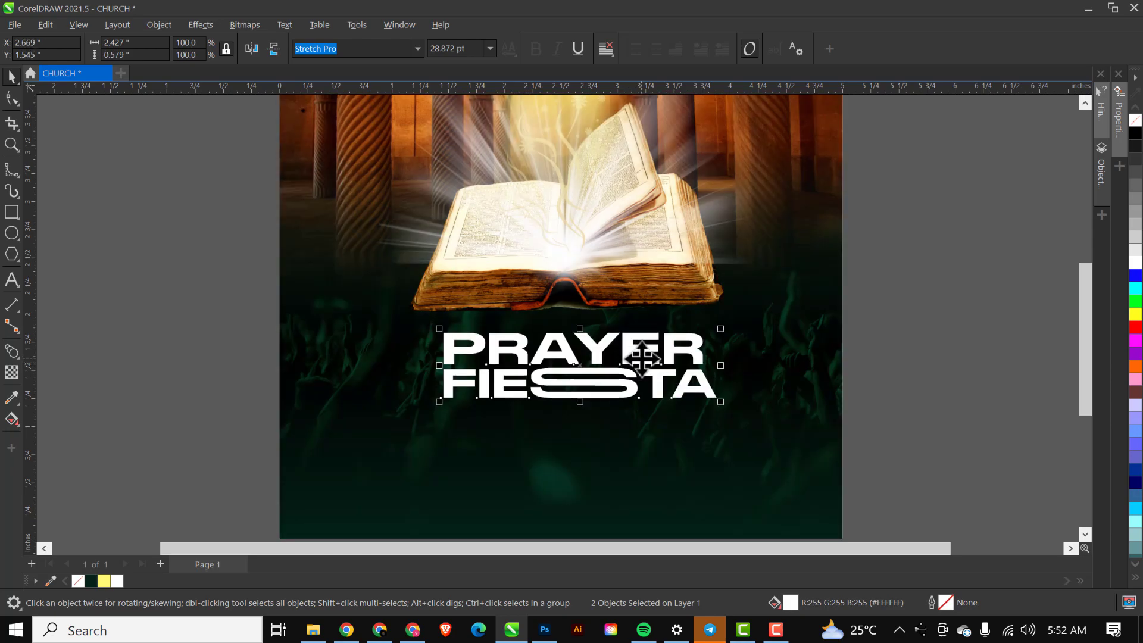
{"action": "scroll", "coordinate": [642, 357], "scroll_direction": "down", "scroll_amount": 1}
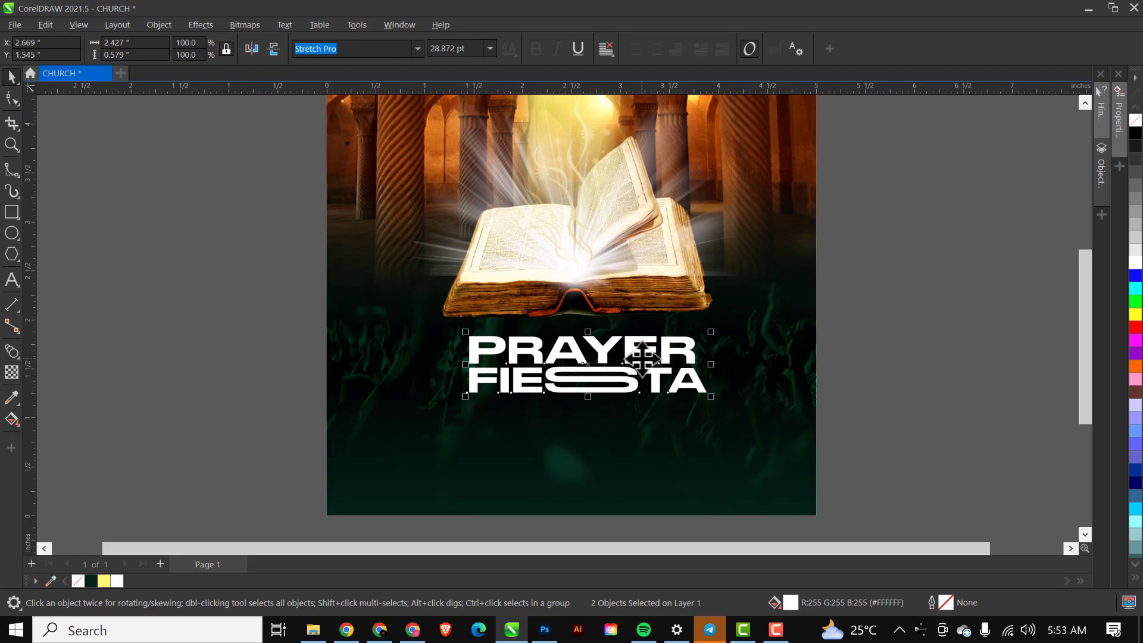
{"action": "scroll", "coordinate": [638, 286], "scroll_direction": "down", "scroll_amount": 2}
- Move the book and its glow higher inside the PowerClip background frame
{"action": "left_click", "coordinate": [631, 258]}
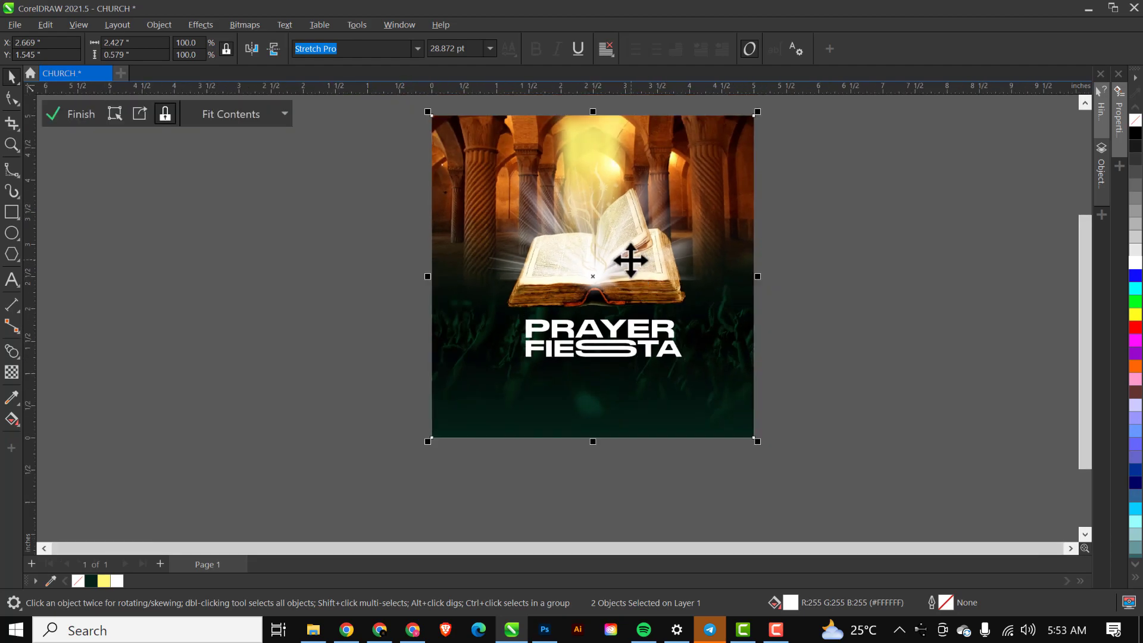
{"action": "double_click", "coordinate": [630, 258]}
{"action": "left_click", "coordinate": [605, 238]}
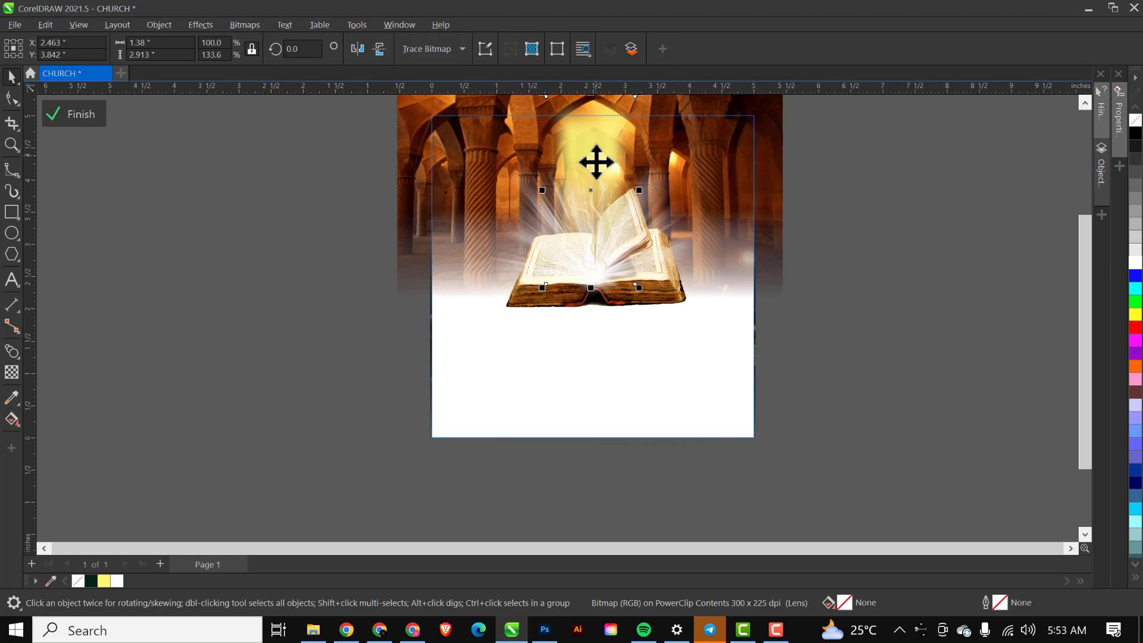
{"action": "left_click", "coordinate": [650, 286], "text": "shift"}
{"action": "left_click_drag", "start_coordinate": [649, 280], "coordinate": [620, 274]}
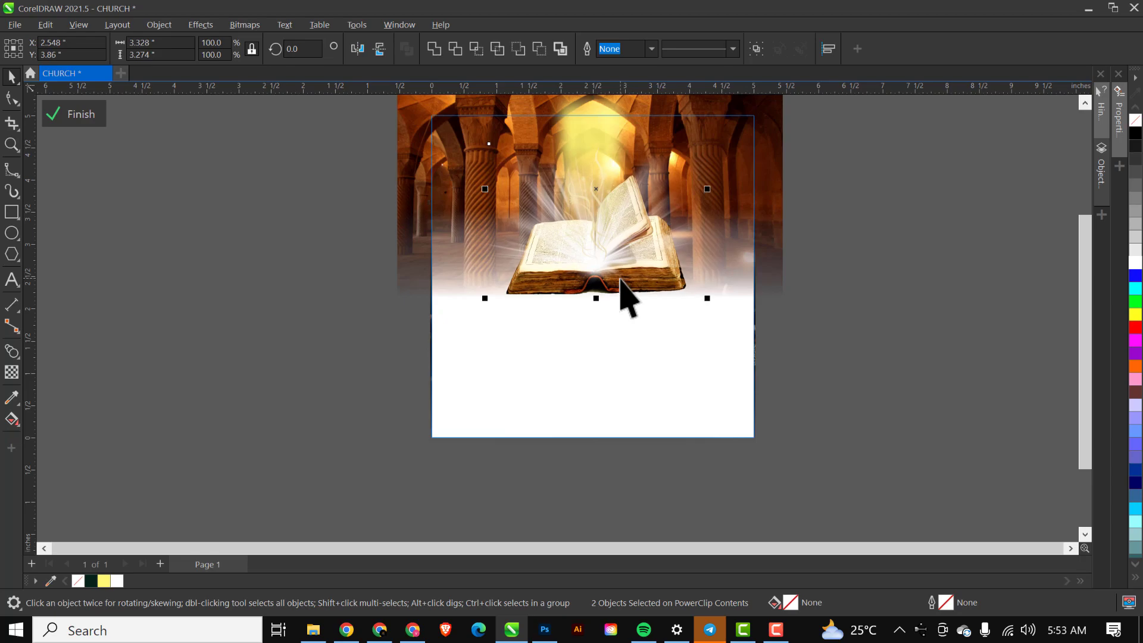
{"action": "left_click", "coordinate": [958, 230]}
- Raise both title lines slightly and select the FIESTA line
{"action": "left_click", "coordinate": [587, 351]}
{"action": "left_click", "coordinate": [586, 329], "text": "shift"}
{"action": "left_click_drag", "start_coordinate": [586, 329], "coordinate": [591, 324]}
{"action": "left_click", "coordinate": [861, 331]}
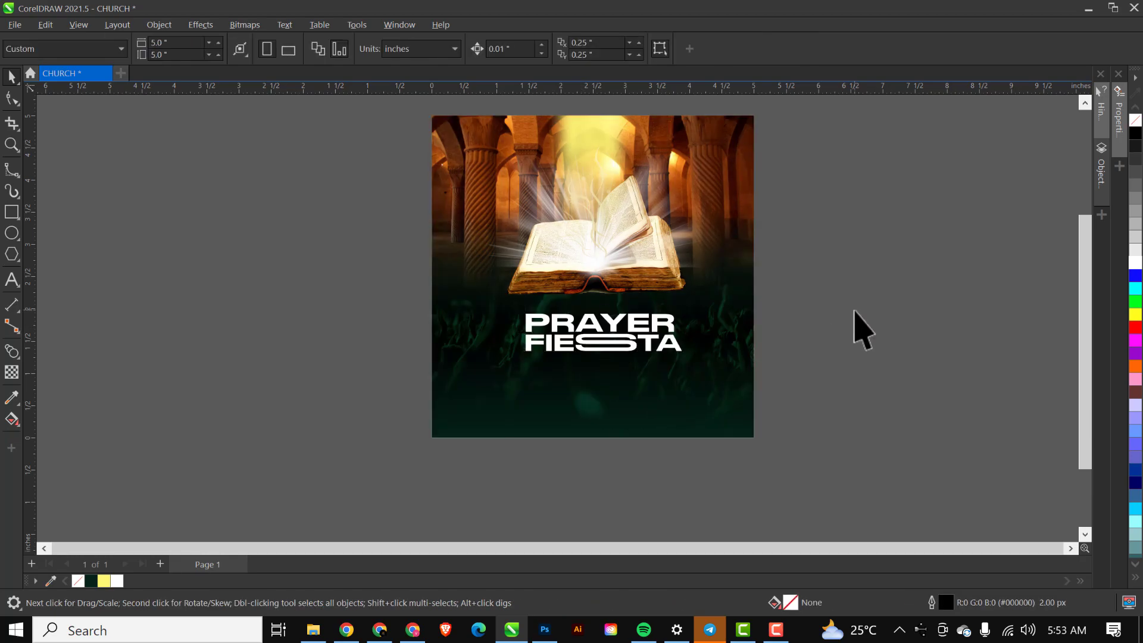
{"action": "key", "text": "shift+F4"}
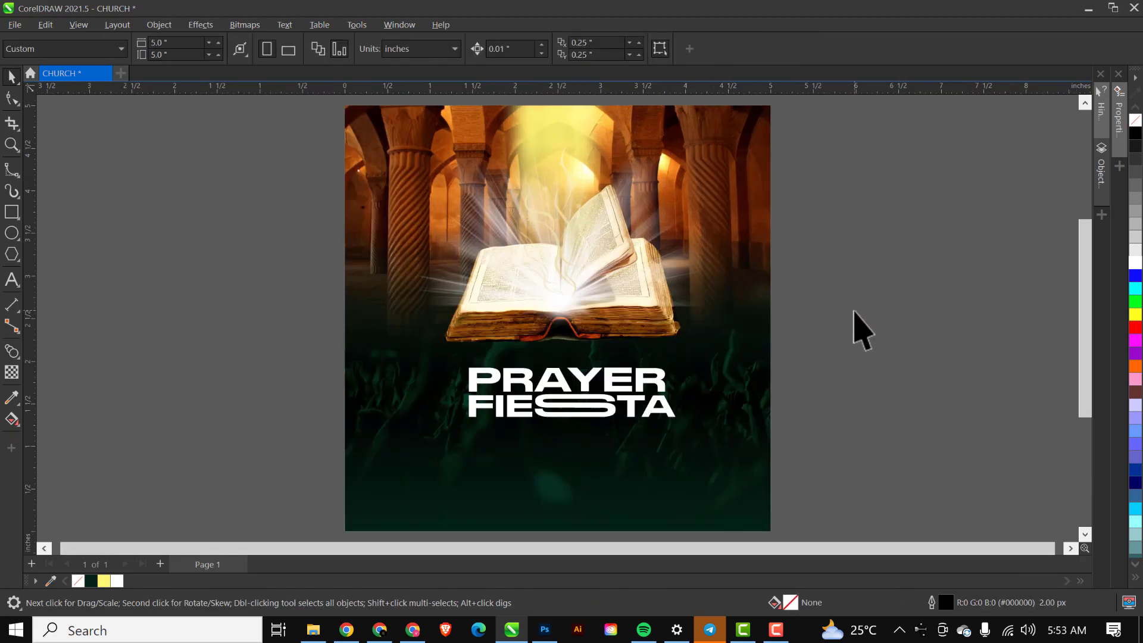
{"action": "left_click", "coordinate": [590, 407]}
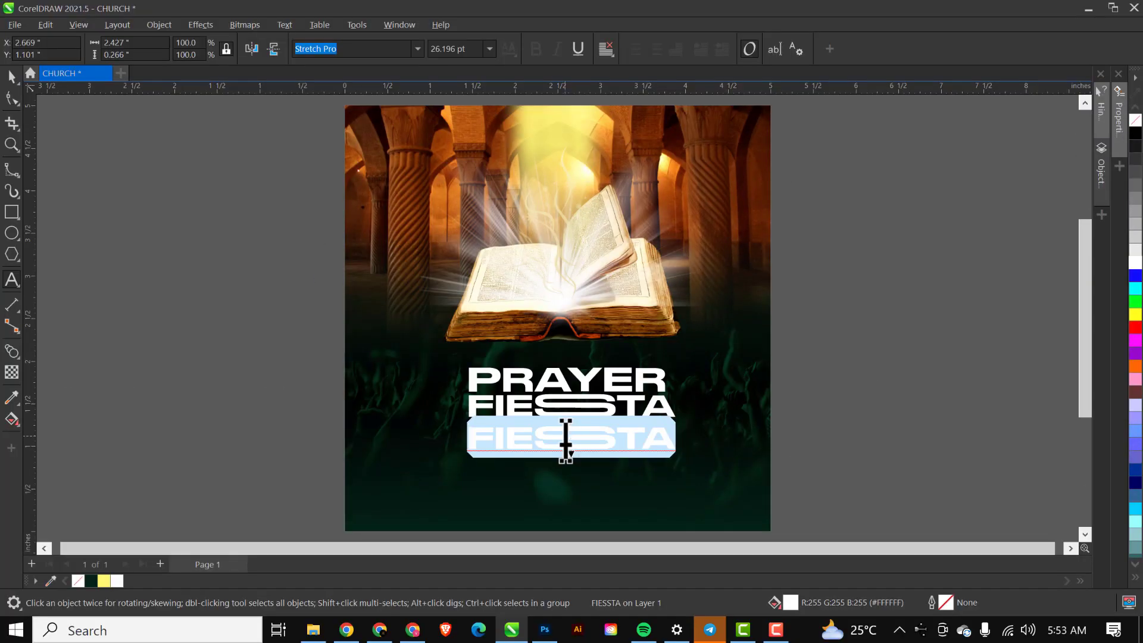
- Type the SEASON 2 subtitle, shrink it, and colour it orange
{"action": "type", "text": "SEASOON 2"}
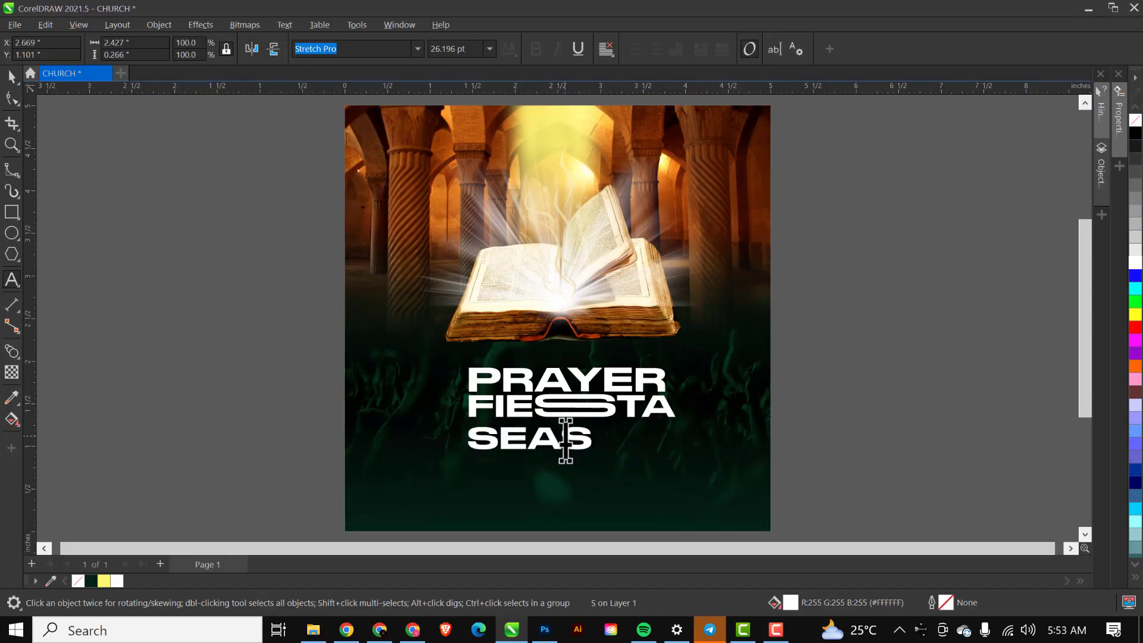
{"action": "key", "text": "ctrl+space"}
{"action": "left_click_drag", "start_coordinate": [766, 463], "coordinate": [631, 444]}
{"action": "key", "text": "i"}
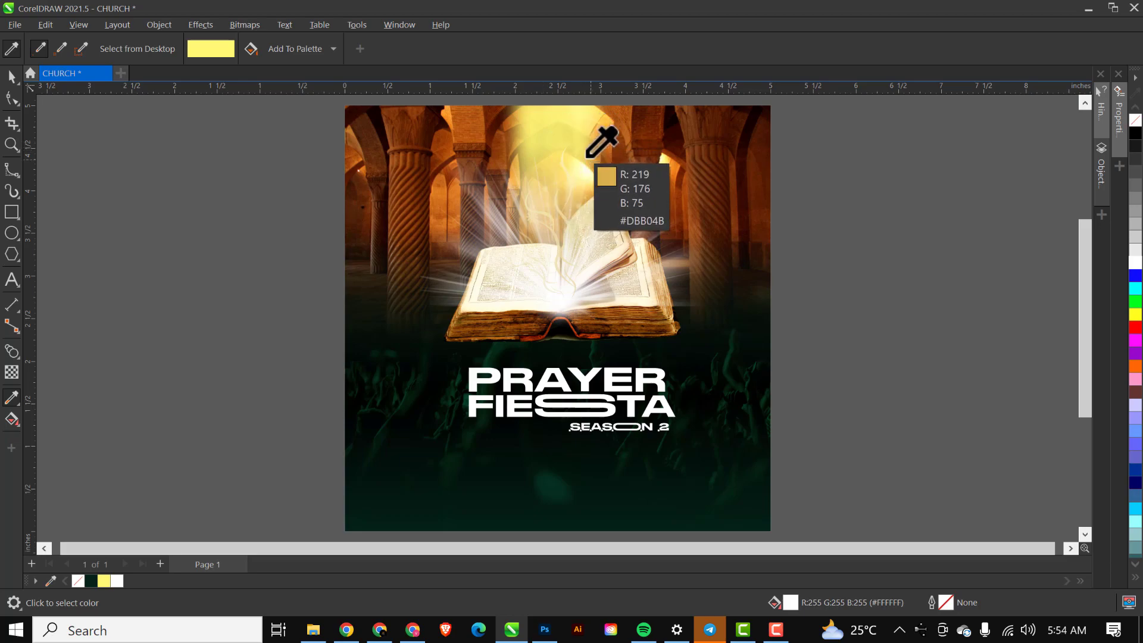
{"action": "left_click", "coordinate": [545, 178]}
{"action": "scroll", "coordinate": [626, 421], "scroll_direction": "up", "scroll_amount": 5}
{"action": "left_click", "coordinate": [625, 411]}
{"action": "key", "text": "space"}
{"action": "left_click", "coordinate": [1137, 368]}
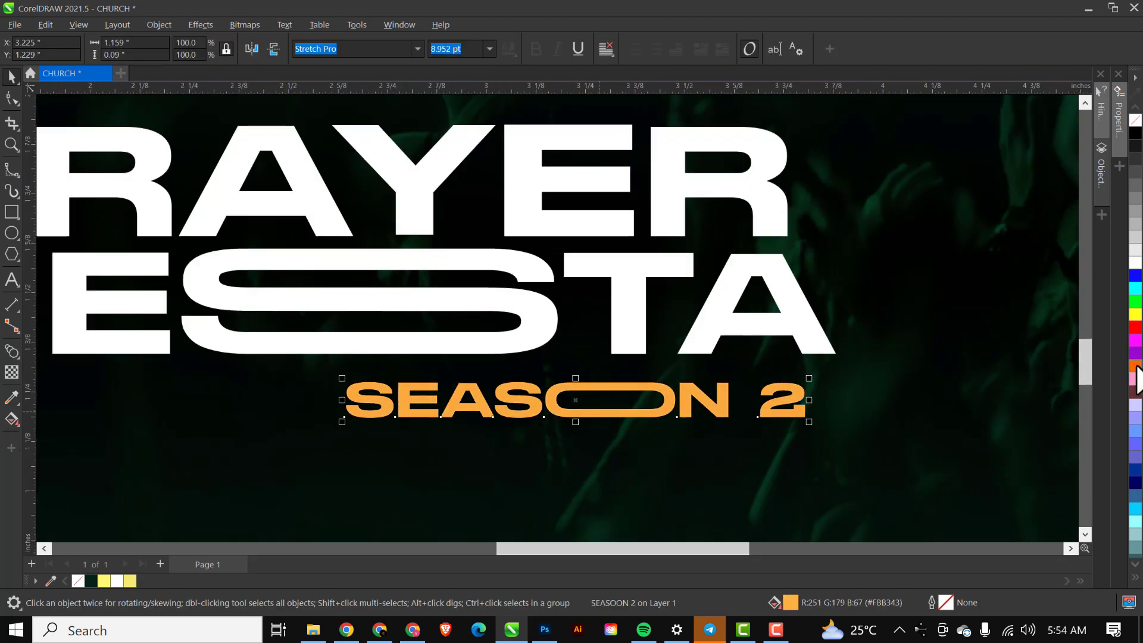
{"action": "key", "text": "F4"}
{"action": "key", "text": "Escape"}
- Copy the subtitle to the lower left as GRACE LIFE CHURCH in Galano Grotesque
{"action": "left_click_drag", "start_coordinate": [545, 465], "coordinate": [456, 457]}
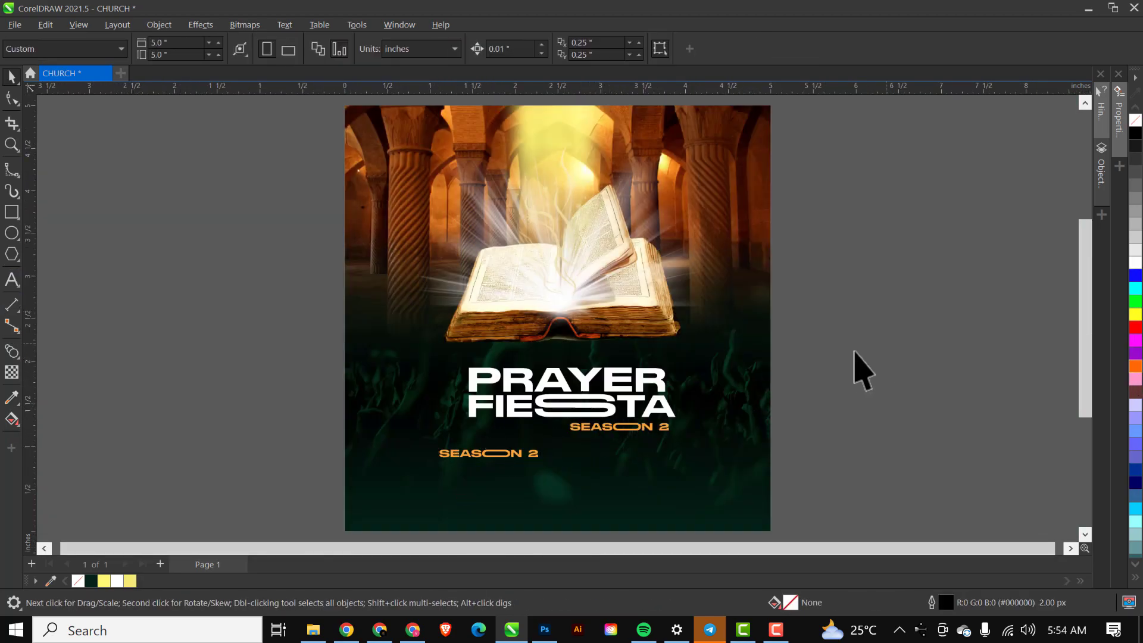
{"action": "double_click", "coordinate": [520, 455]}
{"action": "type", "text": "GRACE LIFE"}
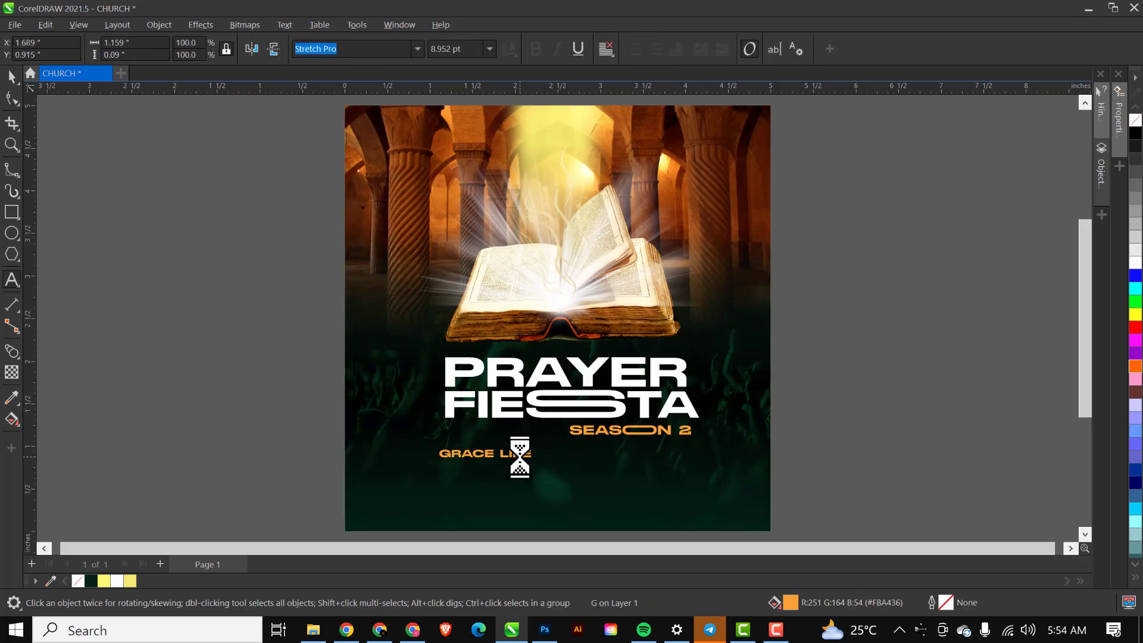
{"action": "type", "text": "gal"}
{"action": "left_click", "coordinate": [417, 48]}
{"action": "mouse_move", "coordinate": [459, 192]}
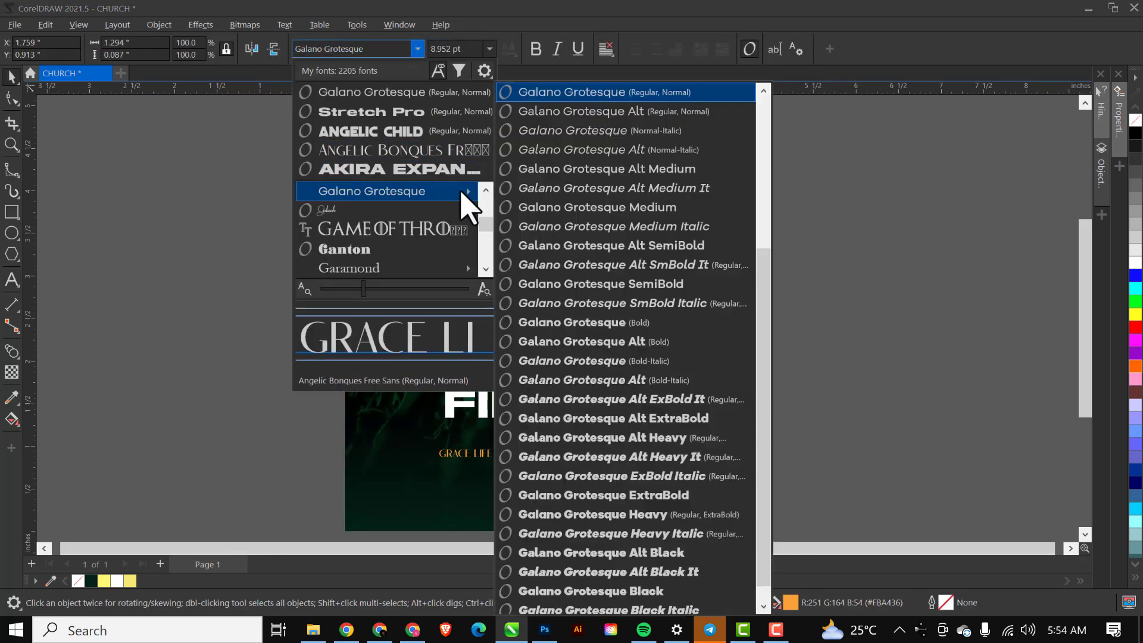
{"action": "left_click", "coordinate": [653, 438]}
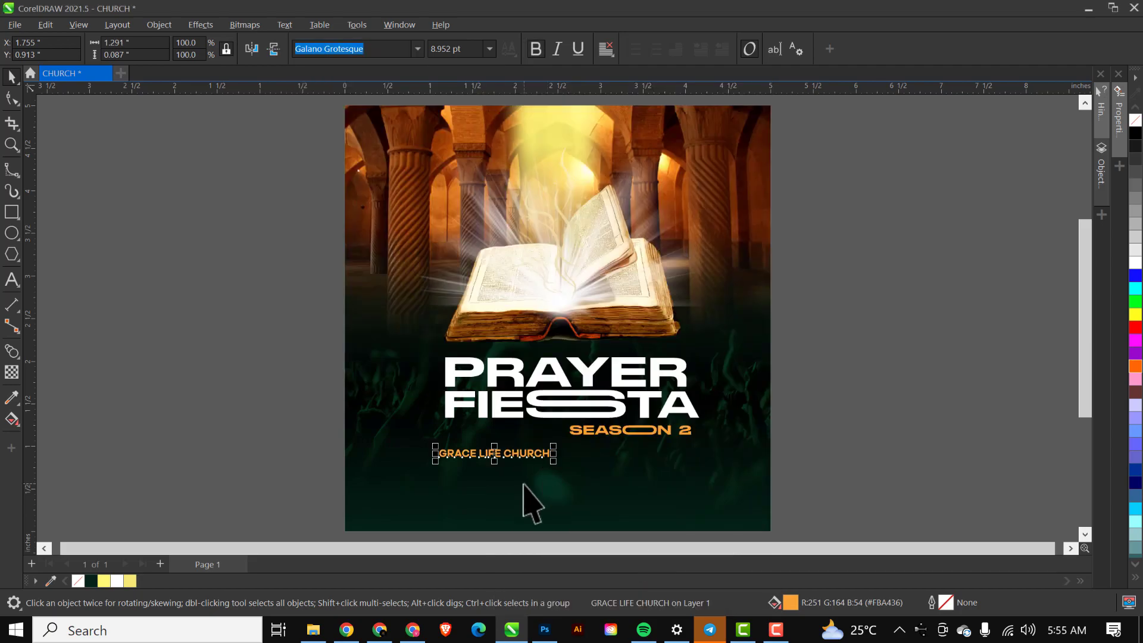
- Type the church's street address on the line below GRACE LIFE CHURCH
{"action": "double_click", "coordinate": [563, 271]}
{"action": "left_click", "coordinate": [883, 302]}
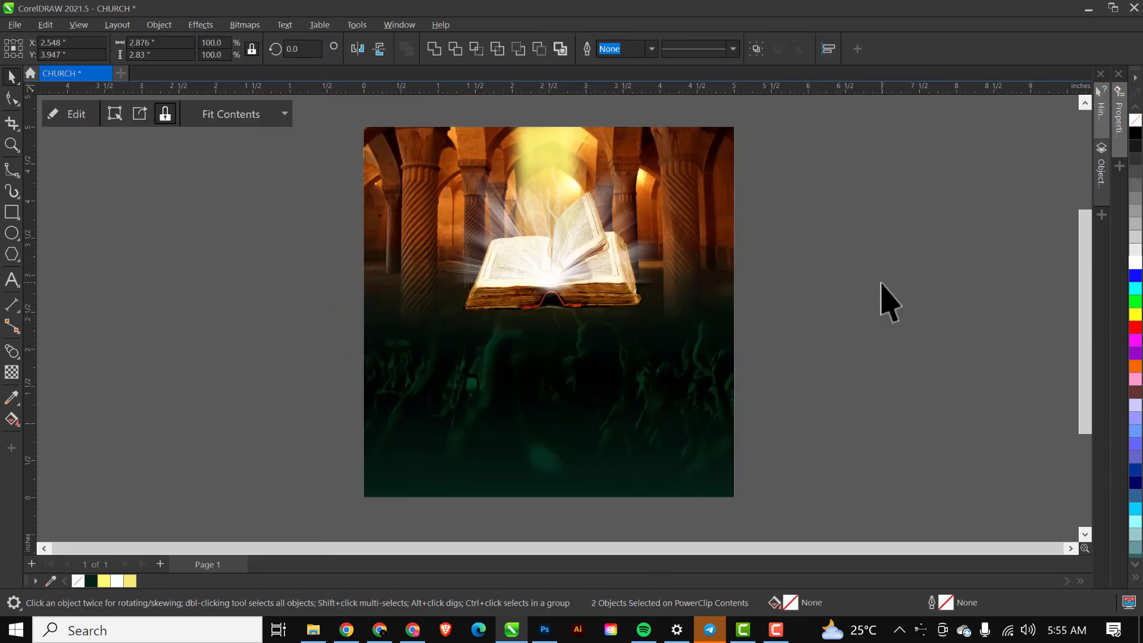
{"action": "key", "text": "Escape"}
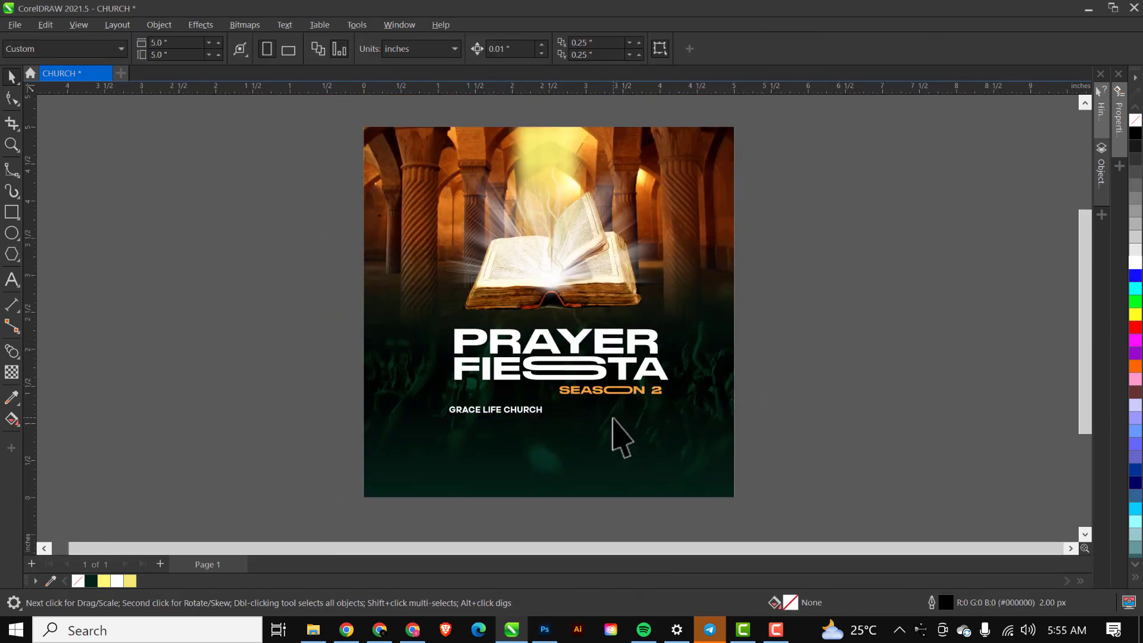
{"action": "scroll", "coordinate": [615, 444], "scroll_direction": "up", "scroll_amount": 2}
{"action": "key", "text": "F8"}
{"action": "triple_click", "coordinate": [454, 439]}
{"action": "type", "text": "208 South"}
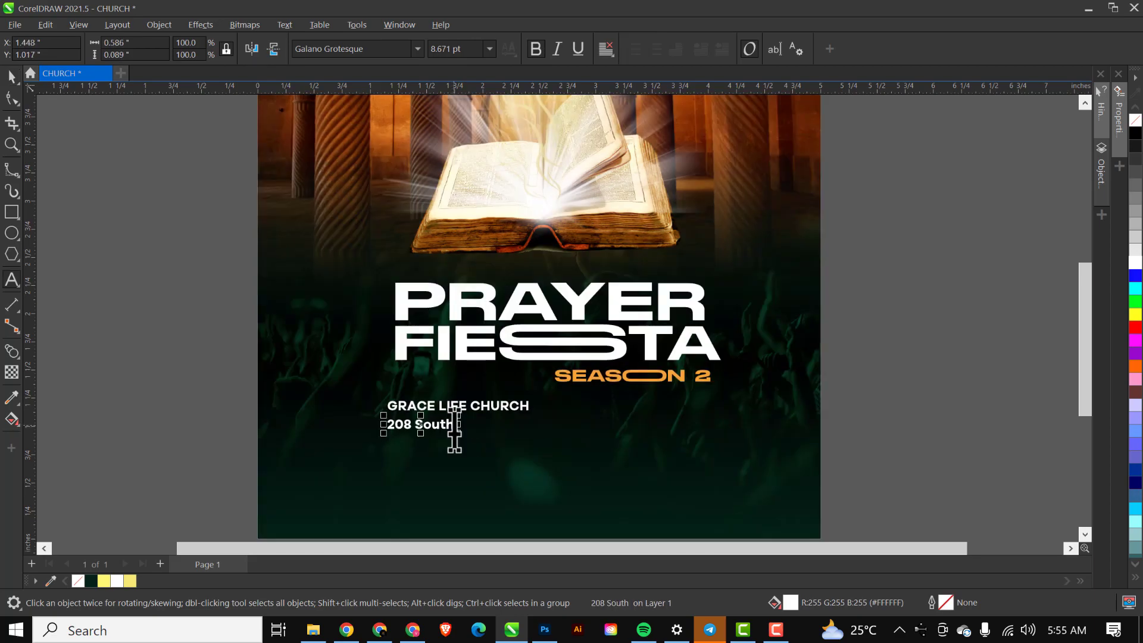
{"action": "type", "text": " Street, Washington DC, 5894"}
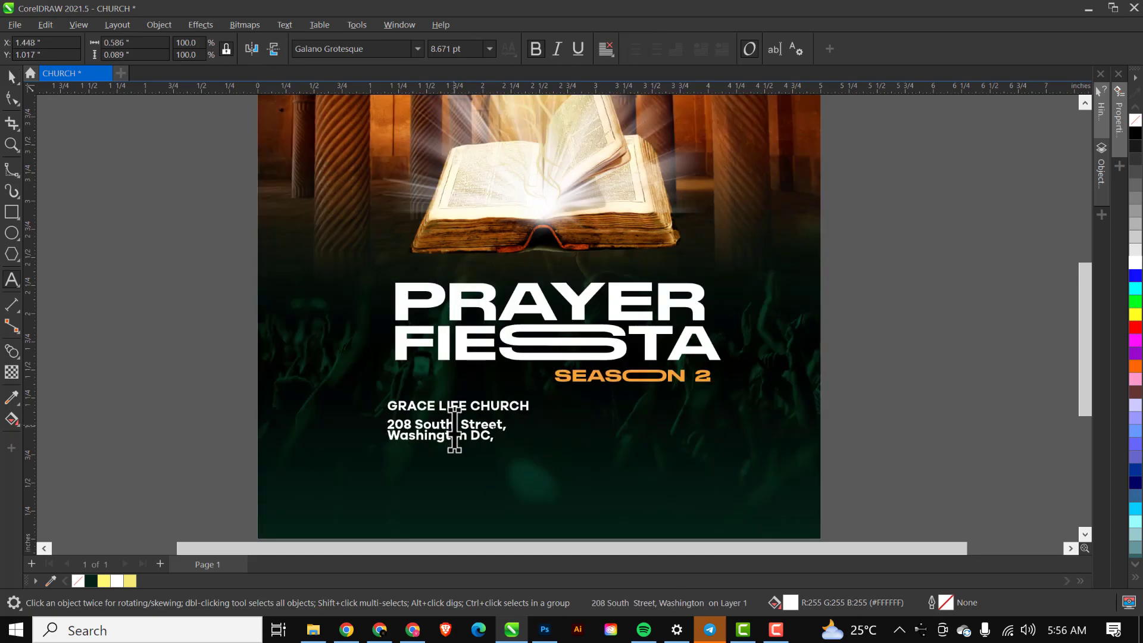
- Enlarge the address slightly and draw a thin white divider bar under it
{"action": "key", "text": "ctrl+space"}
{"action": "left_click_drag", "start_coordinate": [513, 457], "coordinate": [587, 485]}
{"action": "scroll", "coordinate": [438, 426], "scroll_direction": "up", "scroll_amount": 1}
{"action": "scroll", "coordinate": [437, 426], "scroll_direction": "up", "scroll_amount": 1}
{"action": "scroll", "coordinate": [453, 417], "scroll_direction": "down", "scroll_amount": 2}
{"action": "left_click", "coordinate": [12, 211]}
{"action": "scroll", "coordinate": [400, 456], "scroll_direction": "up", "scroll_amount": 2}
{"action": "left_click_drag", "start_coordinate": [387, 427], "coordinate": [722, 433]}
- Copy the address below the bar and retype it as STARTS AT:
{"action": "left_click", "coordinate": [524, 357]}
{"action": "left_click_drag", "start_coordinate": [524, 357], "coordinate": [557, 498]}
{"action": "double_click", "coordinate": [556, 498]}
{"action": "key", "text": "ctrl+a"}
{"action": "type", "text": "Starts"}
{"action": "key", "text": "BackSpace"}
{"action": "key", "text": "BackSpace"}
{"action": "key", "text": "BackSpace"}
{"action": "key", "text": "BackSpace"}
{"action": "key", "text": "BackSpace"}
{"action": "key", "text": "BackSpace"}
{"action": "type", "text": "STARTS AT:"}
- Add a 7PM text beside STARTS AT: on an orange, black-outlined rectangle
{"action": "mouse_move", "coordinate": [494, 481]}
{"action": "left_mouse_down"}
{"action": "mouse_move", "coordinate": [695, 498]}
{"action": "mouse_move", "coordinate": [638, 484]}
{"action": "left_mouse_up"}
{"action": "double_click", "coordinate": [684, 480]}
{"action": "key", "text": "ctrl+a"}
{"action": "type", "text": "7PM"}
{"action": "key", "text": "F6"}
{"action": "mouse_move", "coordinate": [580, 457]}
{"action": "left_mouse_down"}
{"action": "mouse_move", "coordinate": [696, 507]}
{"action": "mouse_move", "coordinate": [702, 490]}
{"action": "left_mouse_up"}
{"action": "left_click", "coordinate": [11, 418]}
{"action": "left_click", "coordinate": [667, 479]}
{"action": "key", "text": "space"}
{"action": "key", "text": "ctrl+Page_Down"}
{"action": "left_click", "coordinate": [659, 492]}
- Copy the GRACE LIFE CHURCH heading to the lower right
{"action": "scroll", "coordinate": [400, 511], "scroll_direction": "down", "scroll_amount": 2}
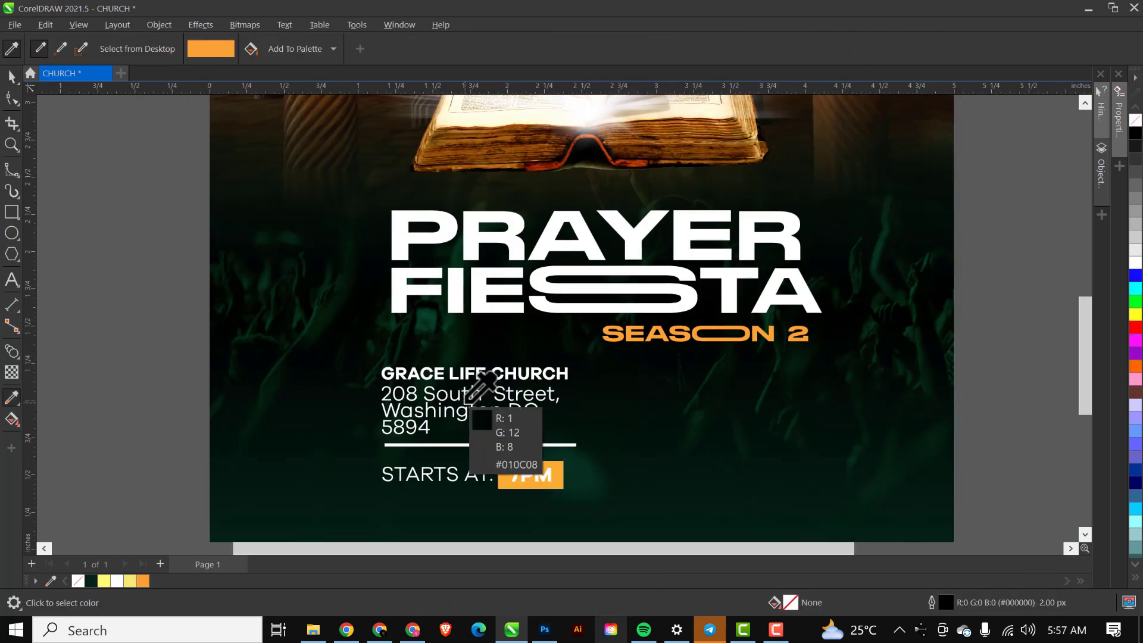
{"action": "left_click", "coordinate": [483, 371]}
{"action": "left_click_drag", "start_coordinate": [482, 370], "coordinate": [709, 434]}
- Retype the copied heading as the guest pastor's two-line name
{"action": "double_click", "coordinate": [709, 433]}
{"action": "type", "text": "PASTOR MICHAEL"}
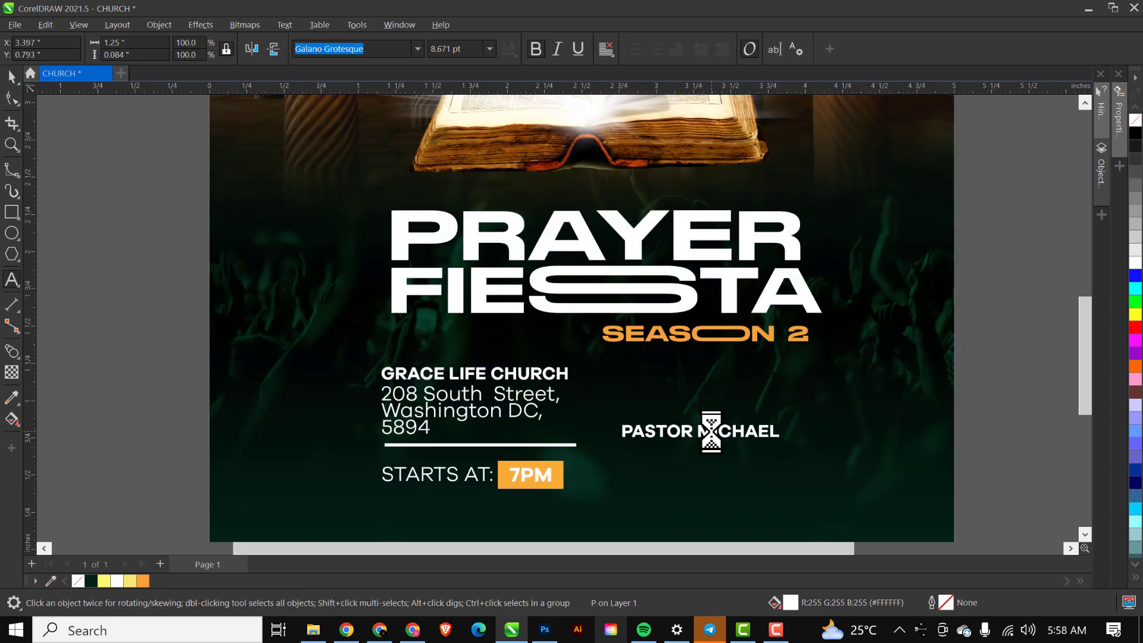
{"action": "key", "text": "Return"}
{"action": "type", "text": "JOHNSON"}
{"action": "key", "text": "ctrl+space"}
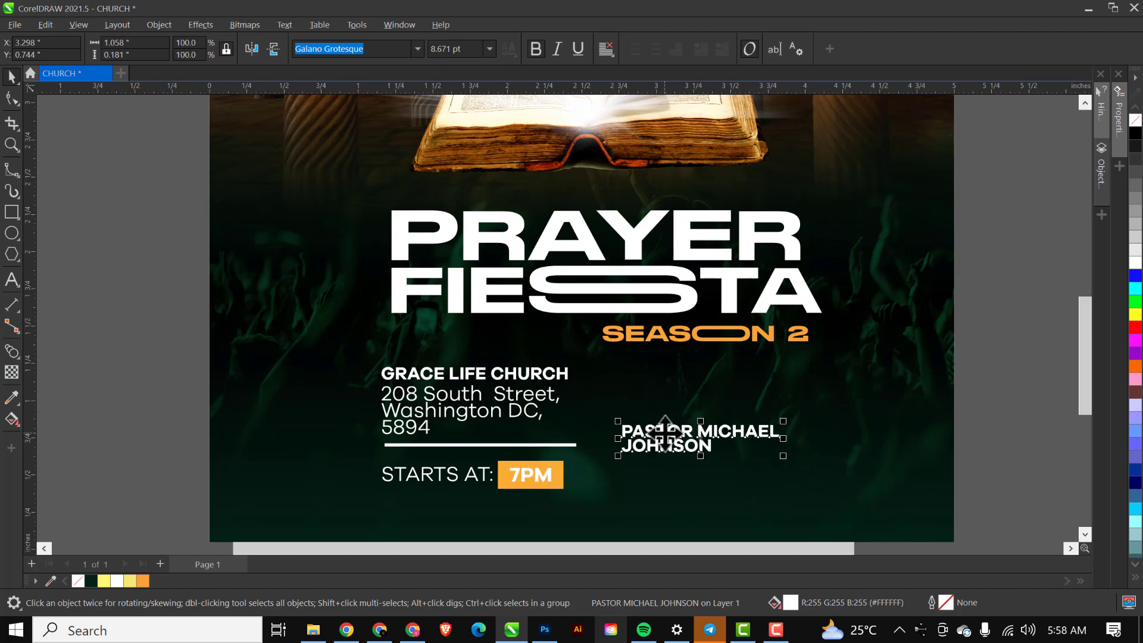
- Copy the name upward as a 'Guest Speaker' label in the Autograf script font
{"action": "left_click_drag", "start_coordinate": [670, 450], "coordinate": [665, 427]}
{"action": "double_click", "coordinate": [782, 417]}
{"action": "type", "text": "Guest Speaker"}
{"action": "key", "text": "ctrl+space"}
{"action": "key", "text": "ctrl+v"}
{"action": "key", "text": "Return"}
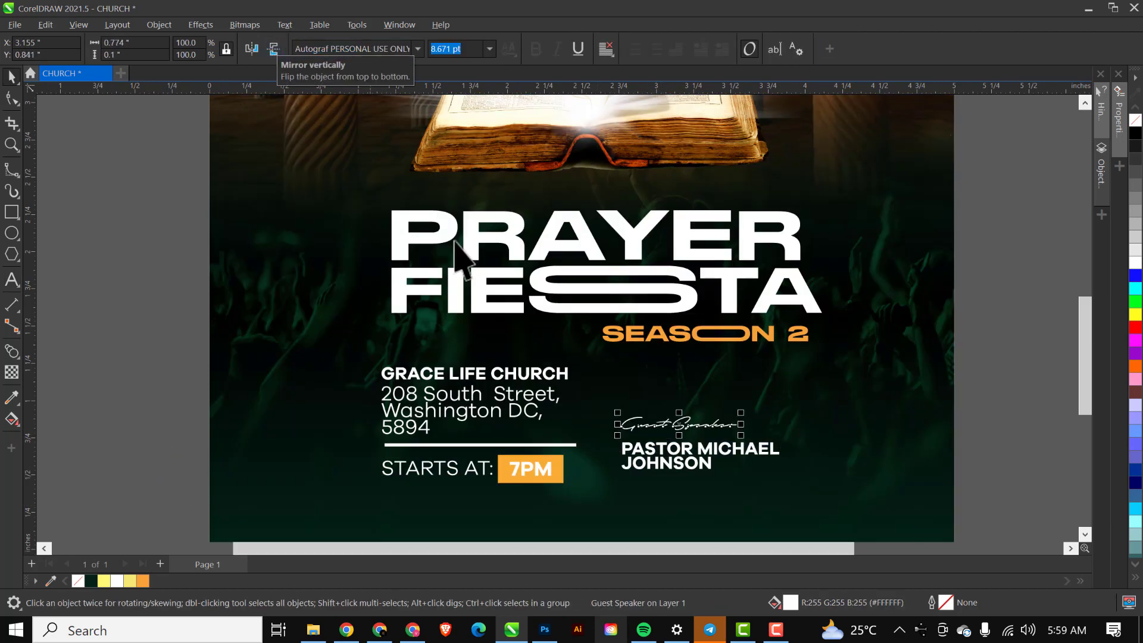
{"action": "left_click_drag", "start_coordinate": [970, 200], "coordinate": [334, 321]}
- Shift the speaker label and name slightly right and fit the whole page in view
{"action": "left_click", "coordinate": [825, 498]}
{"action": "left_click_drag", "start_coordinate": [953, 521], "coordinate": [614, 396]}
{"action": "left_click_drag", "start_coordinate": [716, 453], "coordinate": [751, 453]}
{"action": "key", "text": "Escape"}
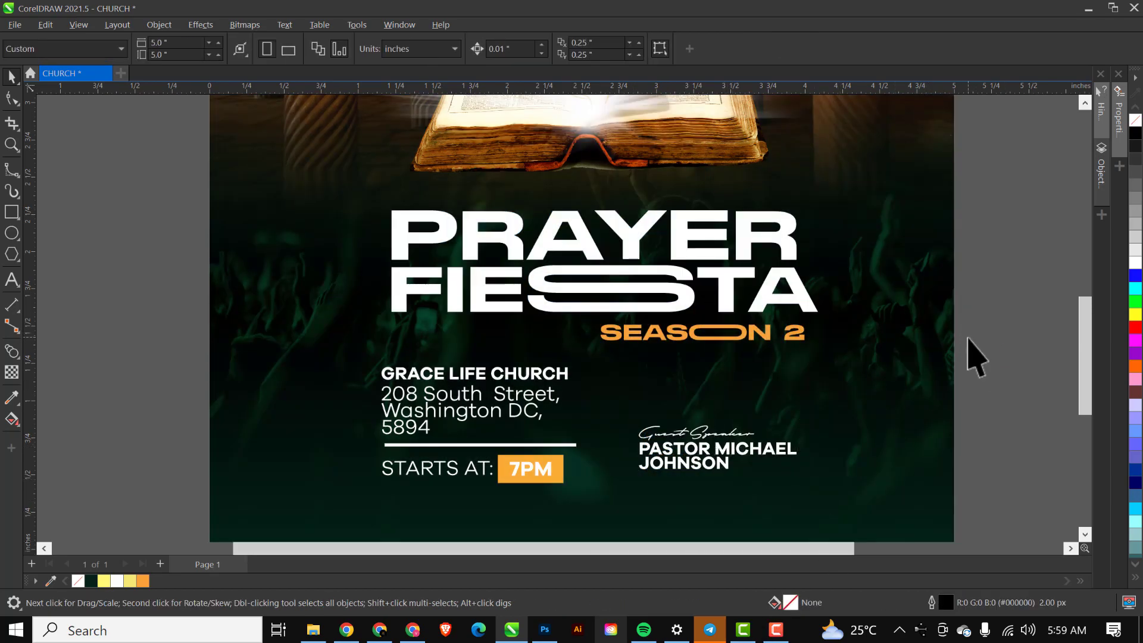
{"action": "key", "text": "shift+F4"}
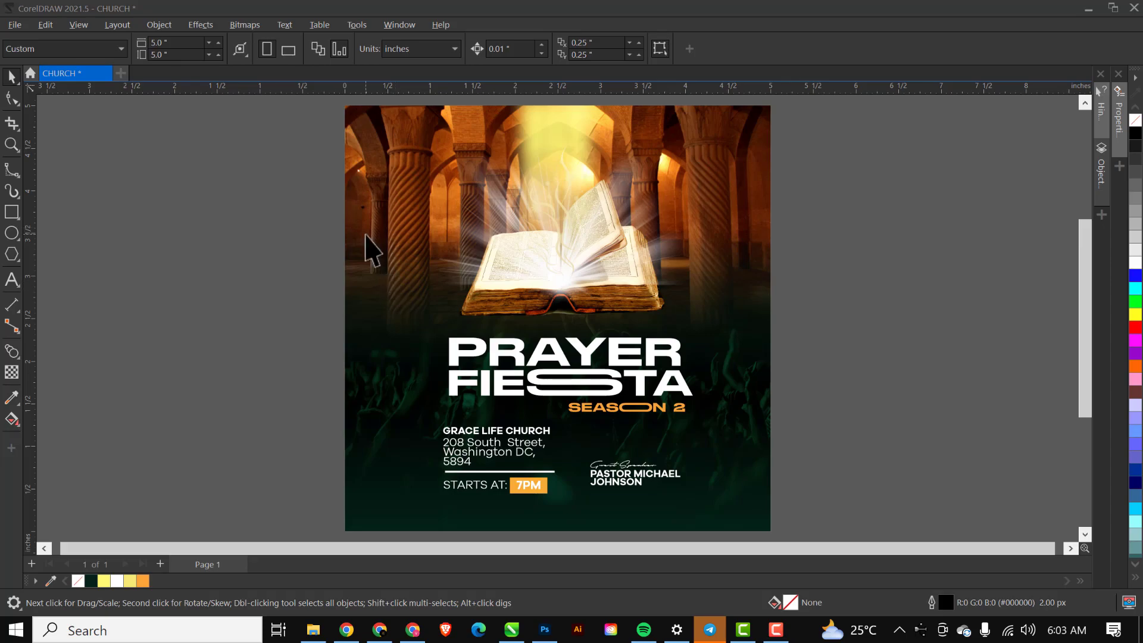
- Copy the GRACE LIFE CHURCH heading above the title and retype it as PRESENTS
{"action": "left_click", "coordinate": [537, 434]}
{"action": "left_click_drag", "start_coordinate": [537, 434], "coordinate": [588, 335]}
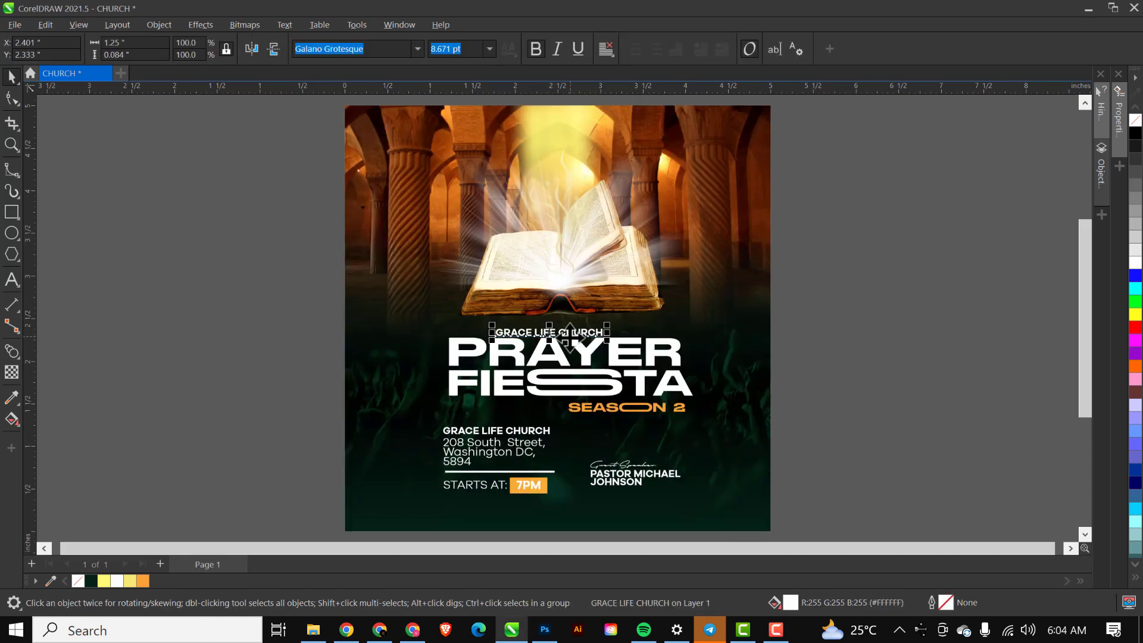
{"action": "double_click", "coordinate": [568, 337]}
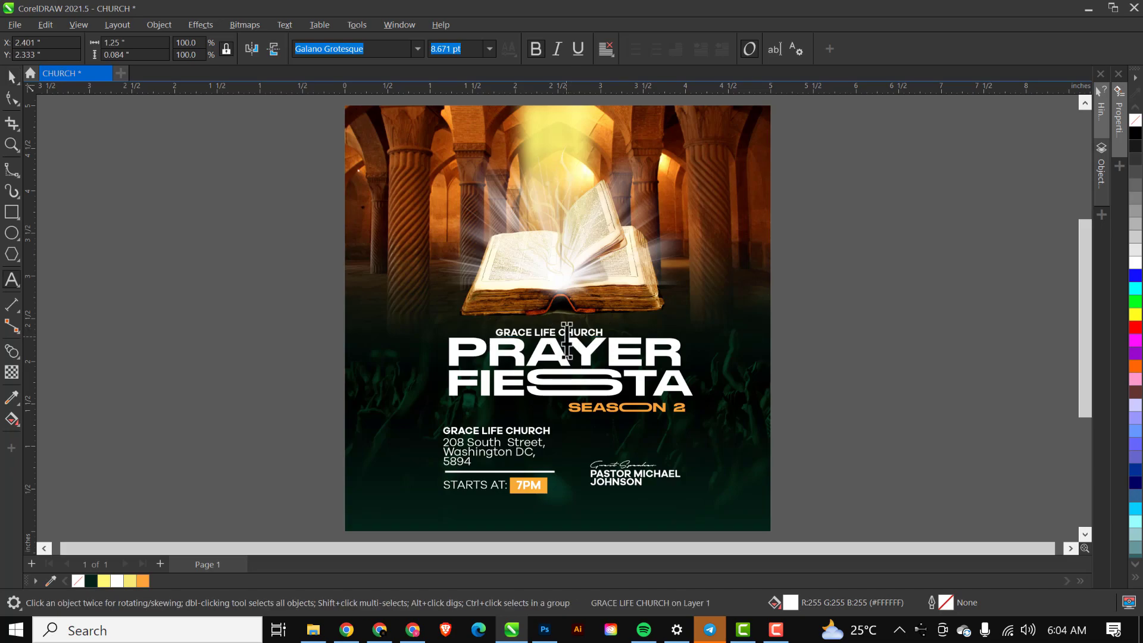
{"action": "key", "text": "ctrl+a"}
{"action": "type", "text": "P"}
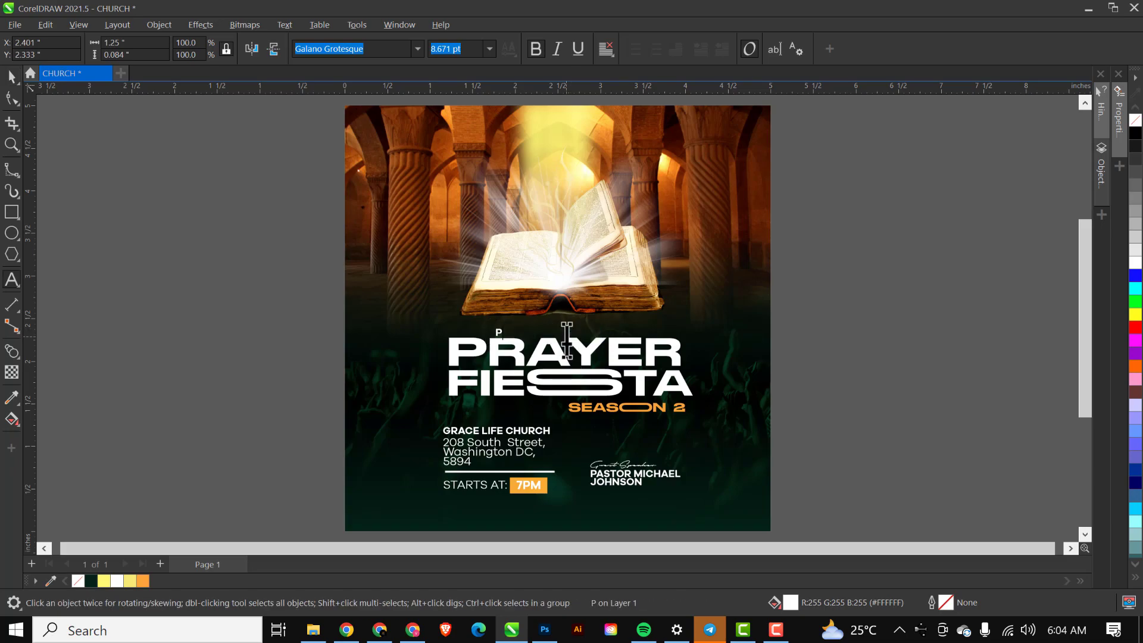
{"action": "key", "text": "ctrl+space"}
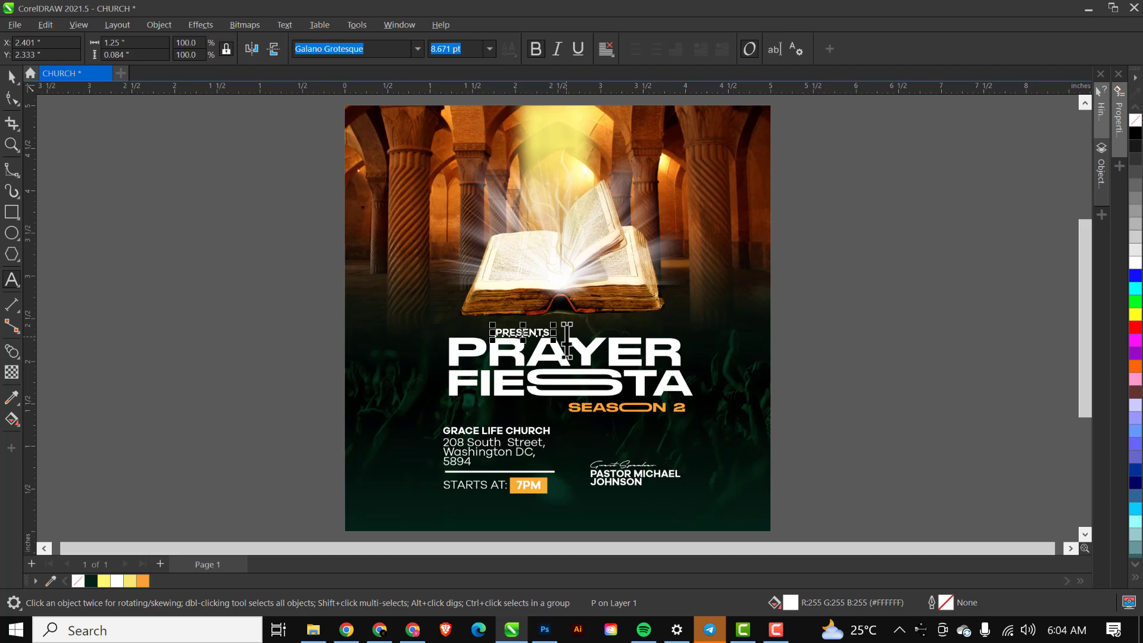
- Spread the PRESENTS letters wide apart and set its size to 6 pt
{"action": "left_click", "coordinate": [13, 99]}
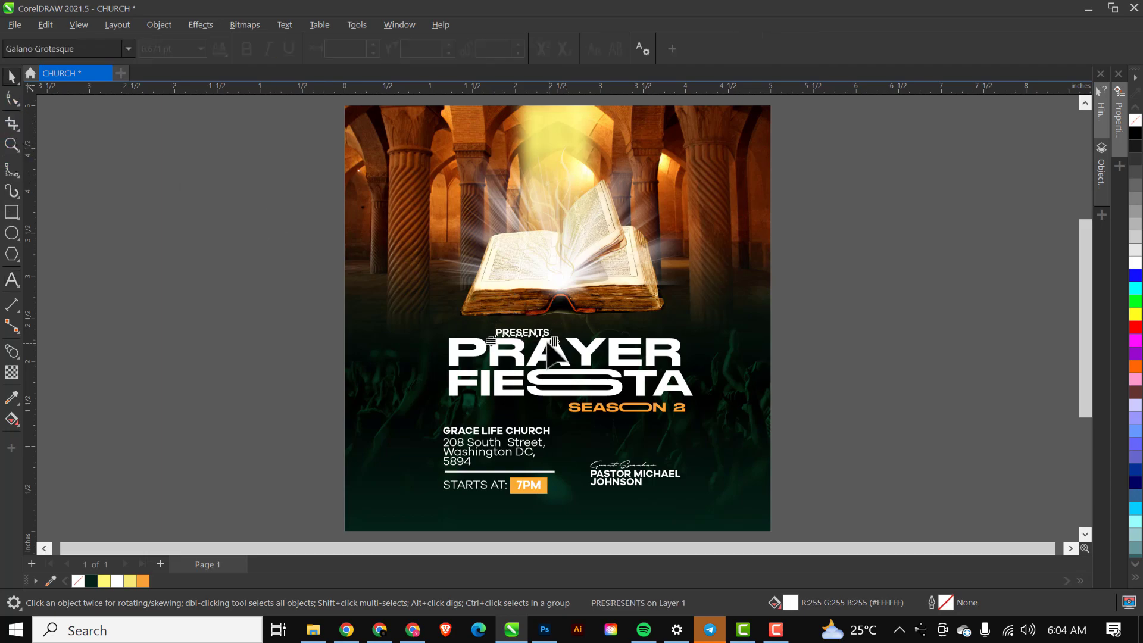
{"action": "left_click_drag", "start_coordinate": [556, 341], "coordinate": [647, 344]}
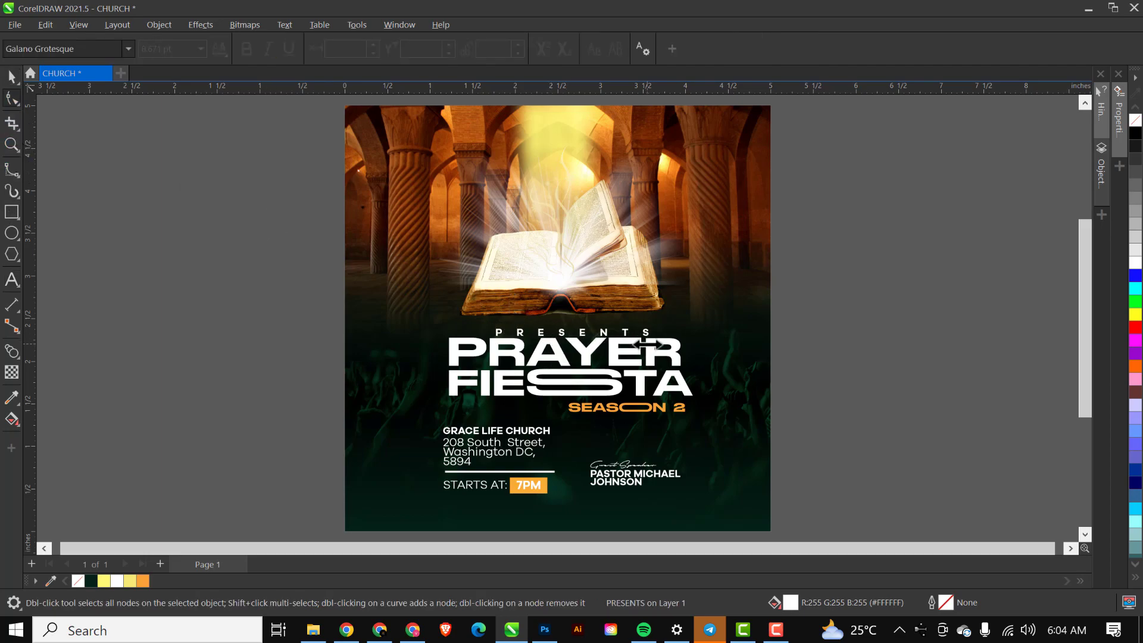
{"action": "key", "text": "space"}
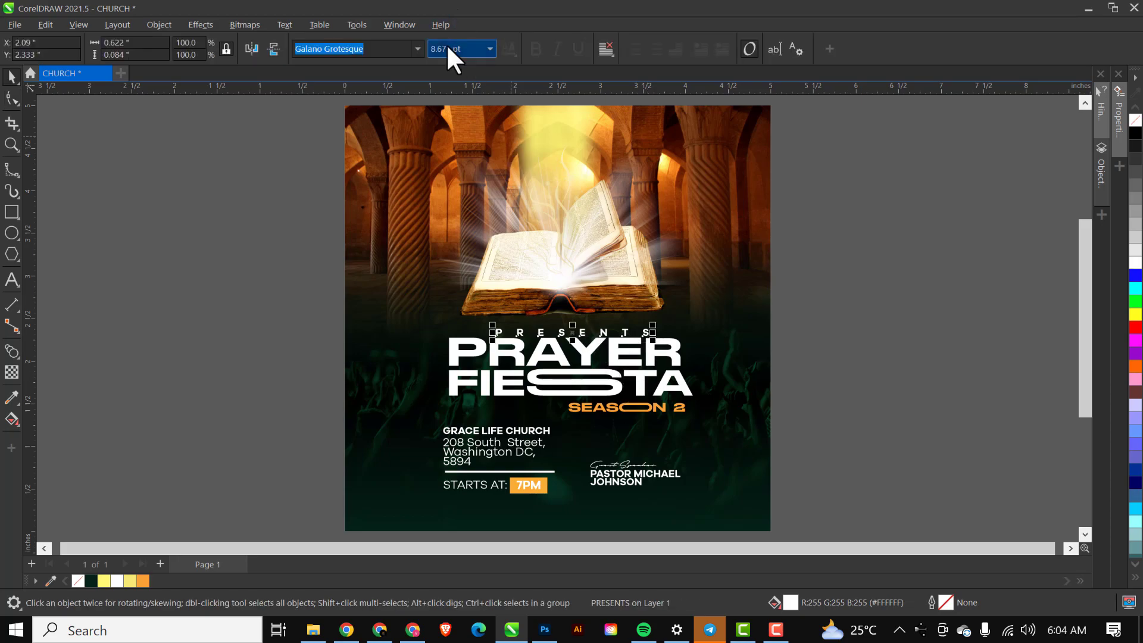
{"action": "left_click", "coordinate": [488, 49]}
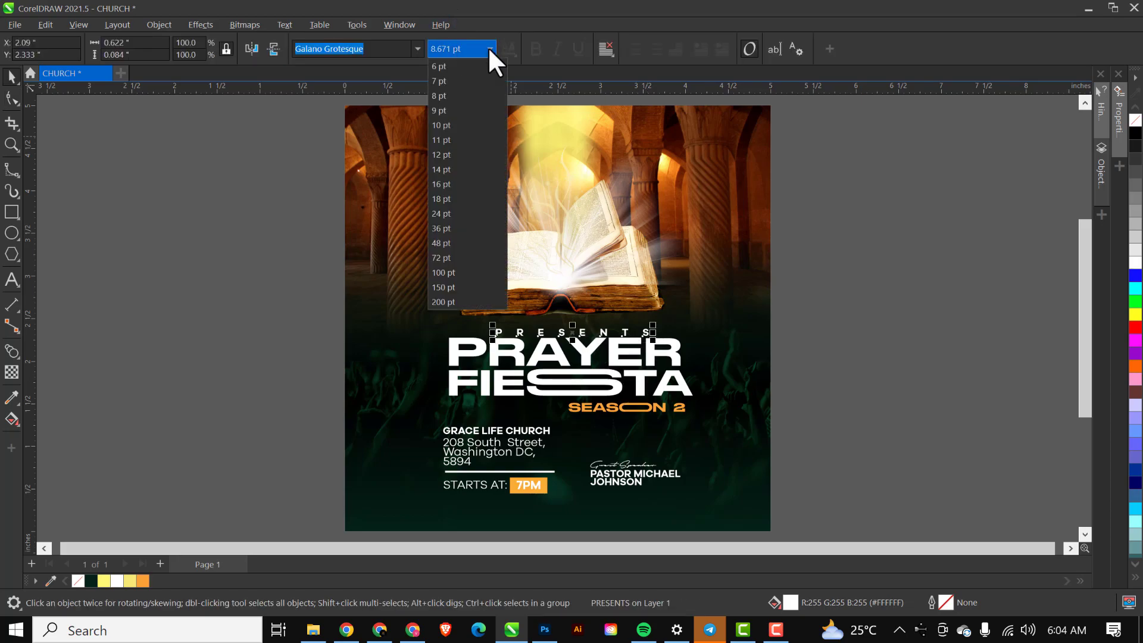
{"action": "left_click", "coordinate": [438, 68]}
- Centre PRESENTS just above the PRAYER FIESTA title
{"action": "scroll", "coordinate": [542, 338], "scroll_direction": "up", "scroll_amount": 3}
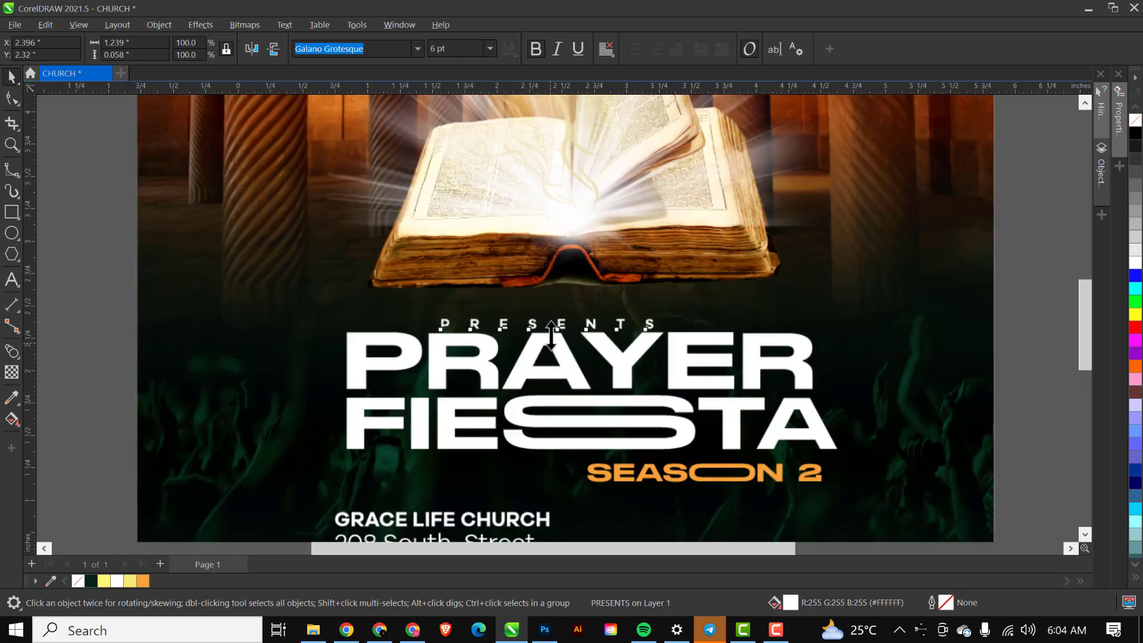
{"action": "left_click_drag", "start_coordinate": [538, 327], "coordinate": [567, 315]}
{"action": "scroll", "coordinate": [539, 388], "scroll_direction": "down", "scroll_amount": 1}
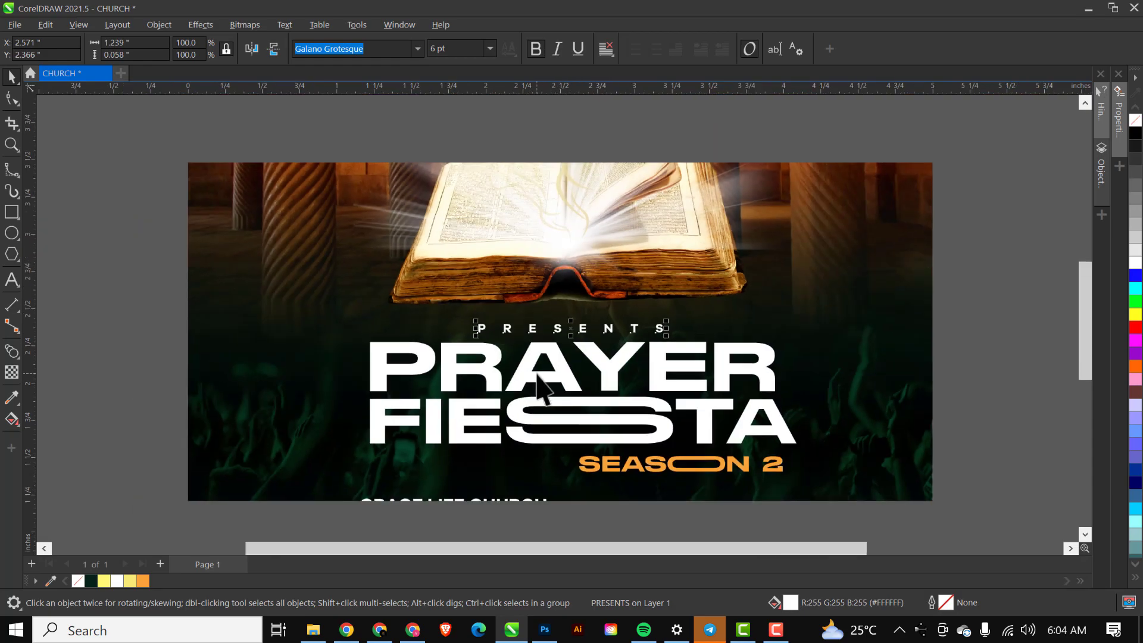
{"action": "scroll", "coordinate": [539, 388], "scroll_direction": "down", "scroll_amount": 1}
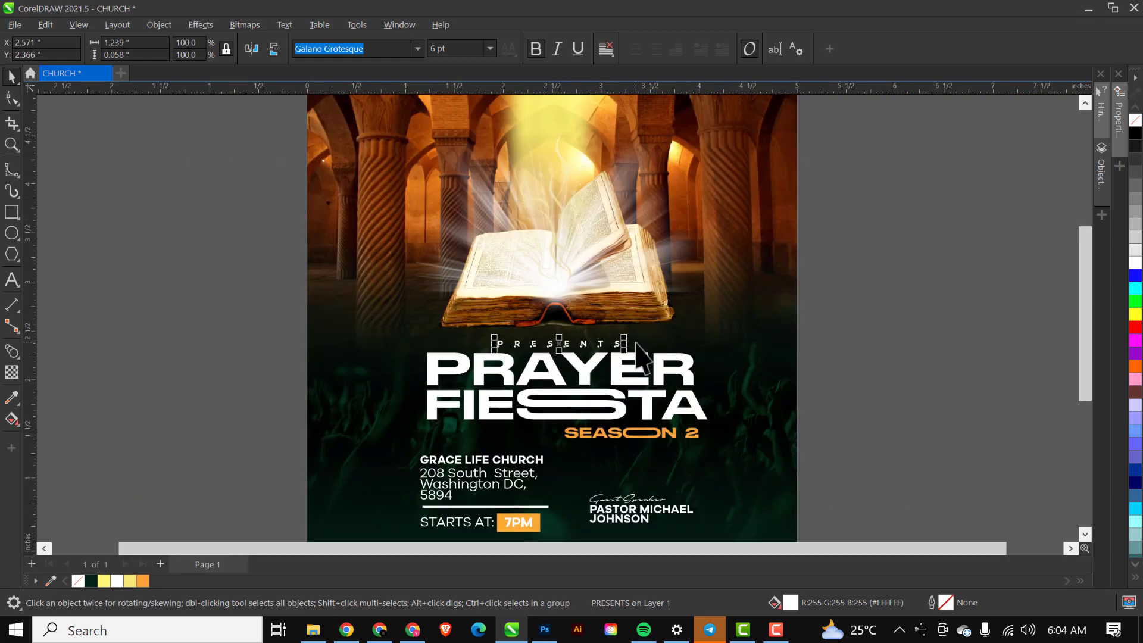
{"action": "scroll", "coordinate": [596, 322], "scroll_direction": "down", "scroll_amount": 1}
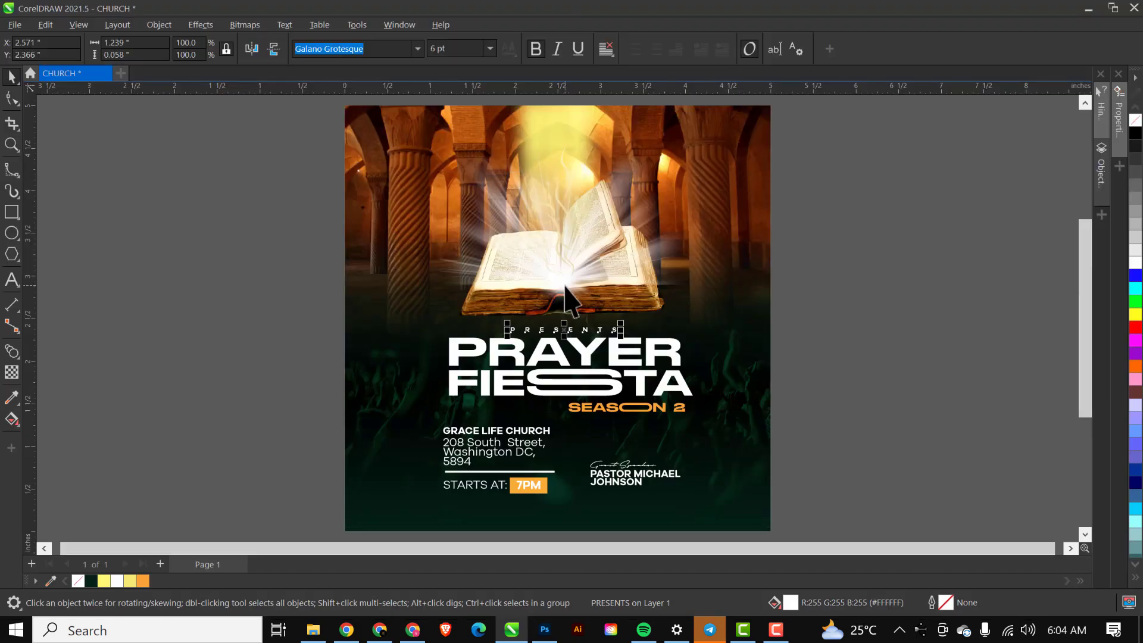
{"action": "left_click", "coordinate": [313, 630]}
- Drag the logo image from the PRAYER FIESTA RESOURCE FILE folder into the CorelDRAW flyer
{"action": "left_click", "coordinate": [444, 123]}
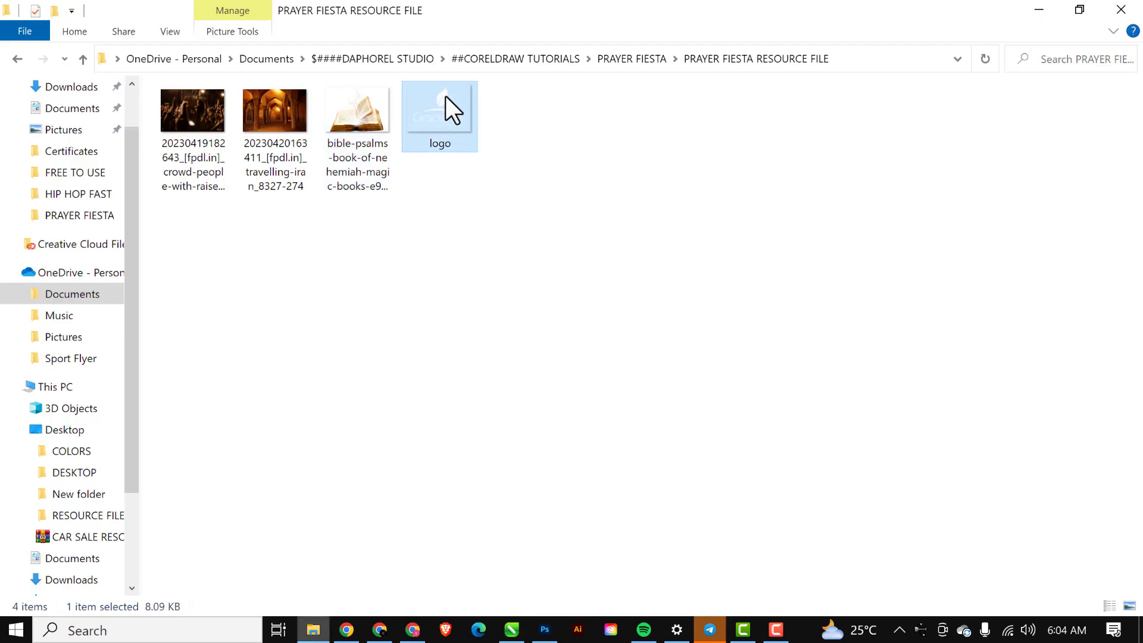
{"action": "left_click_drag", "start_coordinate": [424, 105], "coordinate": [881, 199]}
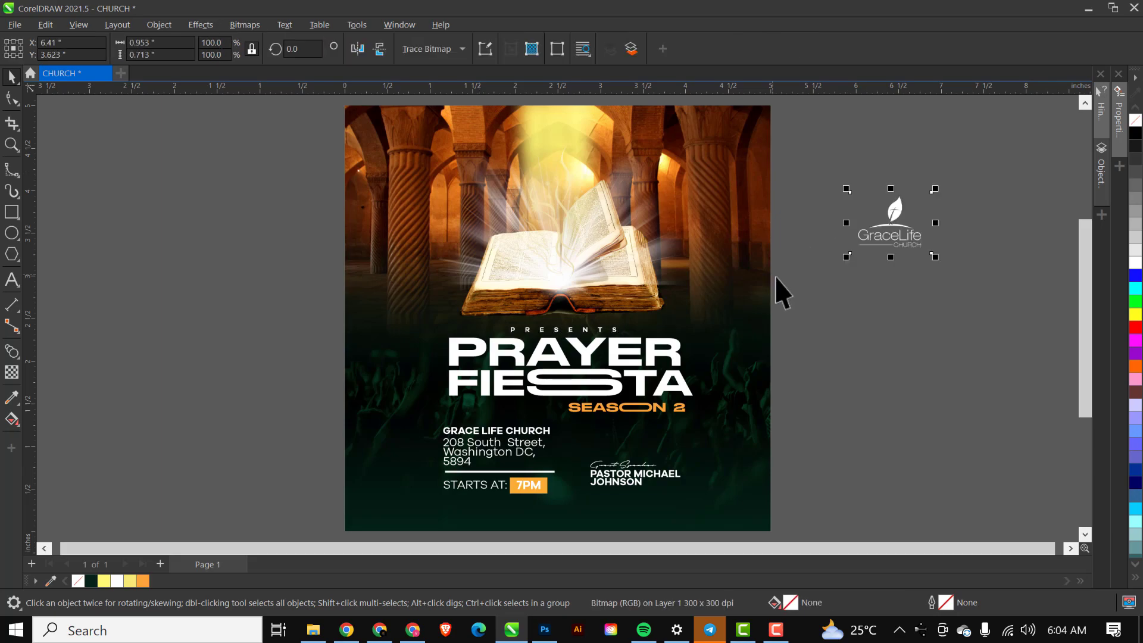
- Move the GraceLife logo to the flyer's top centre, in the golden glow above the open book
{"action": "left_click_drag", "start_coordinate": [736, 199], "coordinate": [577, 247]}
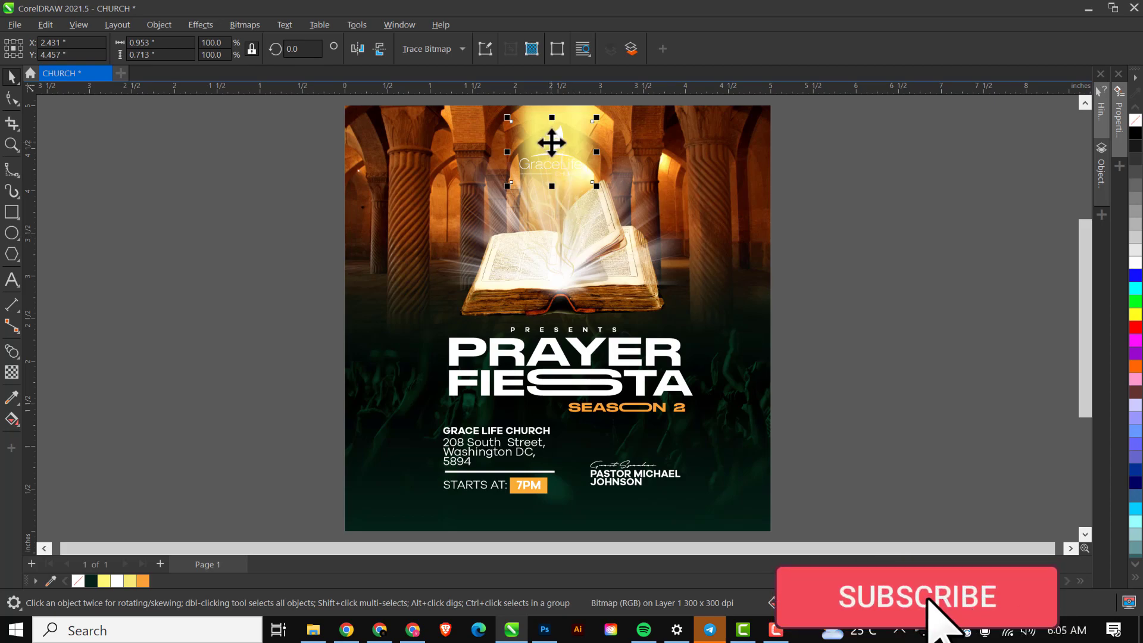
{"action": "left_click", "coordinate": [841, 156]}
{"action": "left_click", "coordinate": [700, 181]}
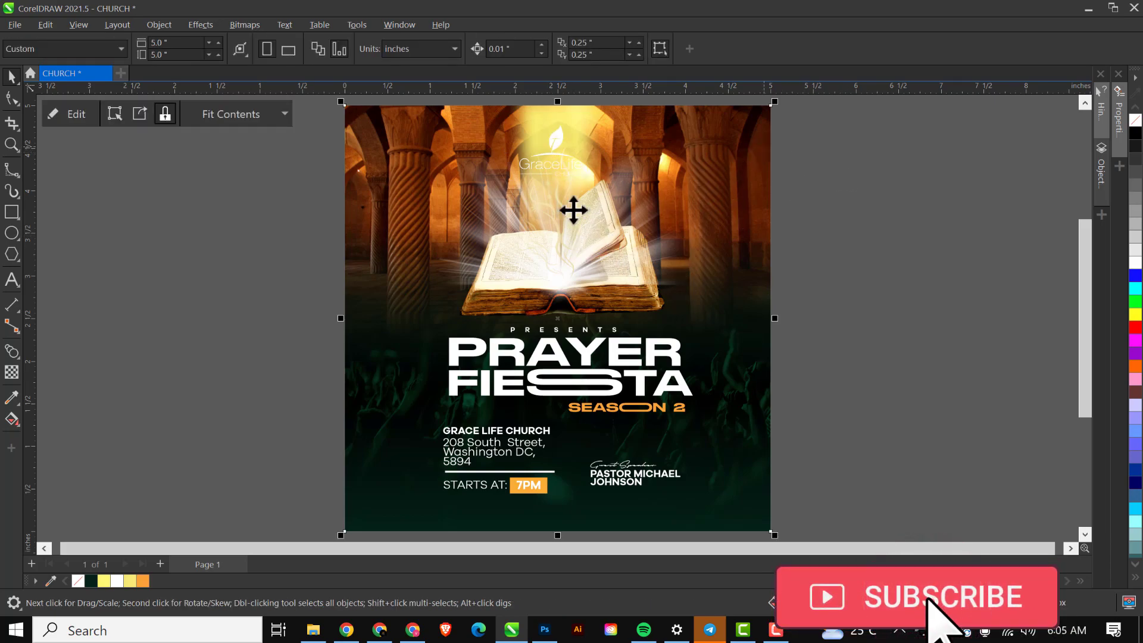
{"action": "left_click", "coordinate": [555, 144]}
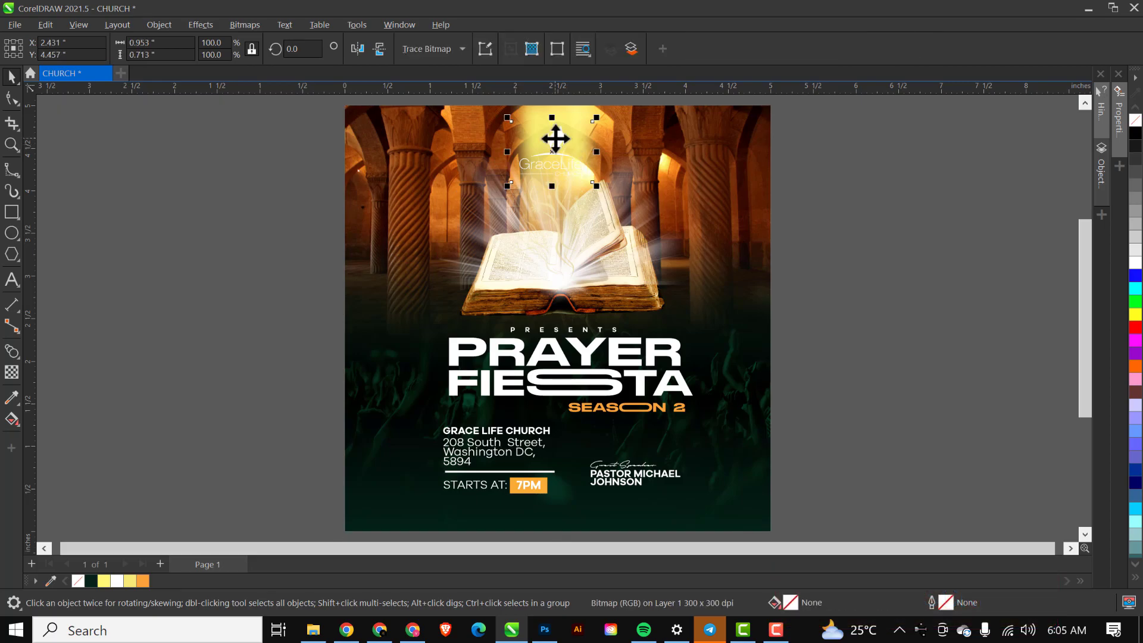
{"action": "scroll", "coordinate": [558, 160], "scroll_direction": "up", "scroll_amount": 3}
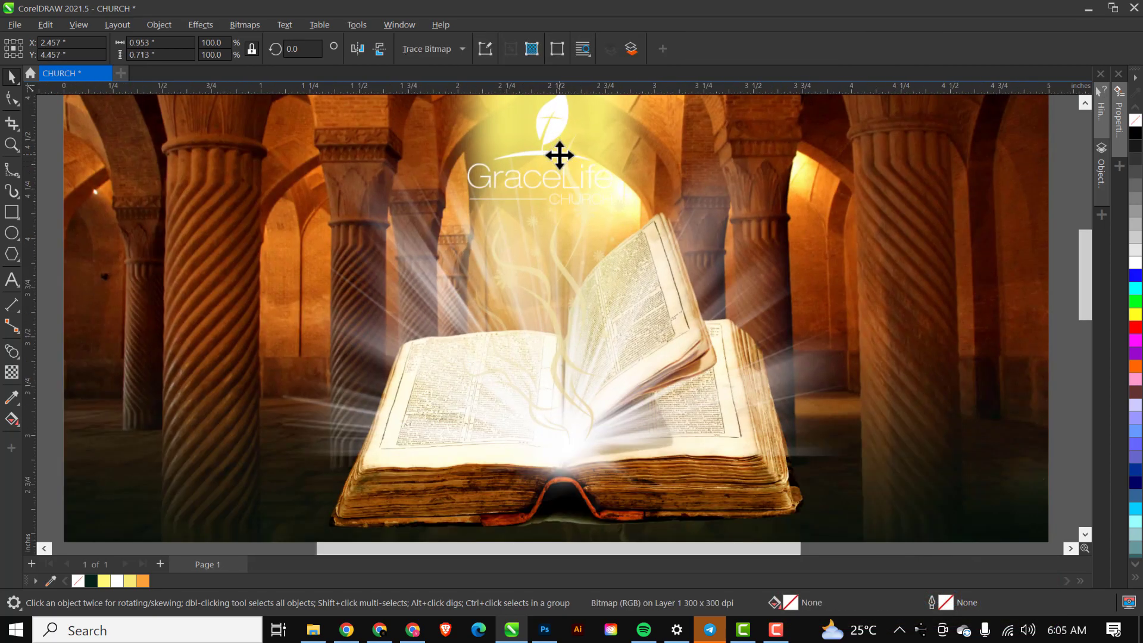
{"action": "scroll", "coordinate": [536, 217], "scroll_direction": "down", "scroll_amount": 2}
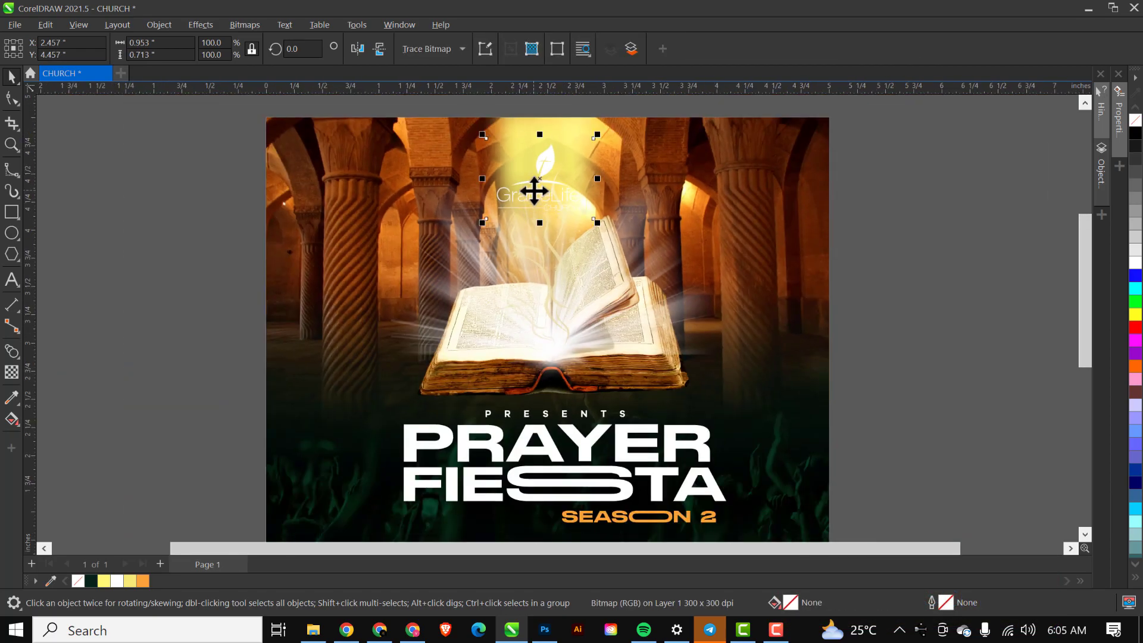
{"action": "scroll", "coordinate": [549, 170], "scroll_direction": "up", "scroll_amount": 4}
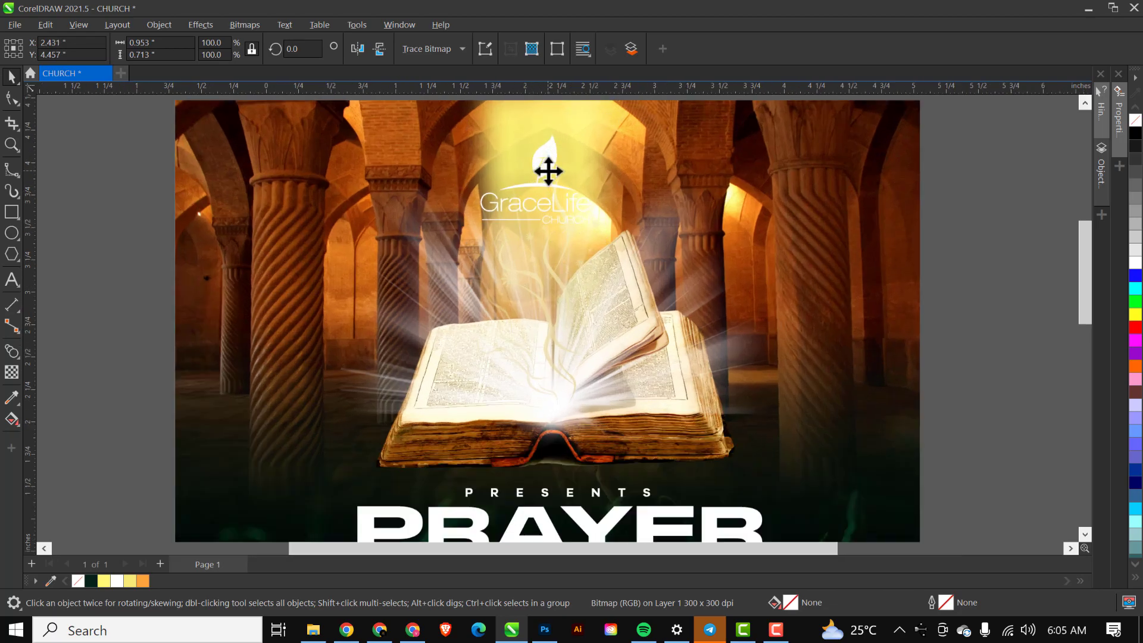
{"action": "scroll", "coordinate": [548, 171], "scroll_direction": "down", "scroll_amount": 4}
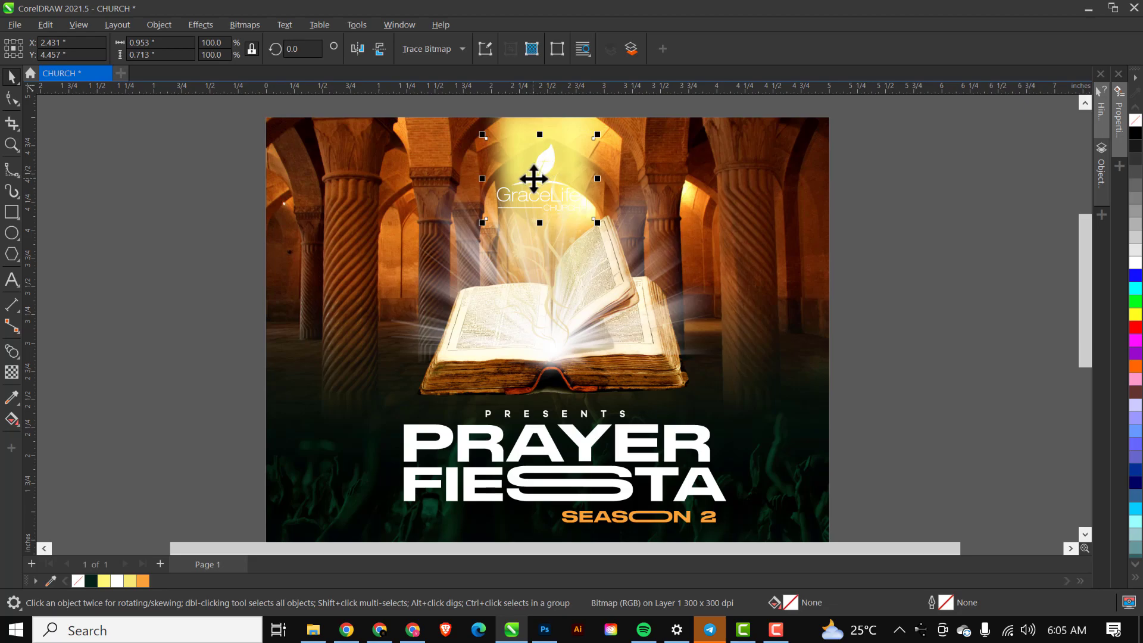
{"action": "scroll", "coordinate": [533, 179], "scroll_direction": "down", "scroll_amount": 1}
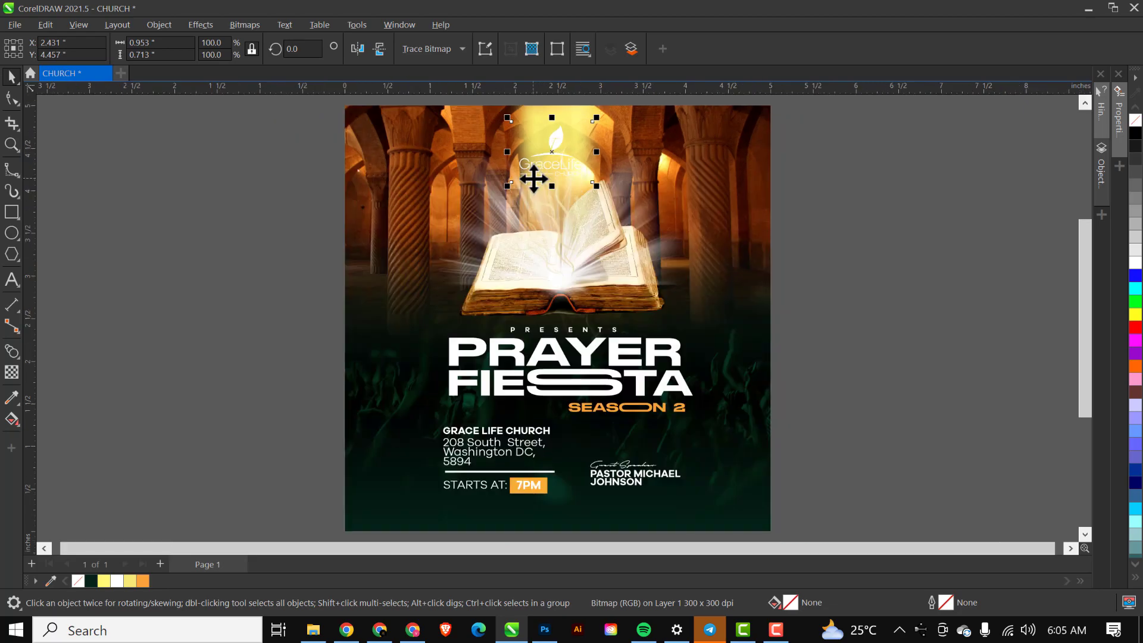